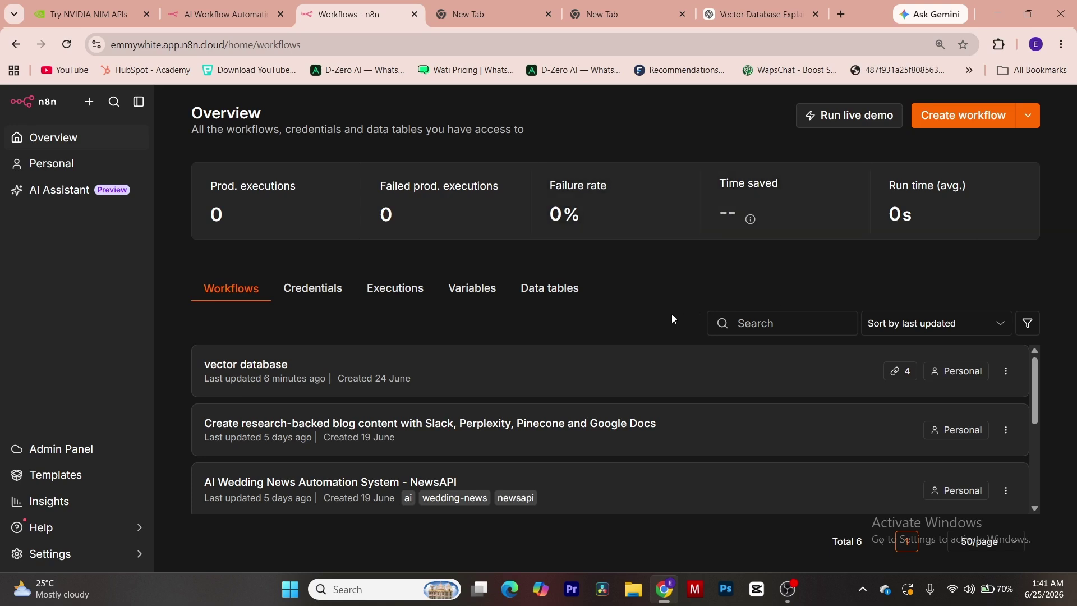
- Create a new workflow and name it "database"
click(954, 117)
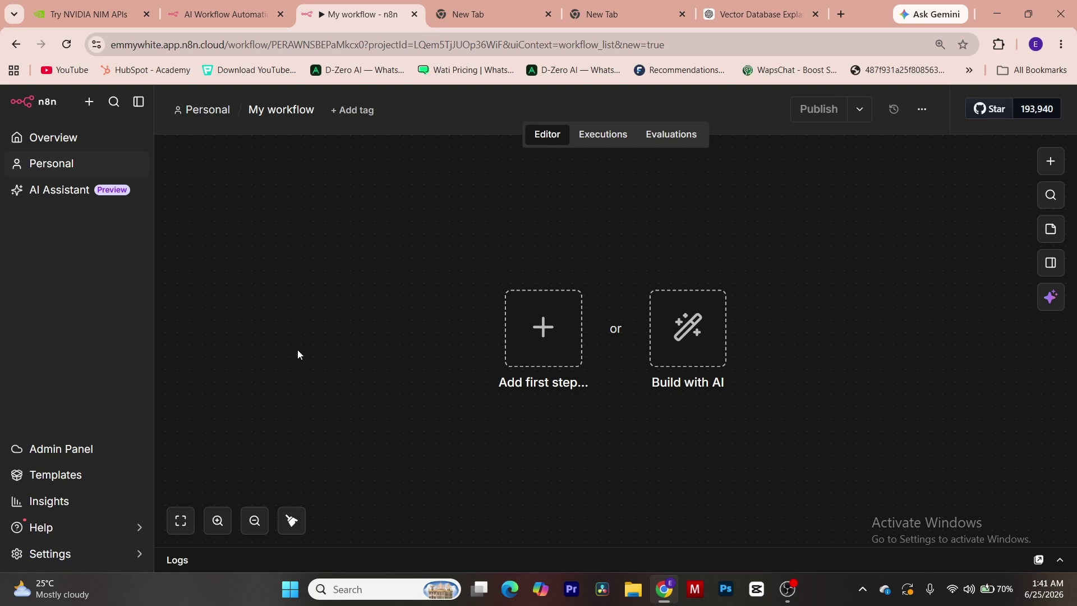
click(293, 111)
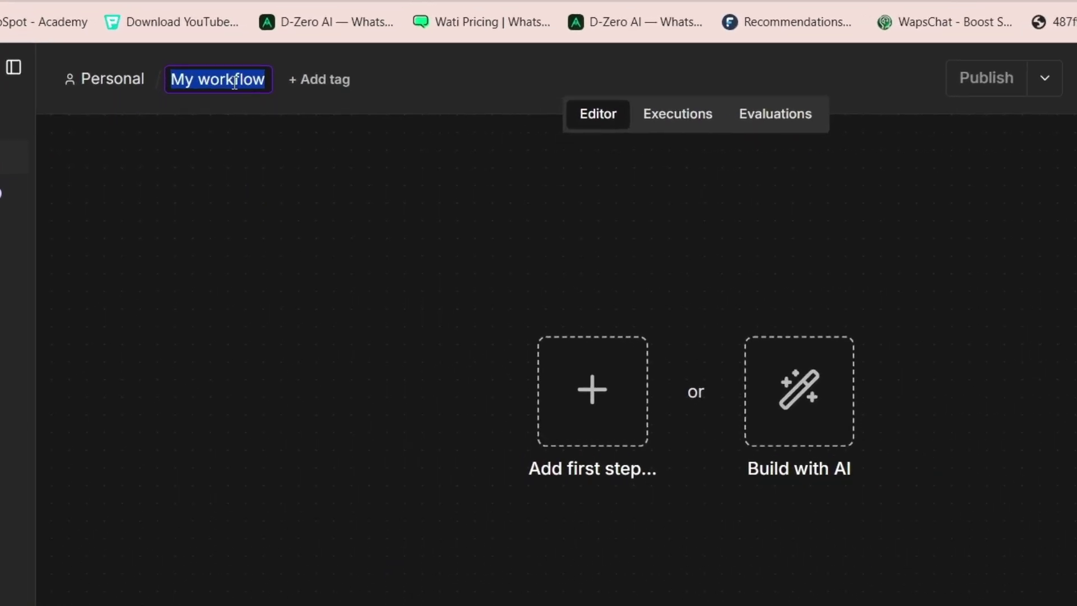
text(databs)
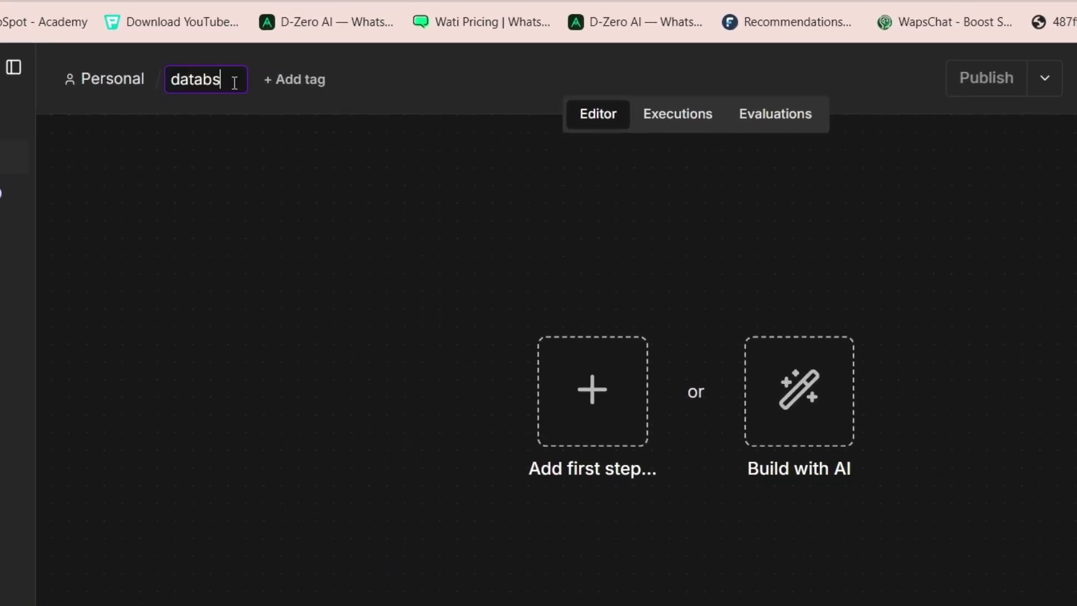
key(BackSpace)
text(ase)
click(290, 225)
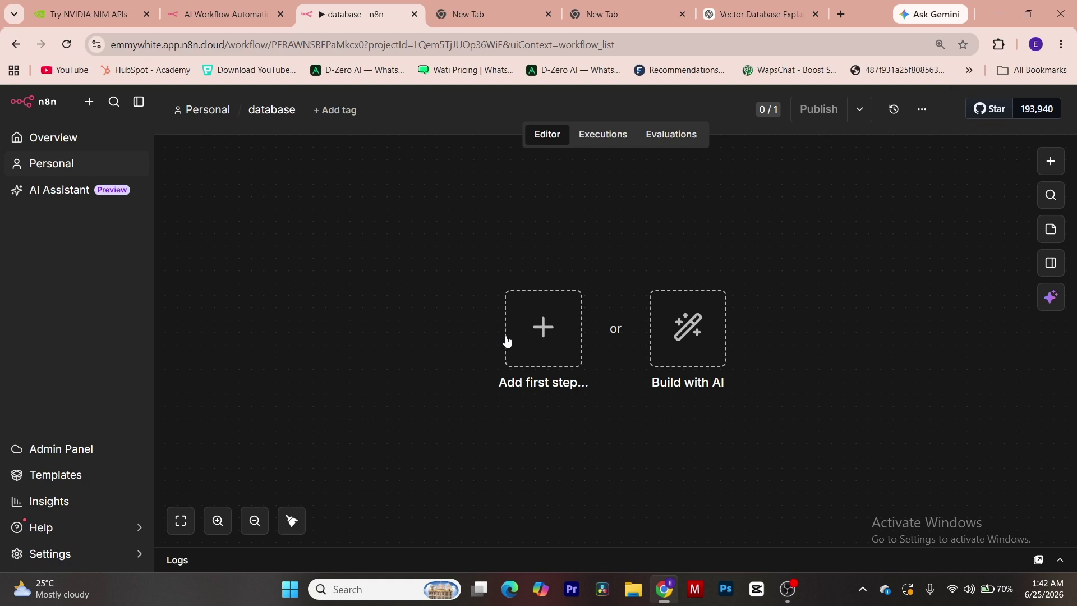
- Add a Google Drive trigger for changes involving a specific folder as the workflow's first step
click(544, 337)
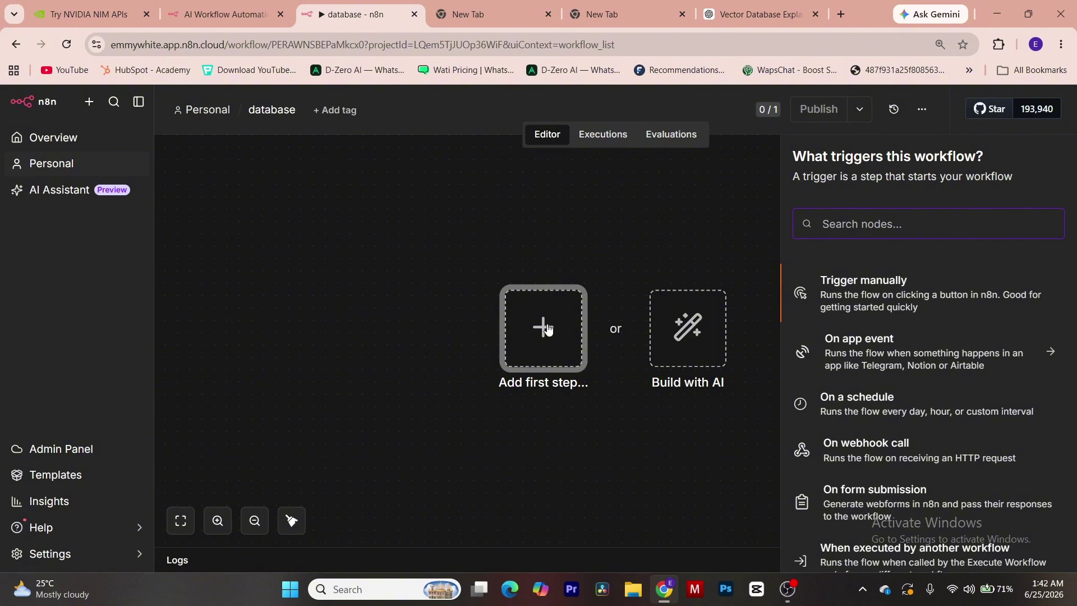
text(drive)
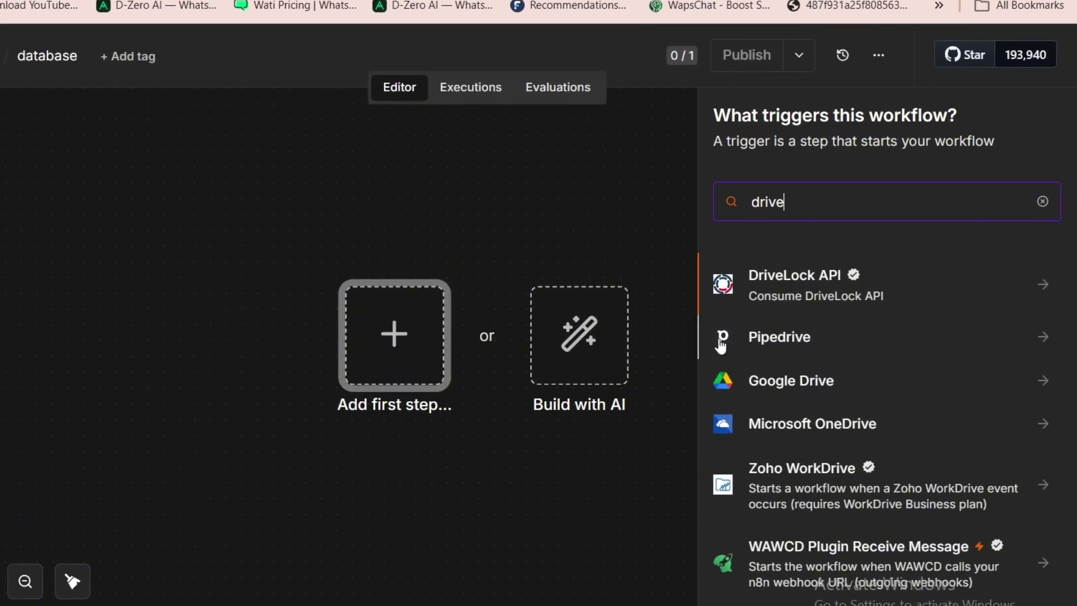
click(1042, 380)
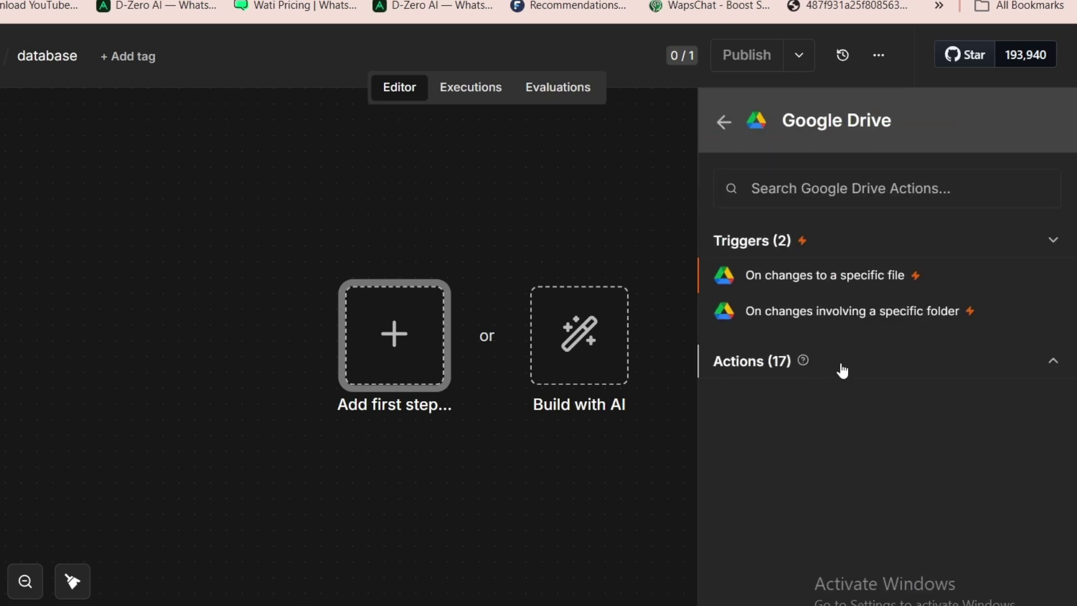
click(774, 364)
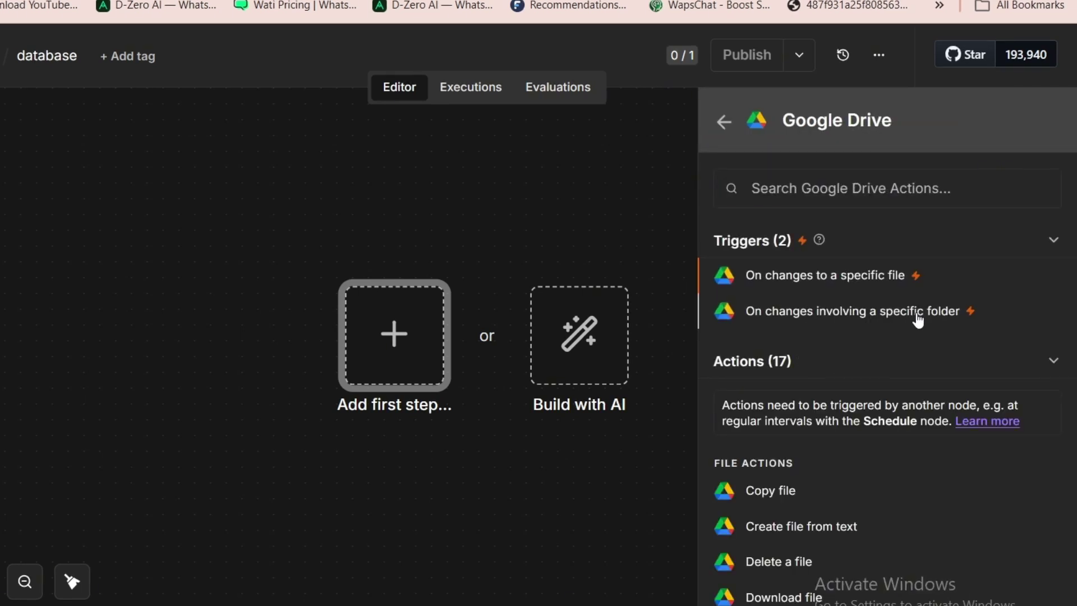
click(897, 311)
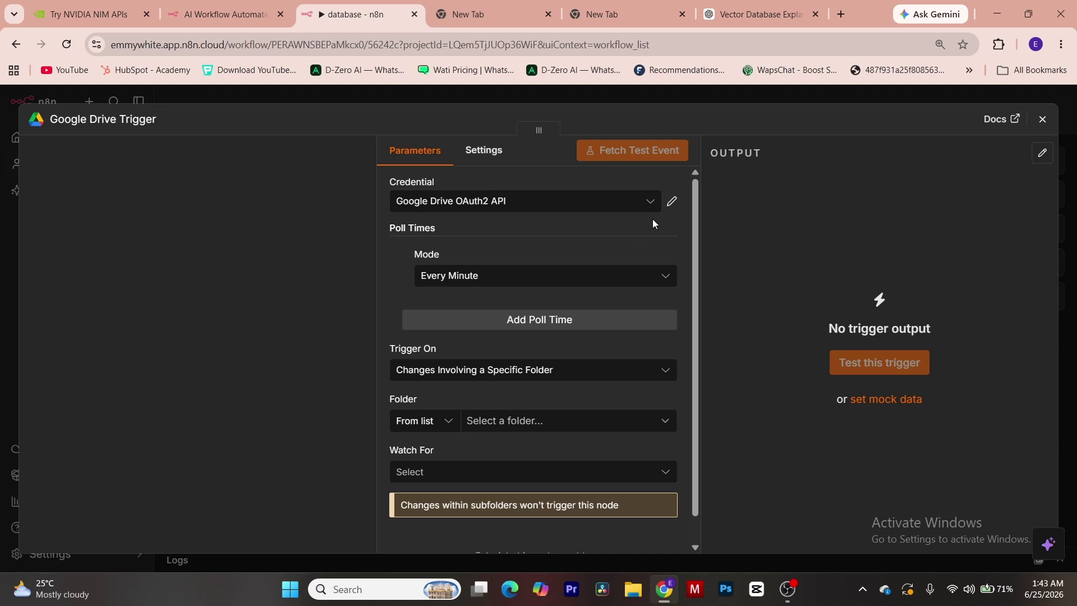
- Reconnect the trigger's Google Drive OAuth2 credential by signing in with the Google account that holds the files
click(671, 205)
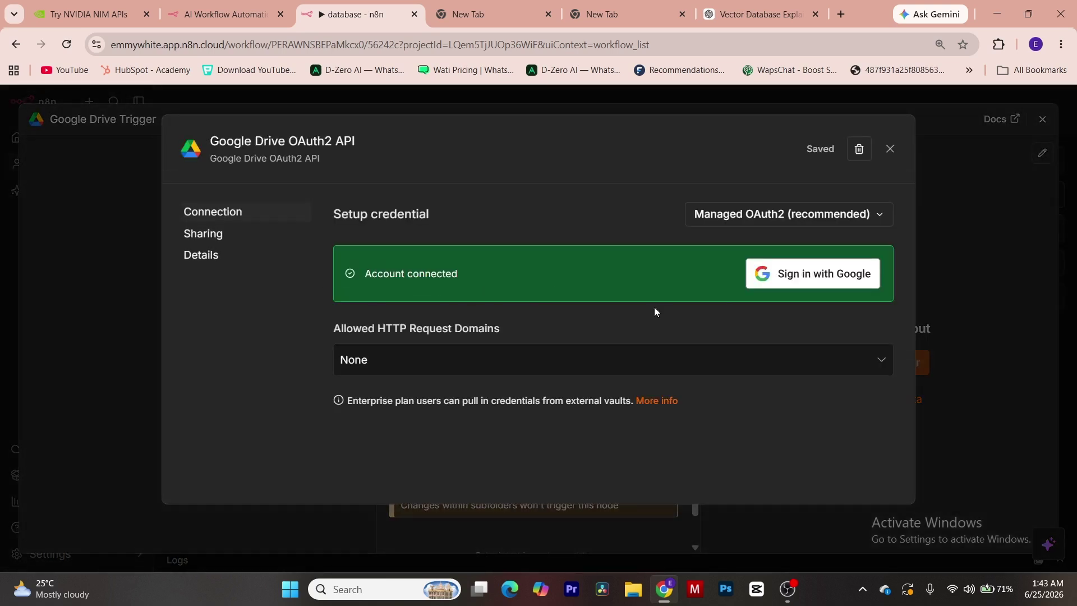
click(813, 273)
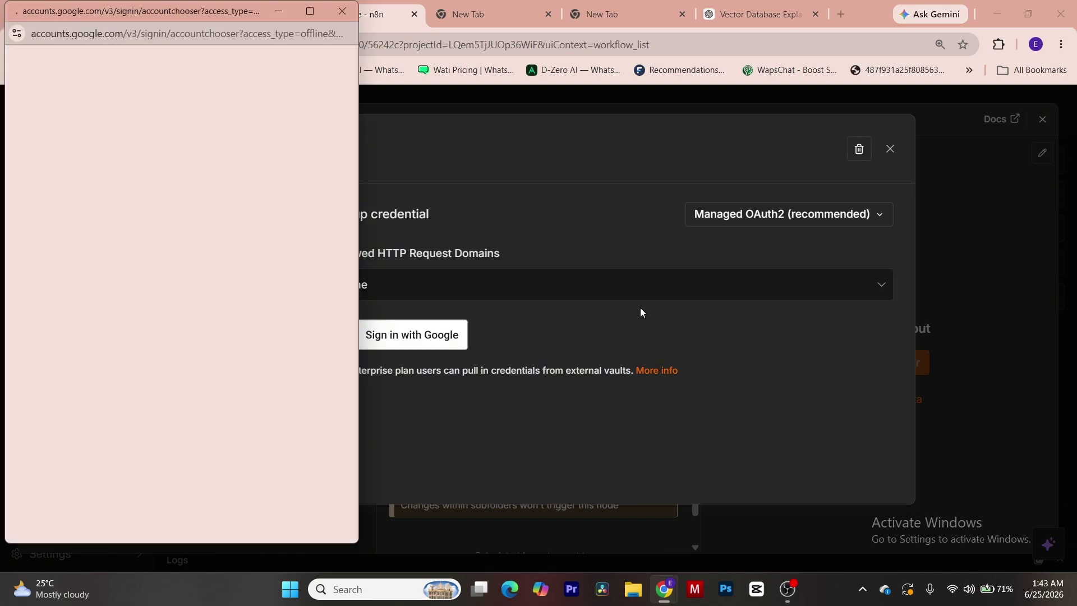
scroll(107, 397, down, 1)
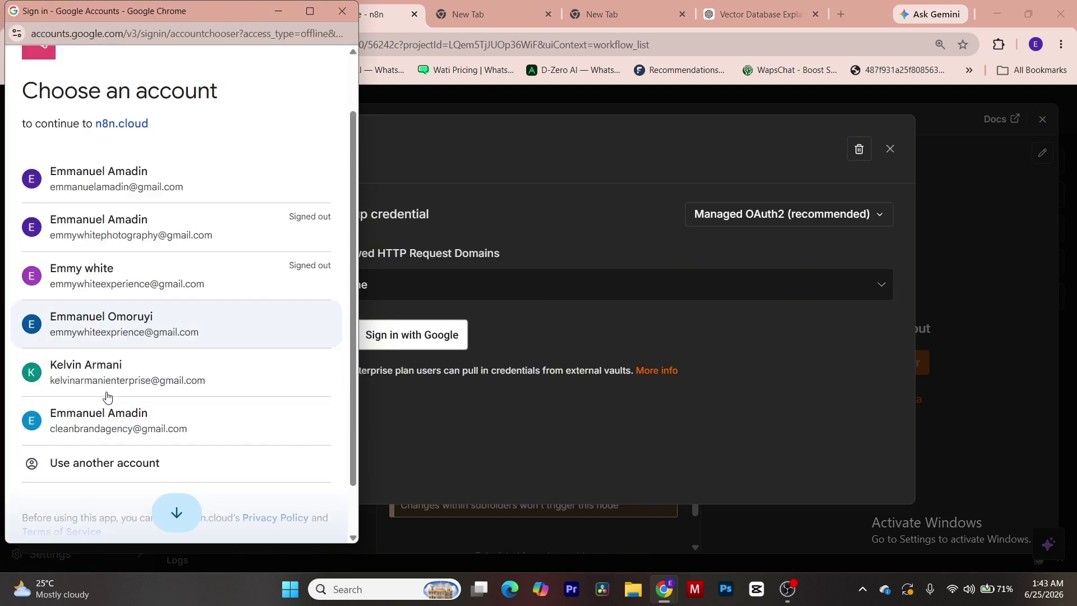
click(119, 426)
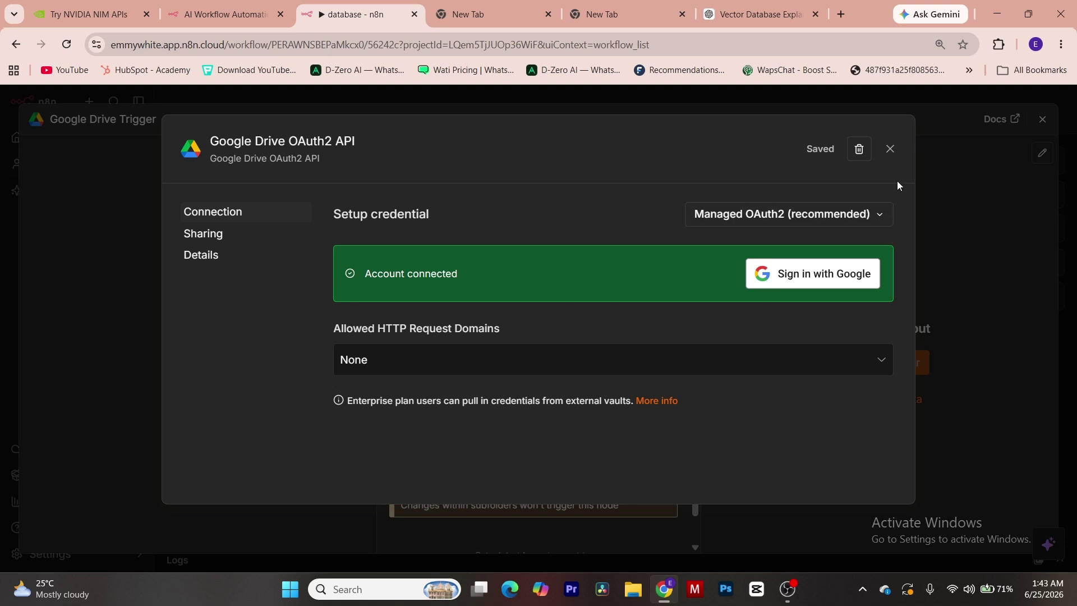
click(890, 148)
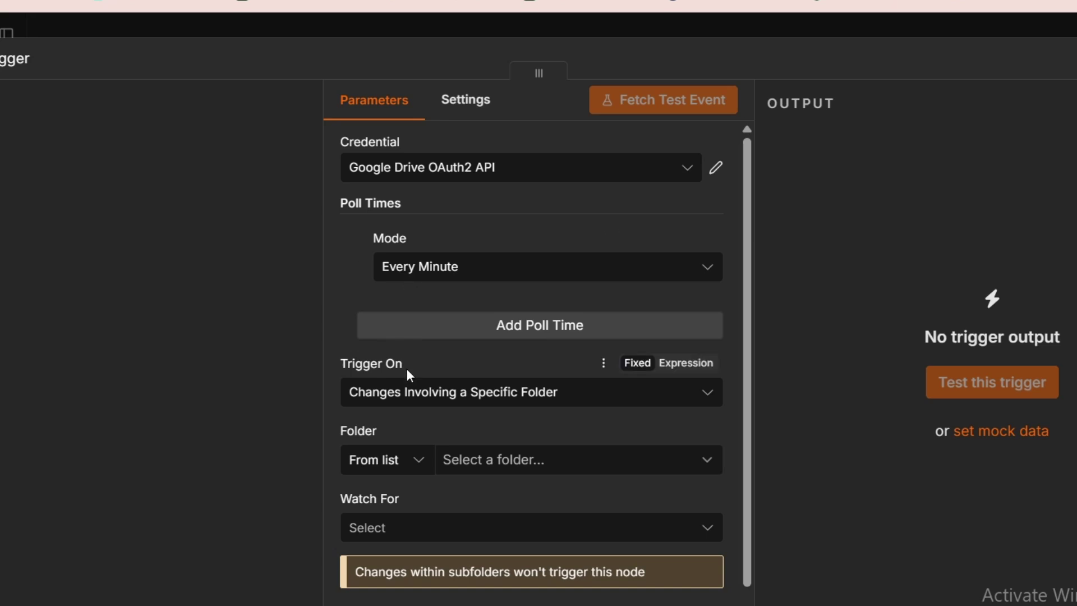
- Set the trigger to watch the N8N folder for the File Created event
scroll(406, 369, down, 1)
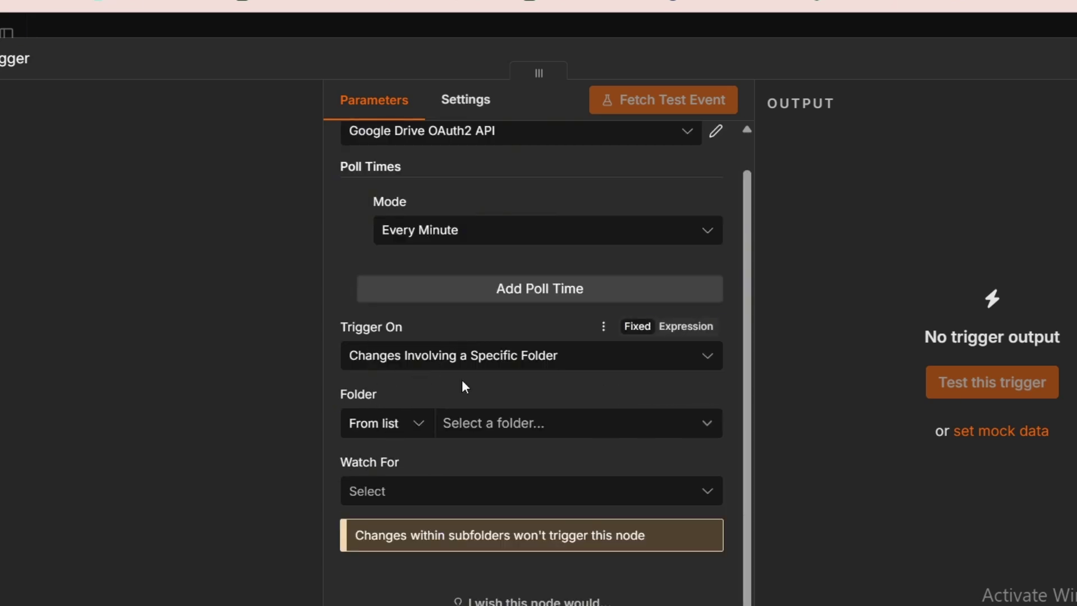
click(473, 422)
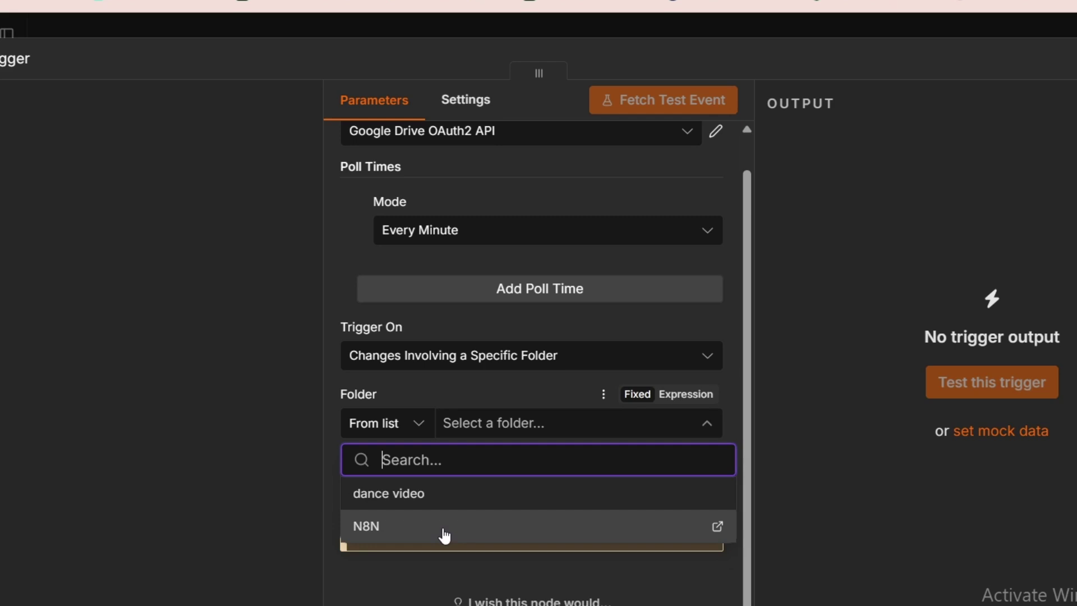
click(442, 533)
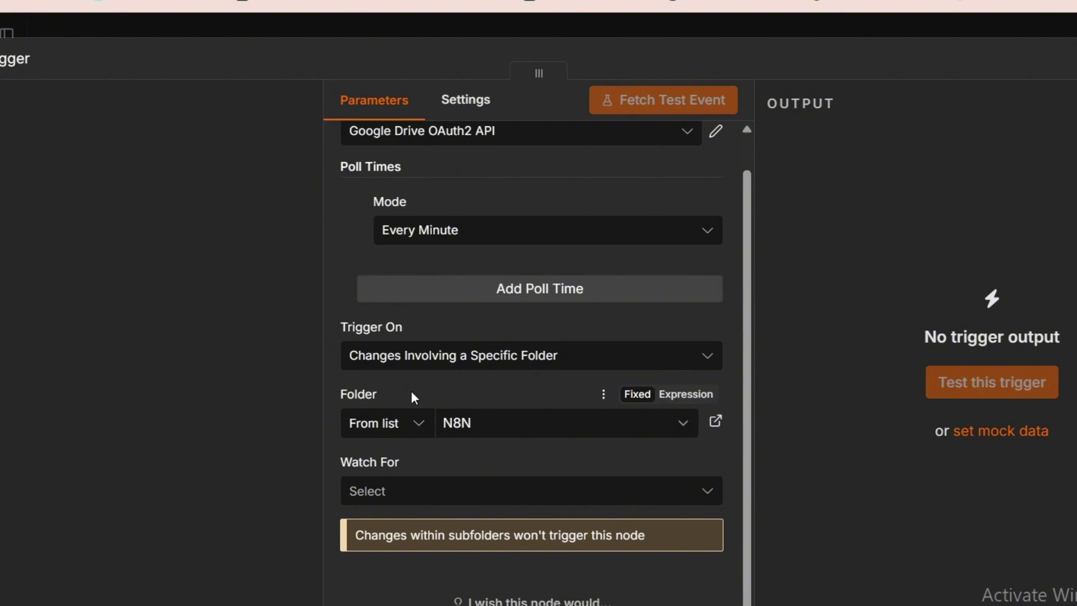
click(422, 489)
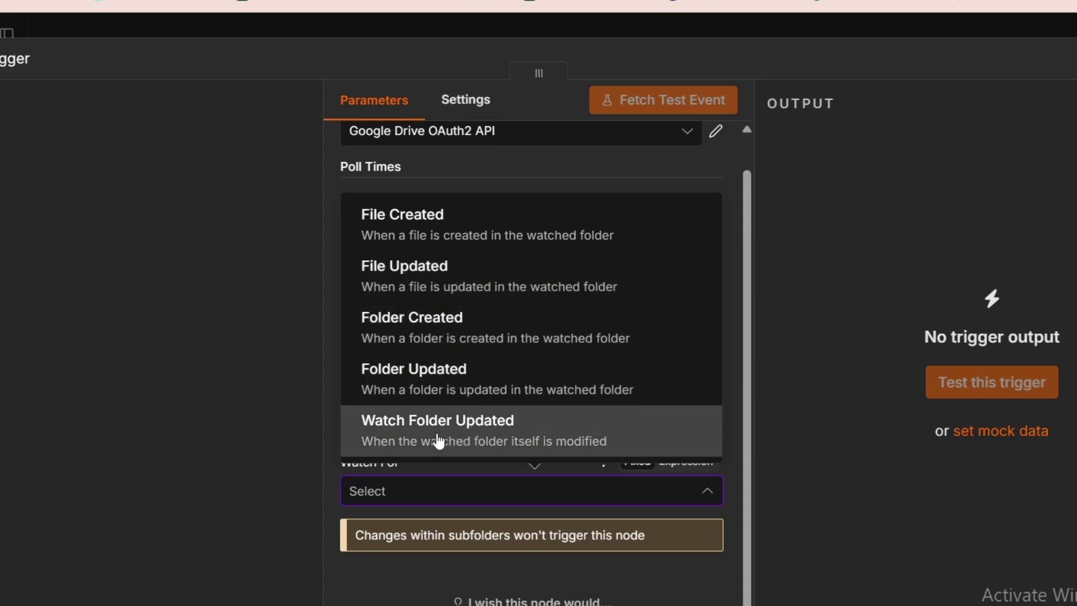
click(455, 251)
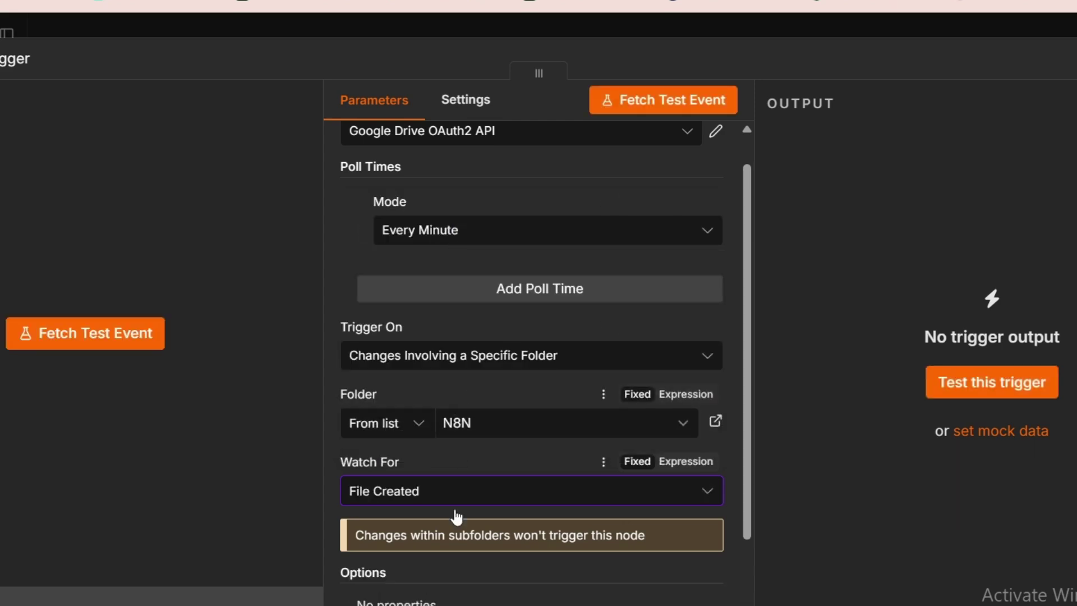
scroll(456, 512, down, 2)
scroll(456, 512, up, 2)
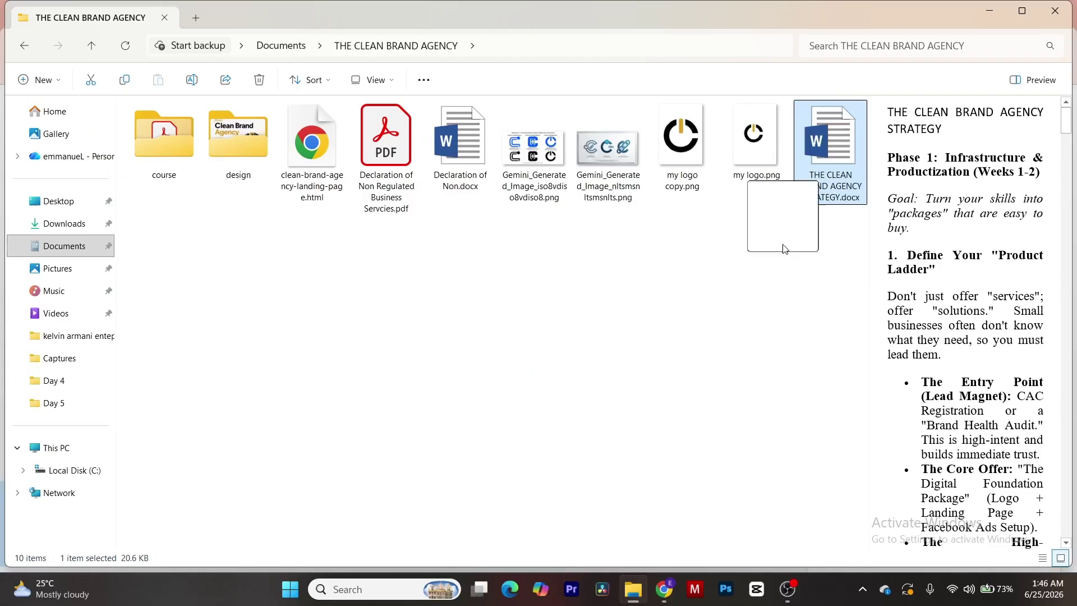
- Upload THE CLEAN BRAND AGENCY STRATEGY.docx to the N8N folder in Google Drive, and fetch a test event in the n8n trigger
drag(784, 248, 488, 395)
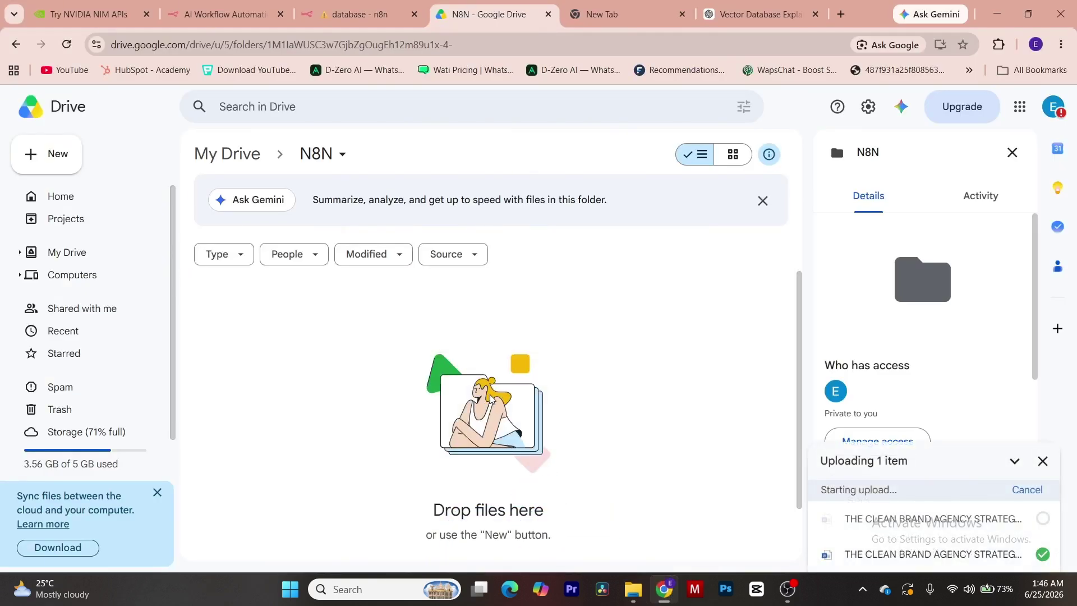
click(357, 6)
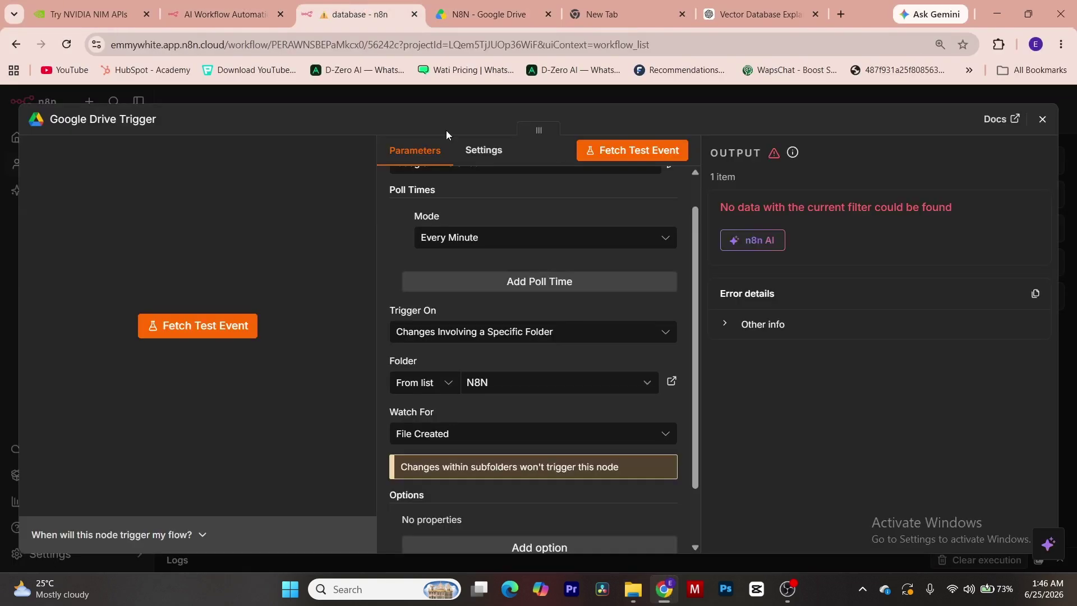
click(633, 150)
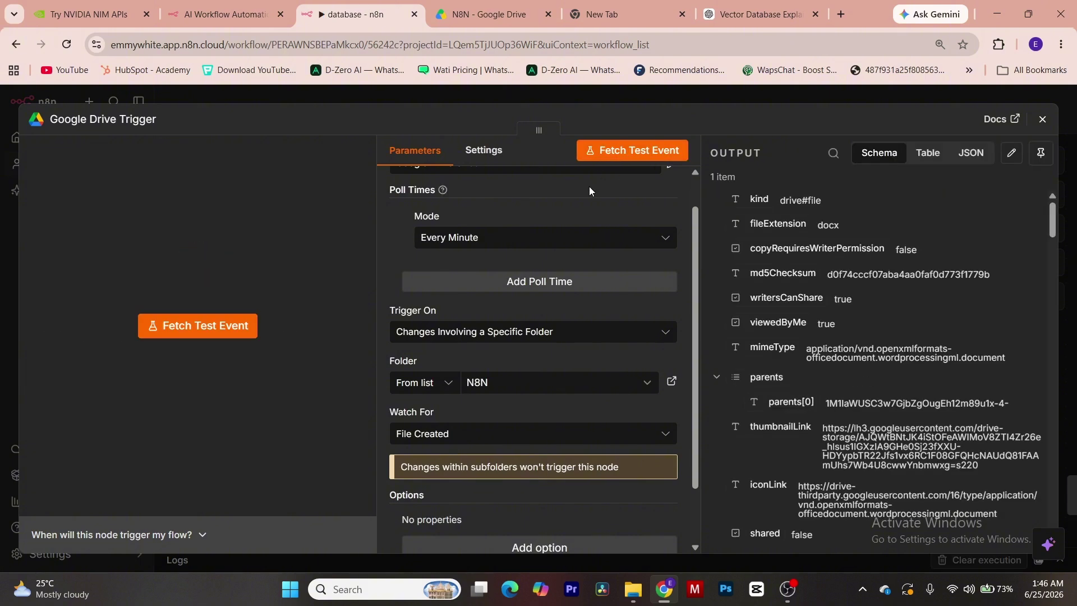
scroll(793, 240, down, 10)
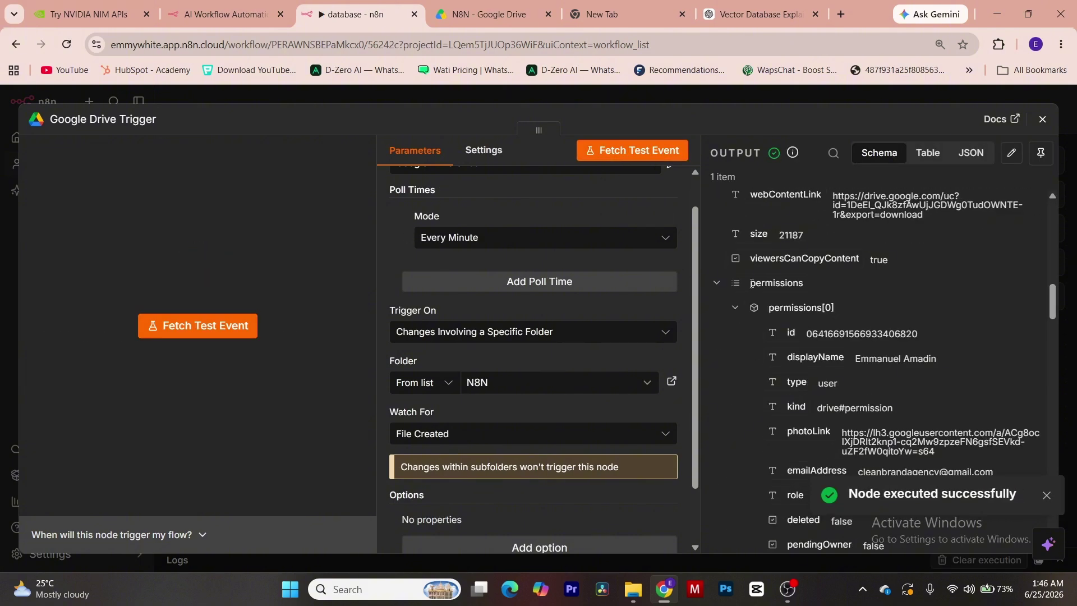
scroll(751, 280, down, 12)
scroll(751, 281, down, 15)
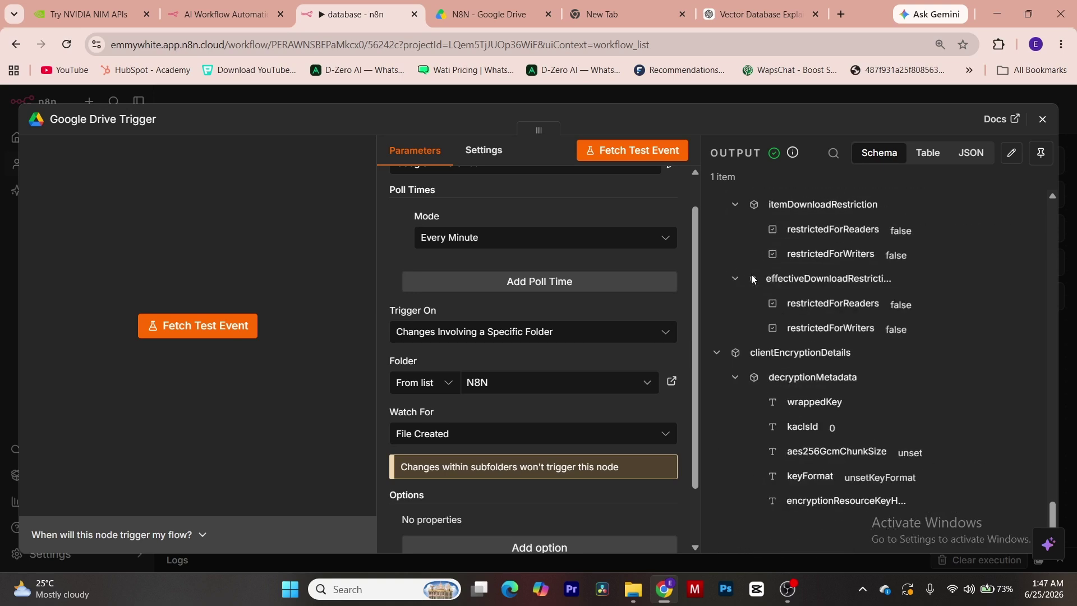
scroll(754, 277, up, 6)
key(Escape)
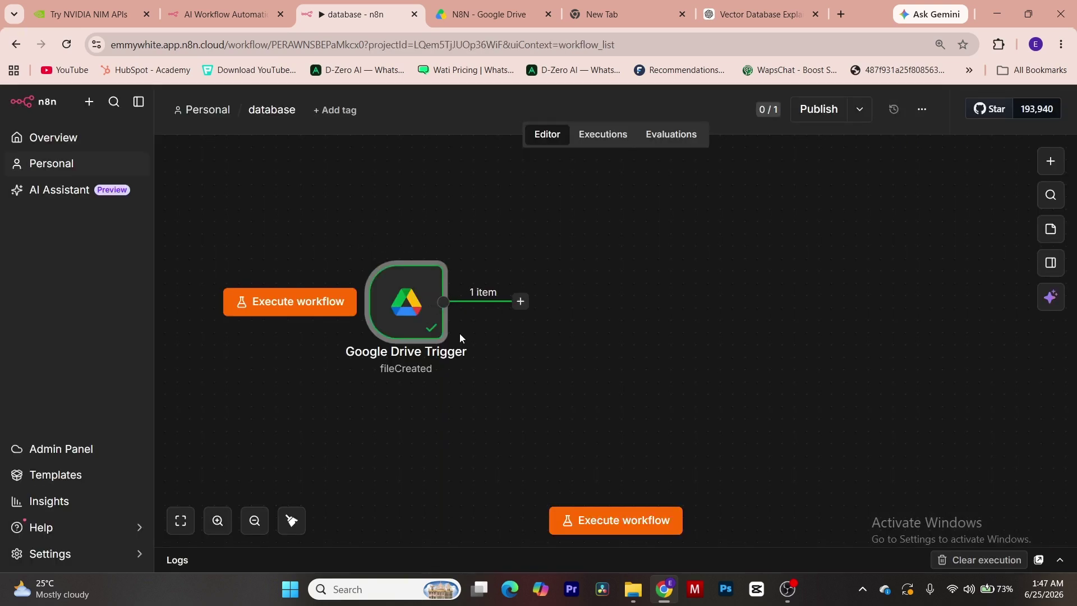
- Add a Google Drive Download file node after the Google Drive trigger
click(520, 303)
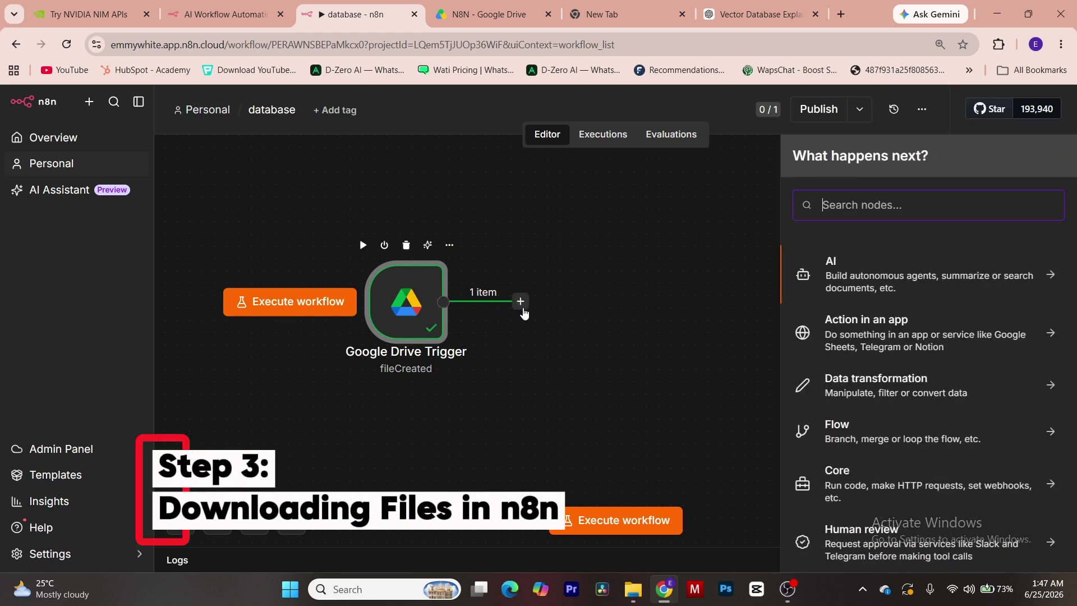
text(drive)
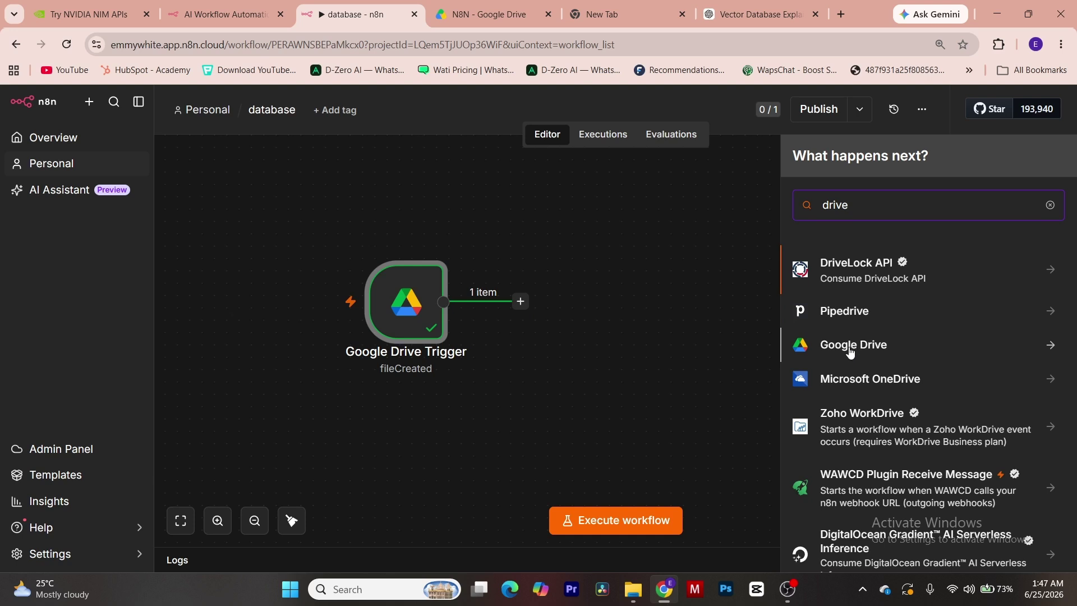
click(850, 345)
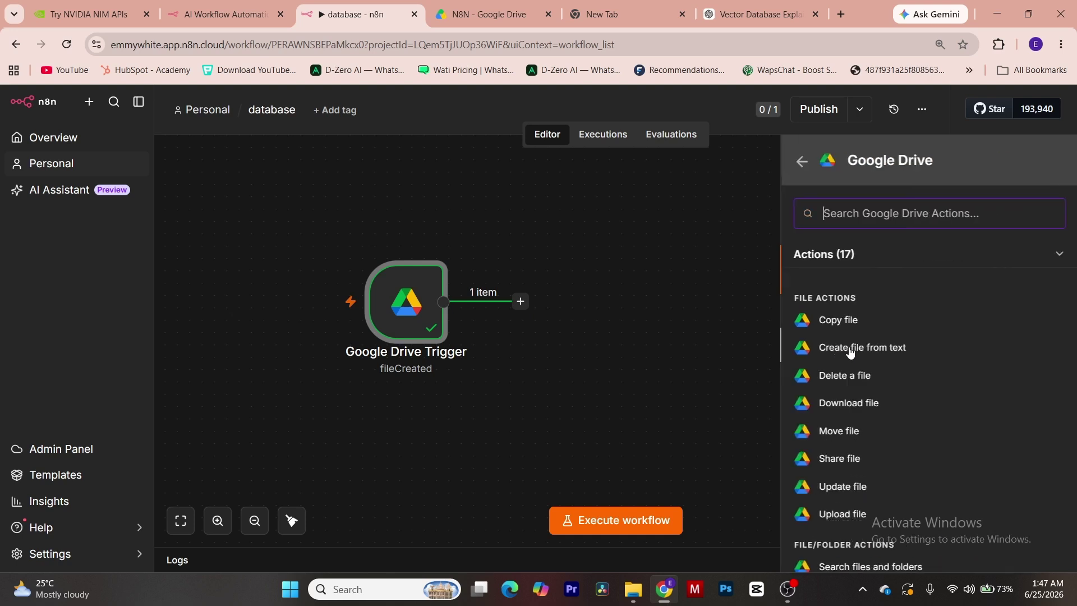
click(840, 405)
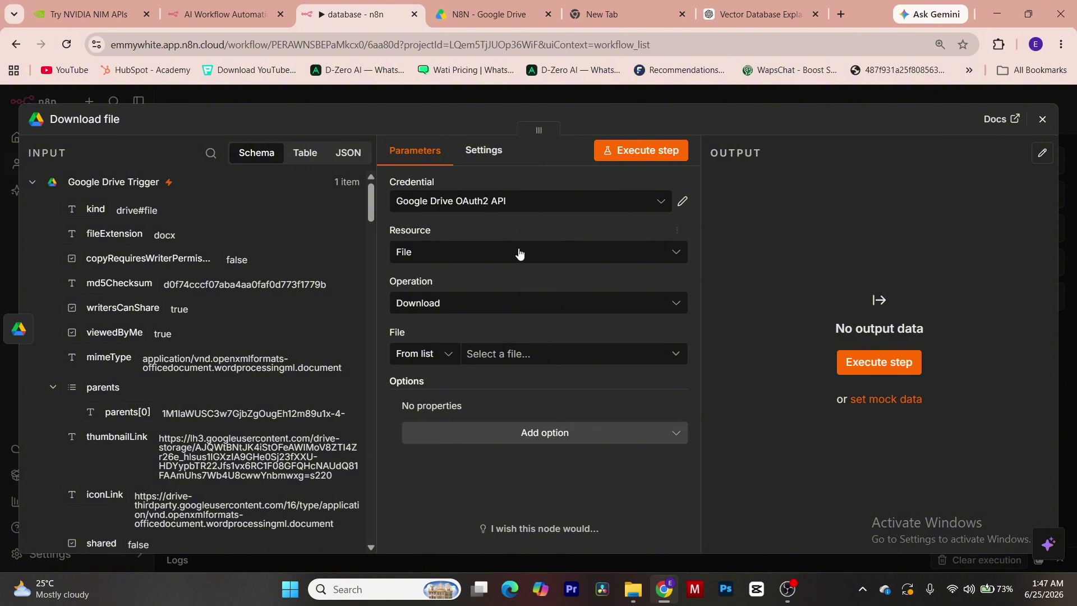
- Keep the Download file node's resource on File and its operation on Download
click(452, 252)
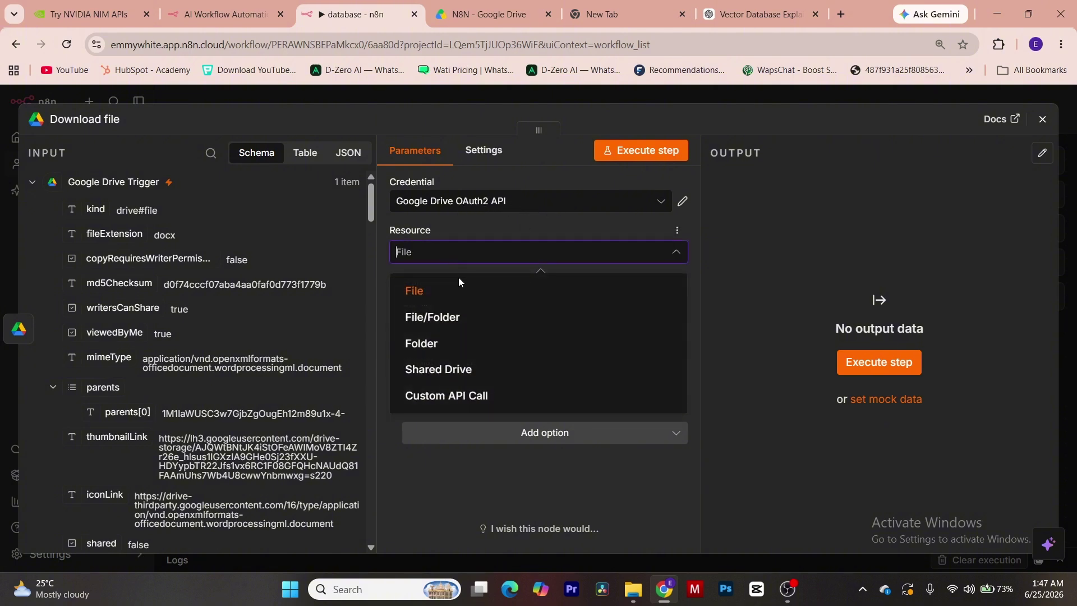
click(459, 297)
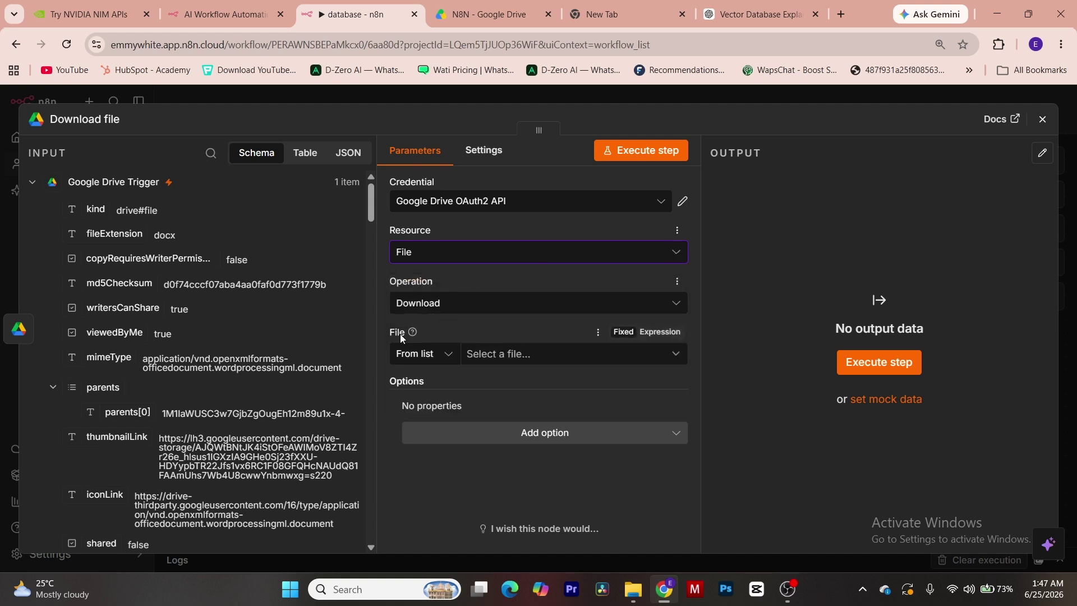
click(429, 306)
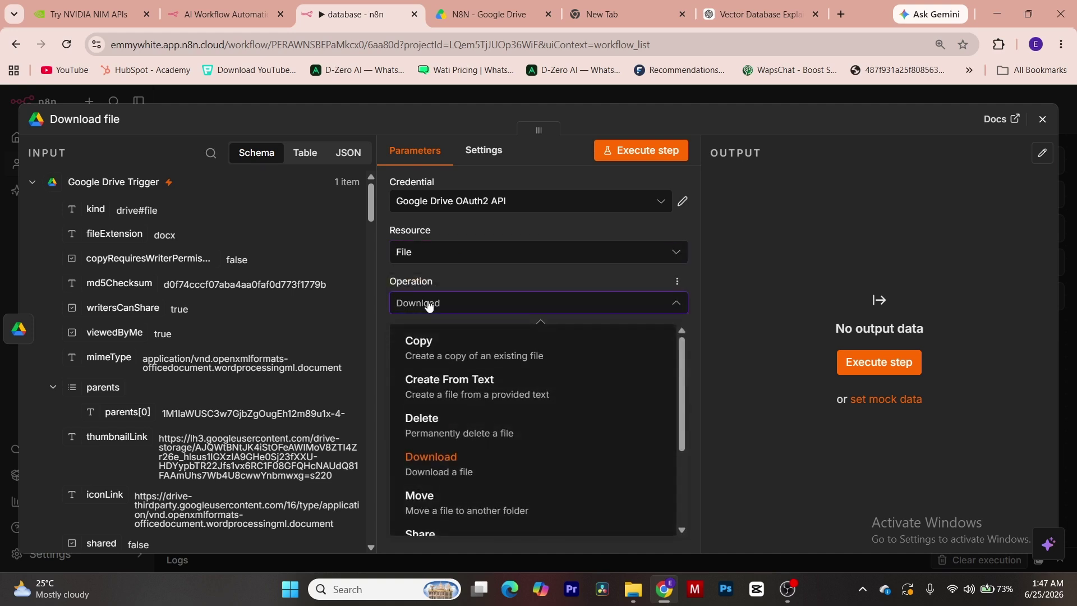
click(429, 305)
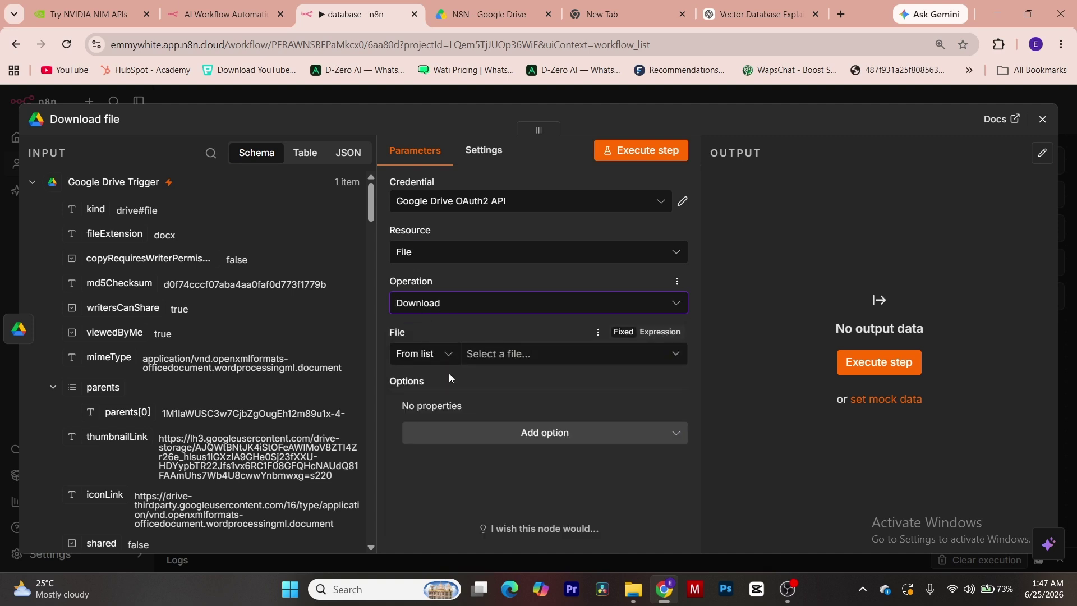
- Set the file to By ID with the expression {{ $json.id }} from the trigger's id field, and execute the Download file node
click(531, 359)
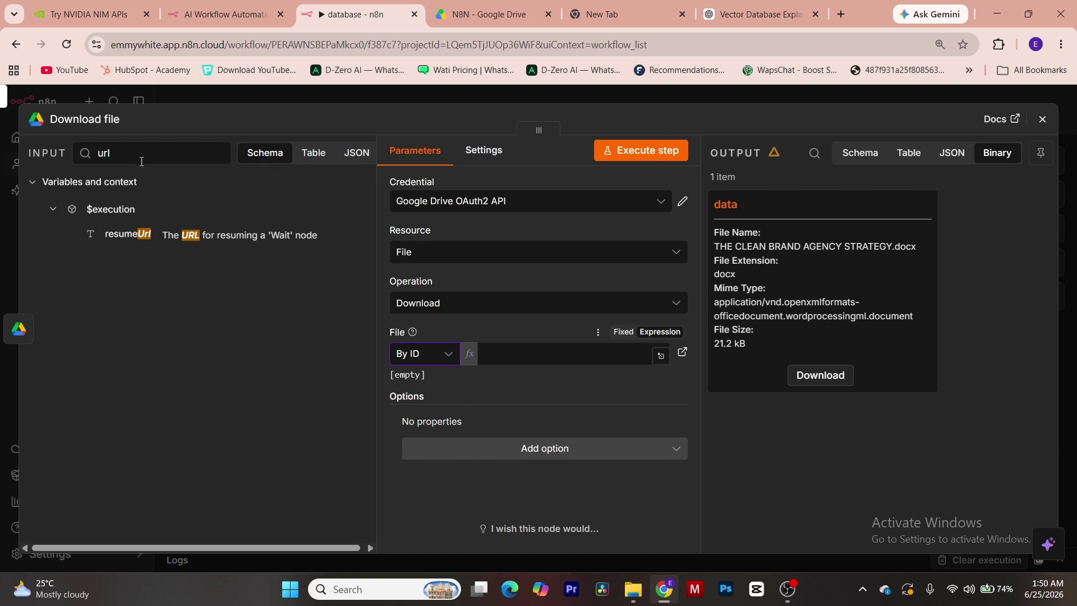
double_click(104, 153)
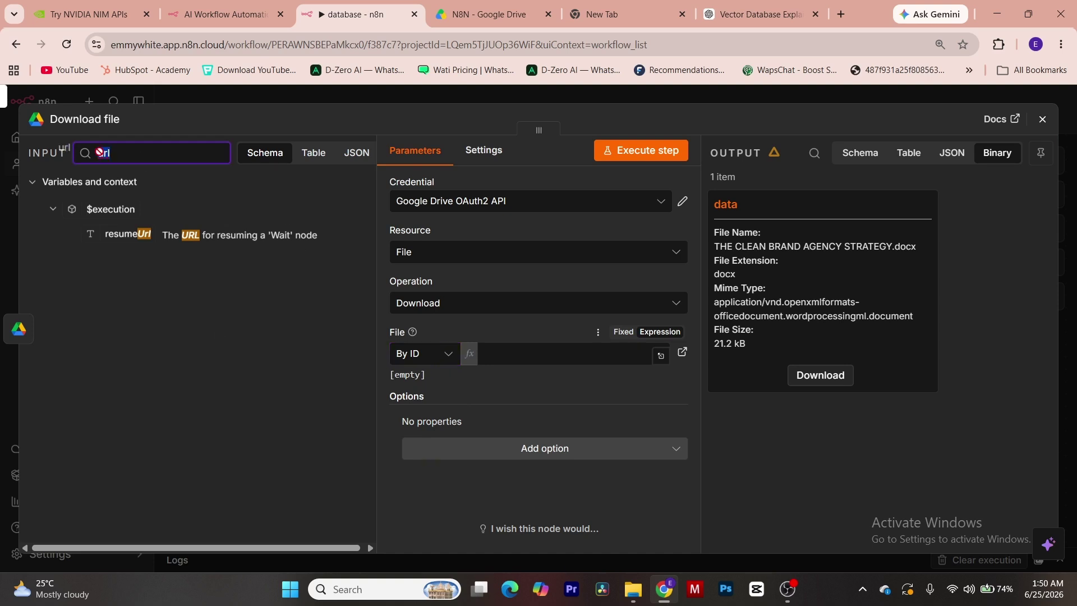
text(id)
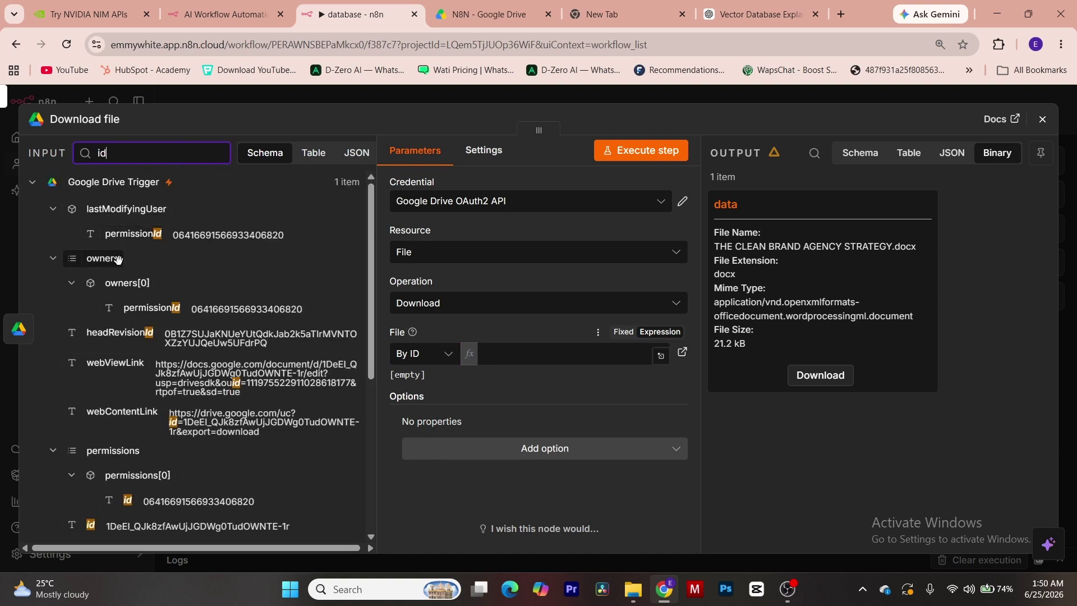
scroll(113, 281, down, 5)
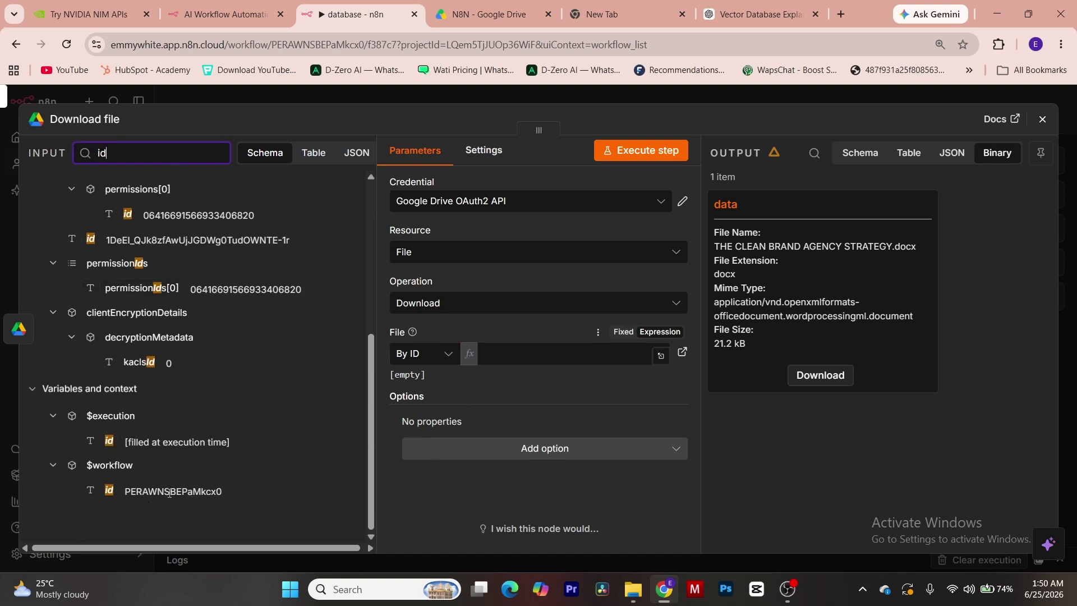
scroll(170, 449, up, 3)
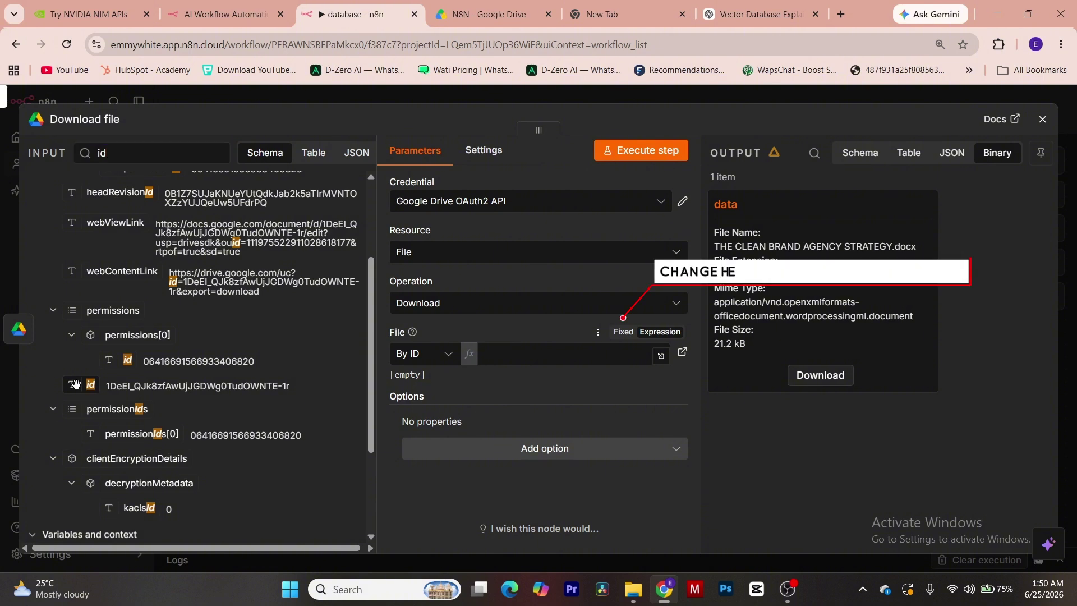
drag(91, 385, 535, 365)
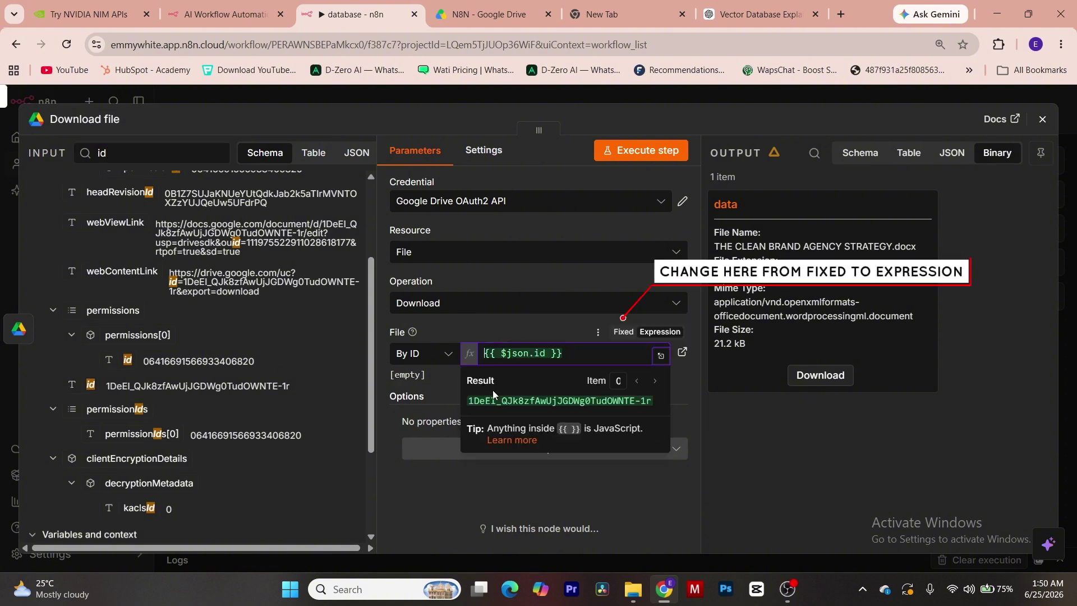
click(630, 153)
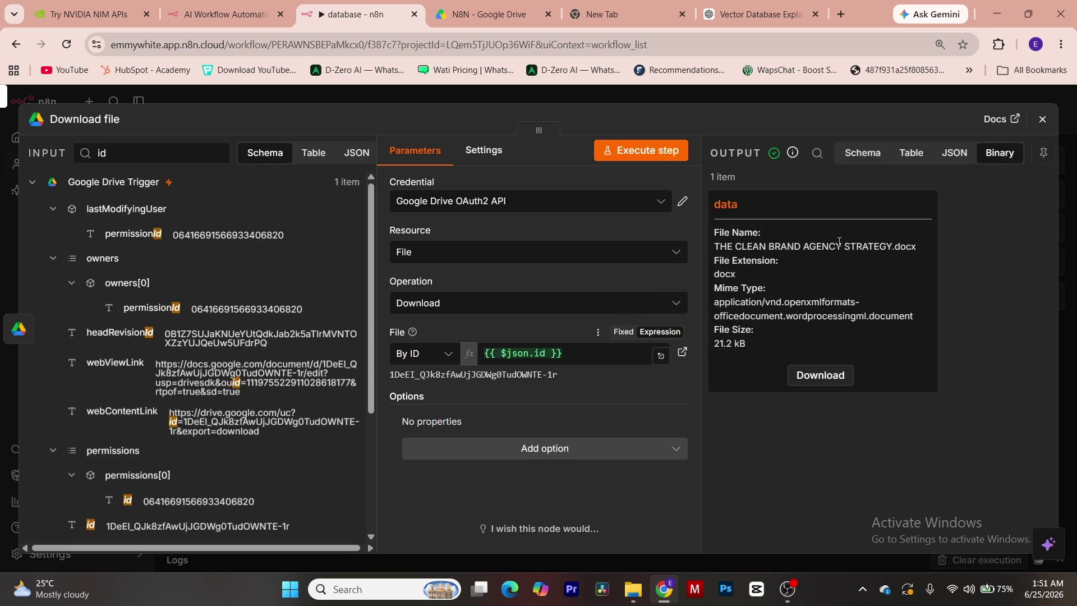
click(1042, 118)
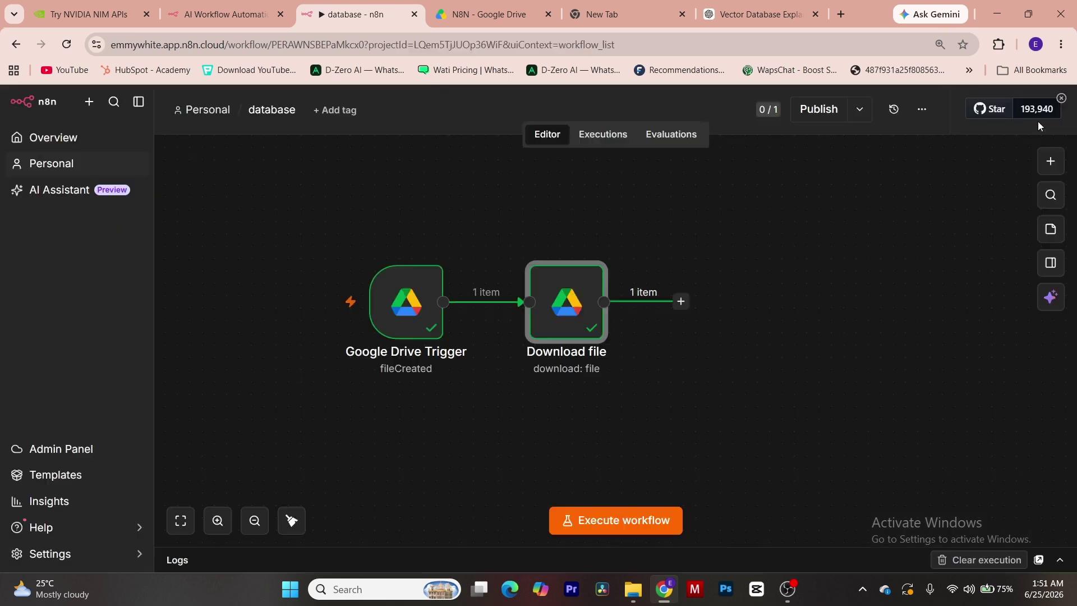
- Upload Declaration of Non.docx from the THE CLEAN BRAND AGENCY folder to the N8N folder in Google Drive
mouse_move(578, 317)
mouse_move(400, 317)
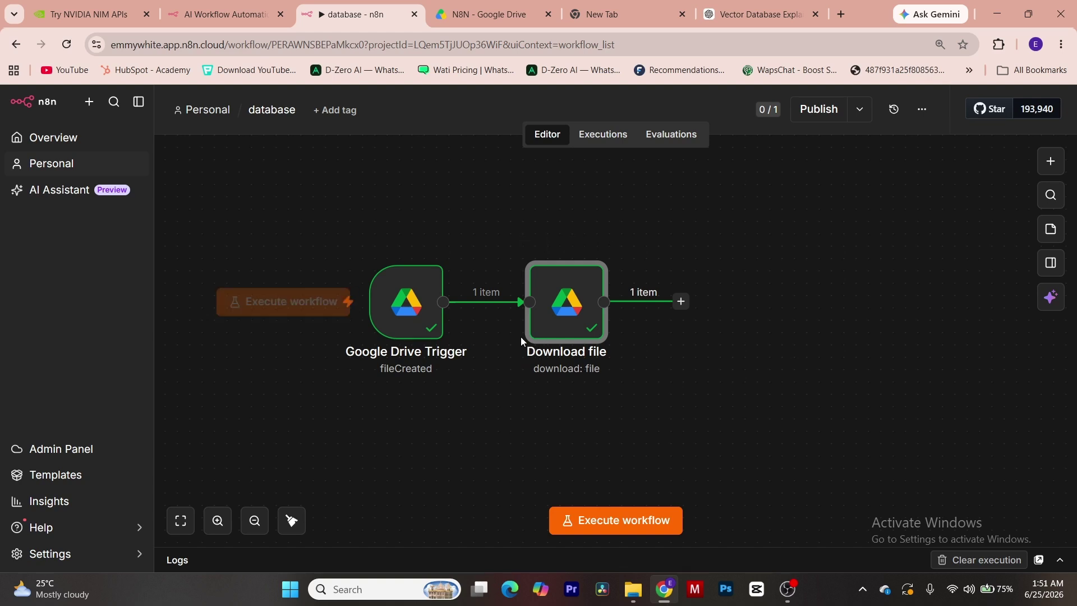
double_click(400, 318)
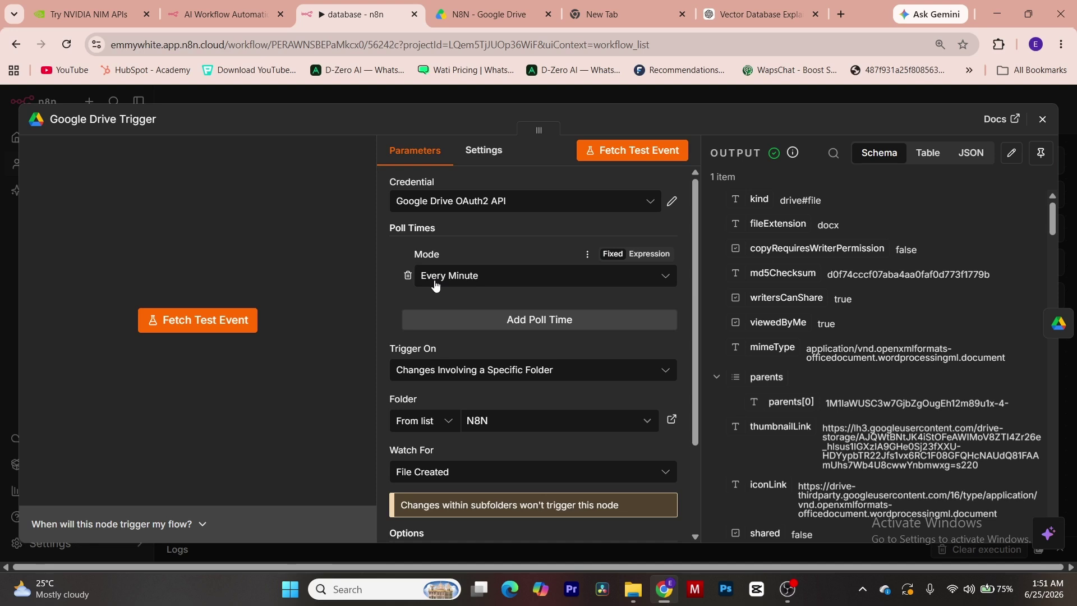
click(491, 24)
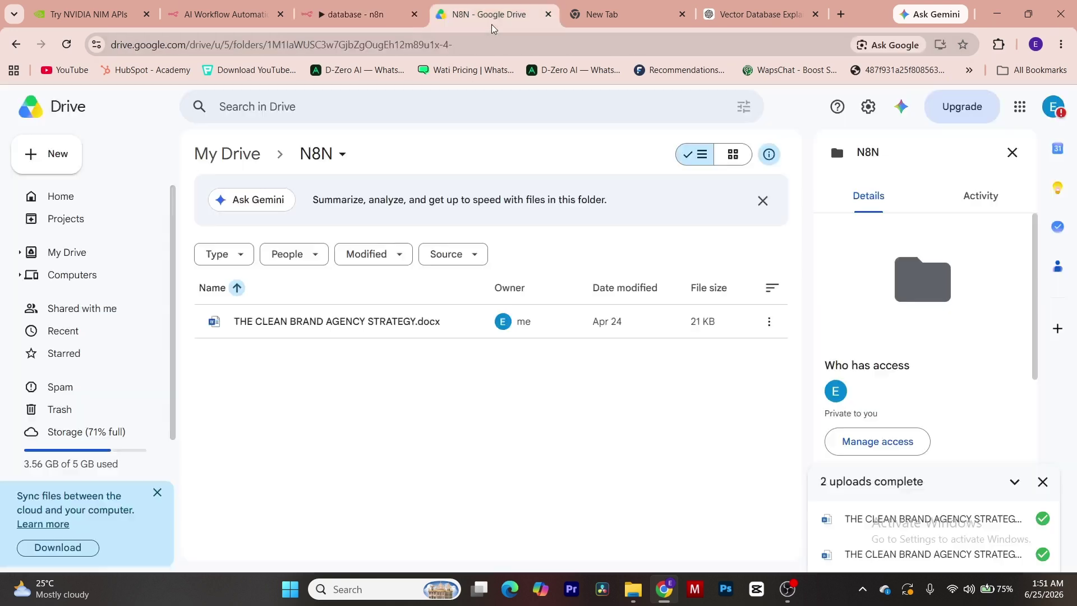
click(633, 593)
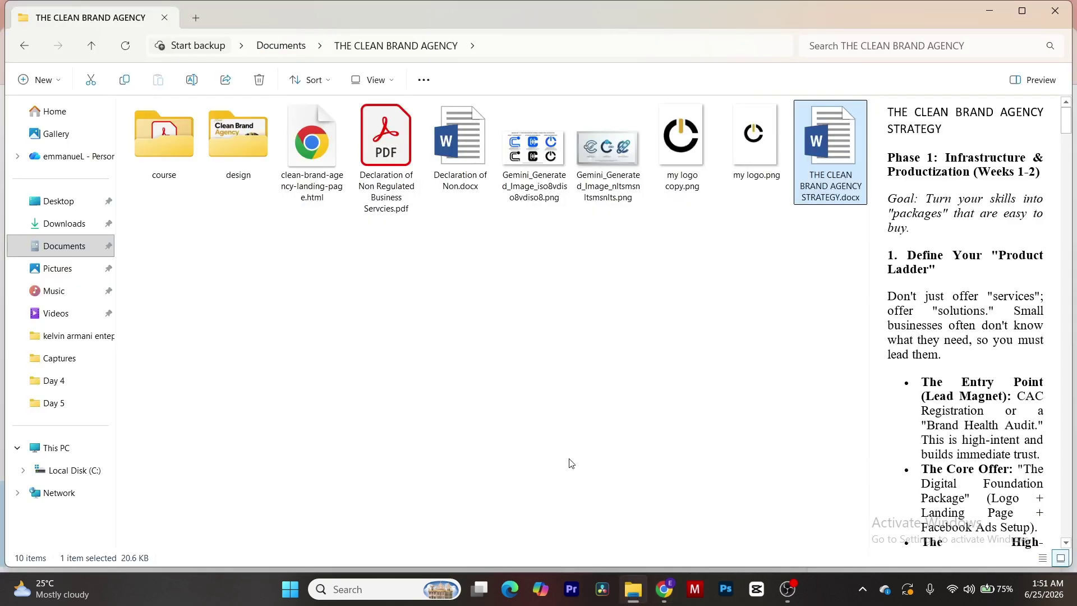
click(475, 158)
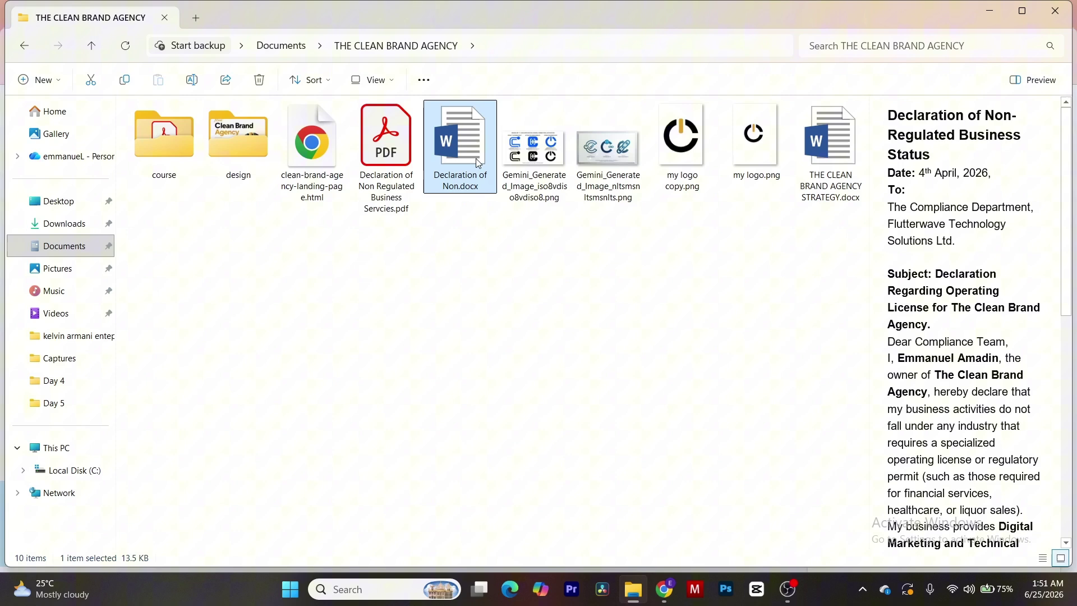
key(alt+Tab)
- Fetch a new test event in the Google Drive trigger in n8n and execute the Download file node again
scroll(899, 329, down, 10)
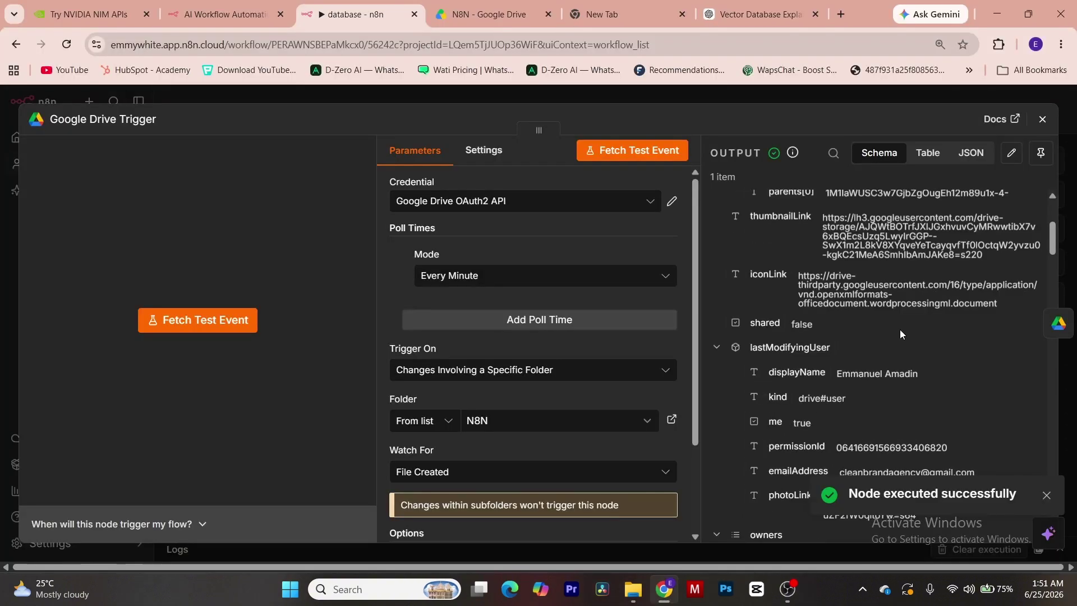
click(1042, 120)
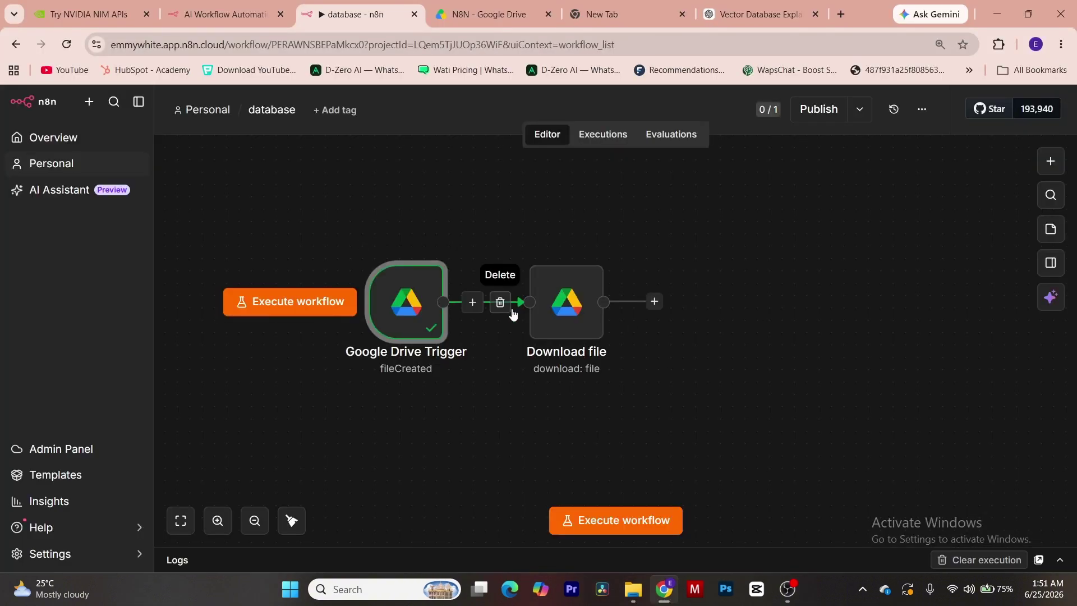
double_click(561, 305)
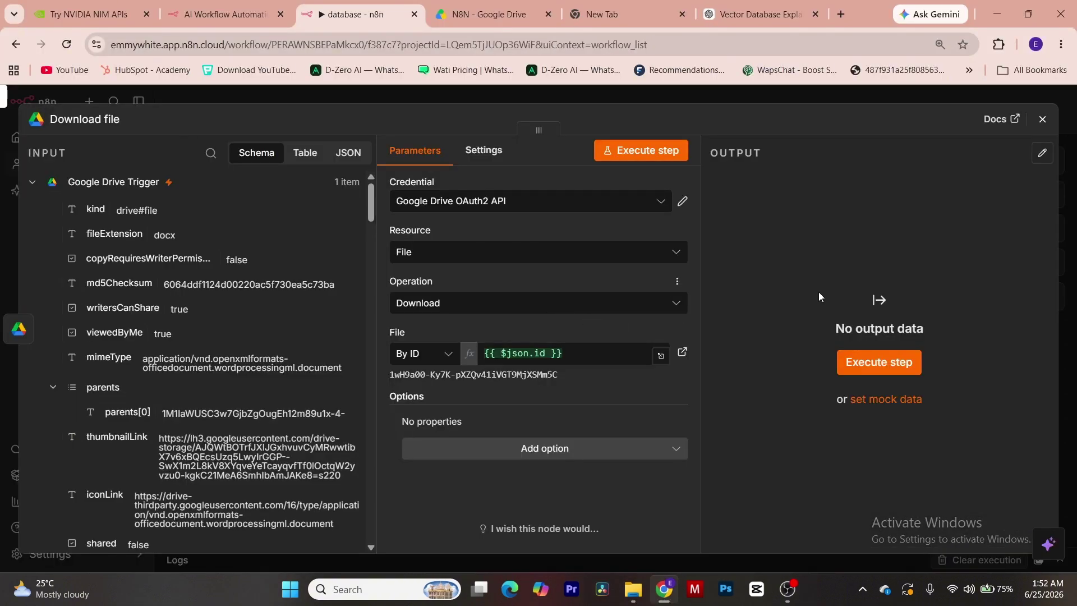
click(654, 152)
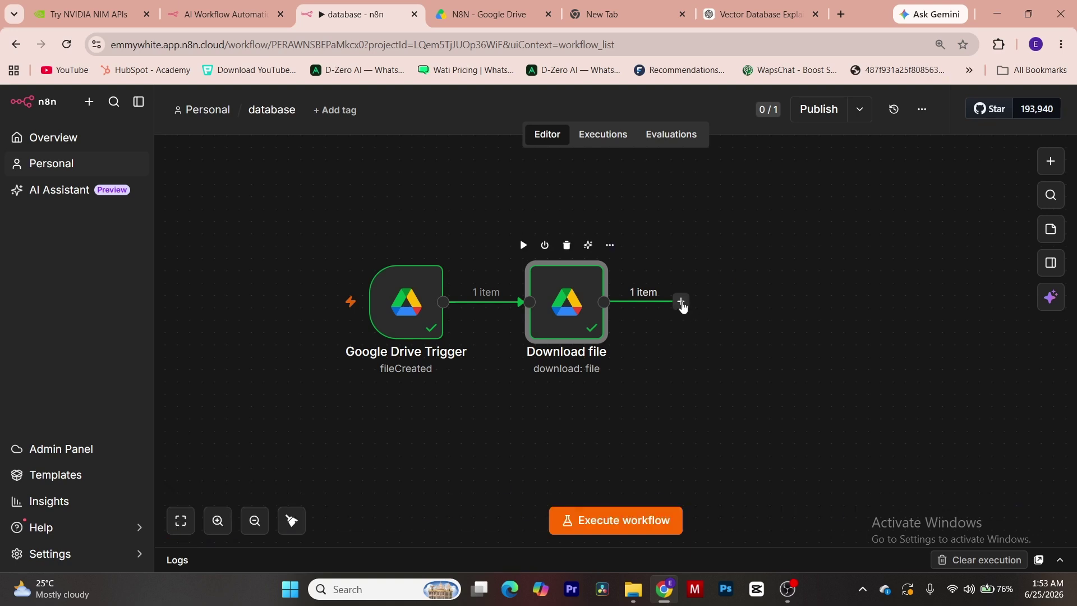
- Add a Pinecone Vector Store node after Download file with the action Add documents to vector store
click(681, 303)
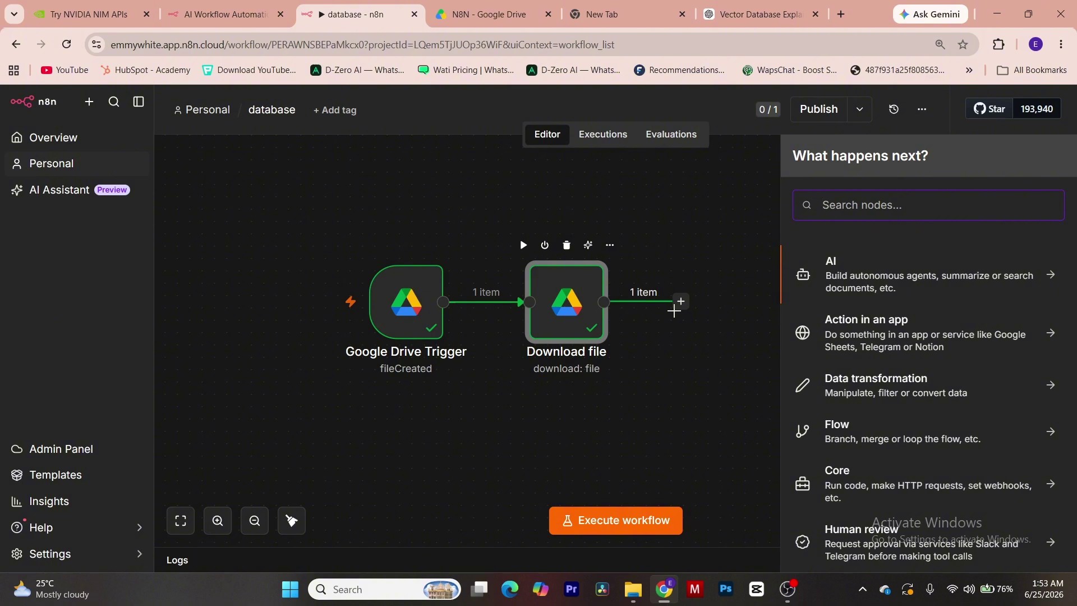
text(pi)
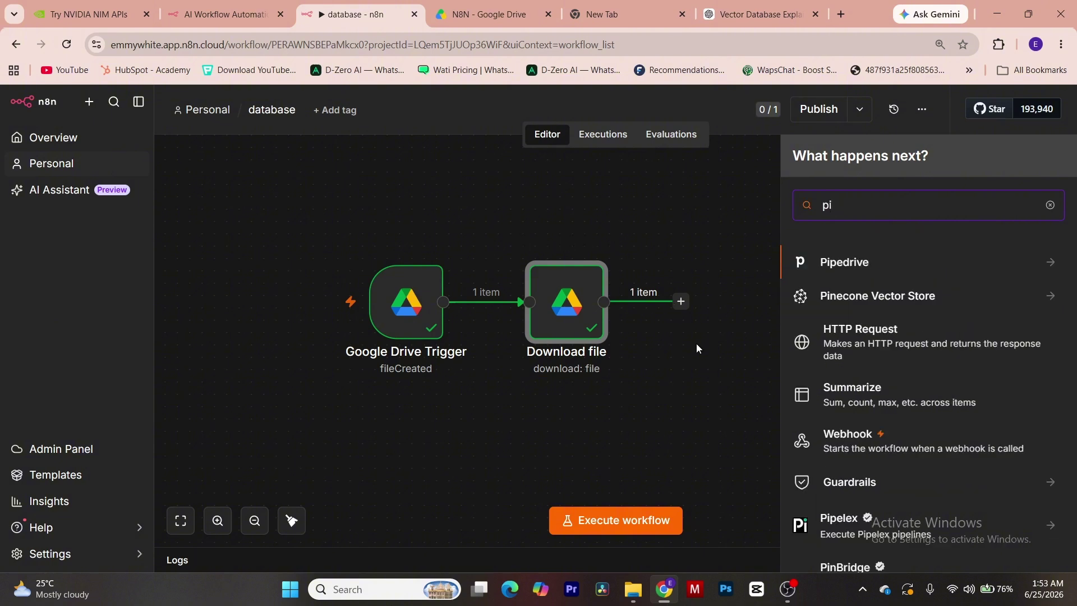
text(ne)
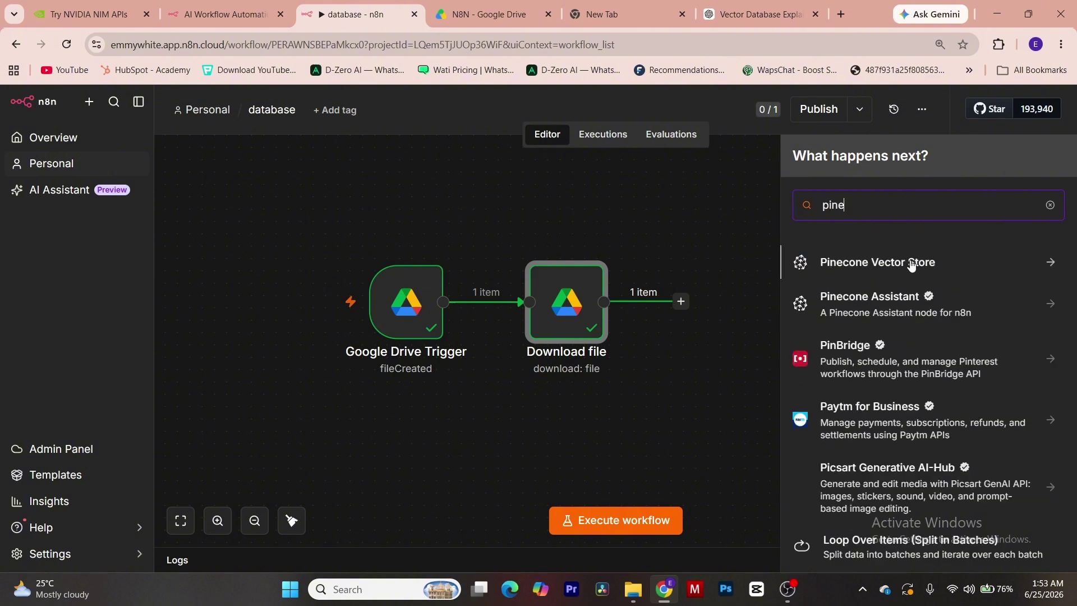
click(911, 265)
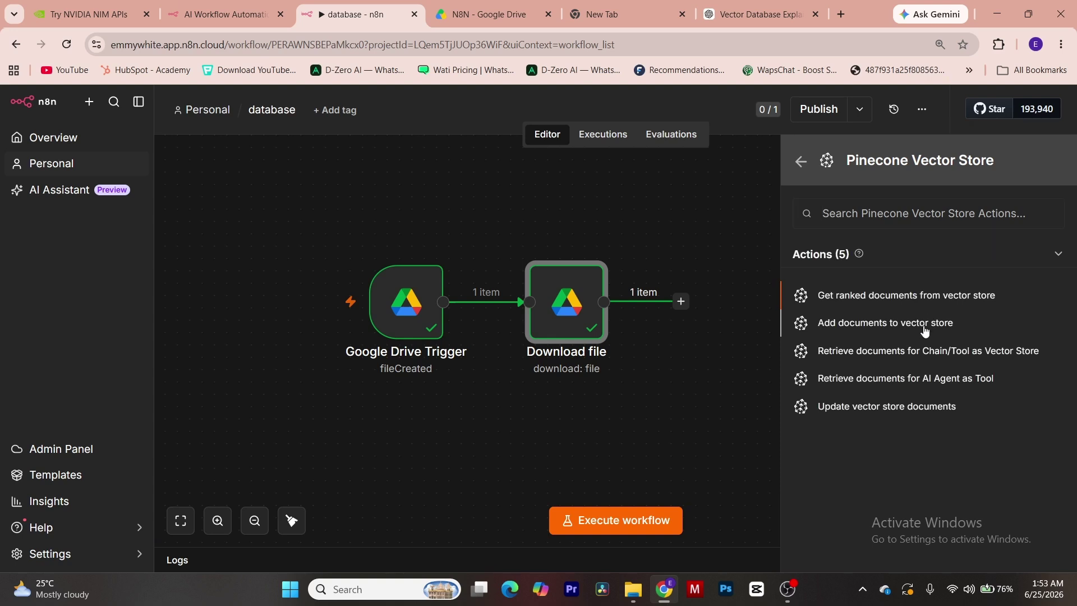
click(930, 328)
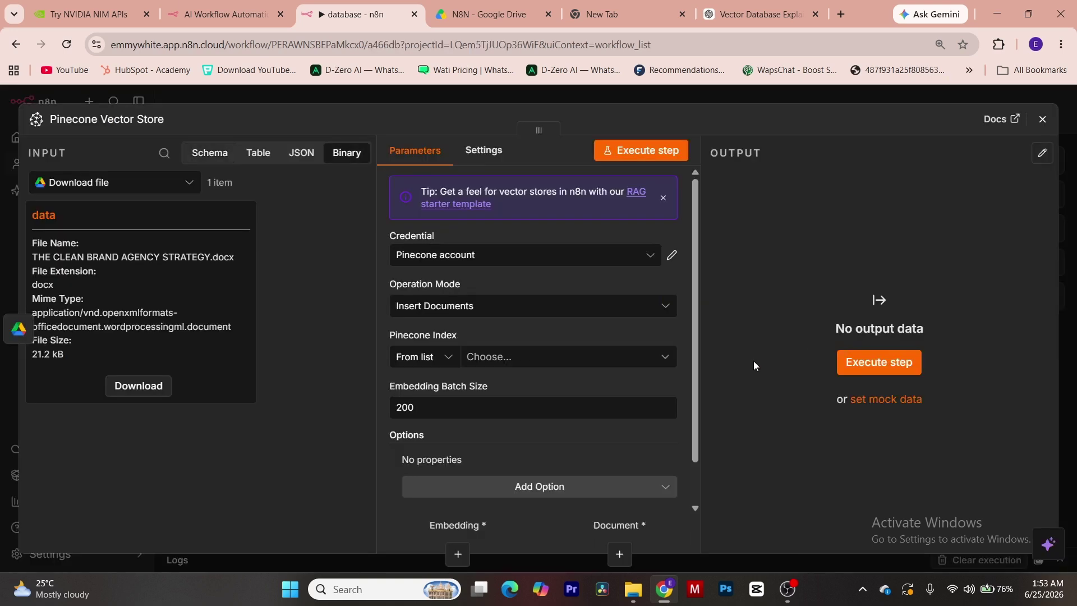
- Open the node's Pinecone account credential, and open the API keys page of the Pinecone console from pinecone.io
click(672, 257)
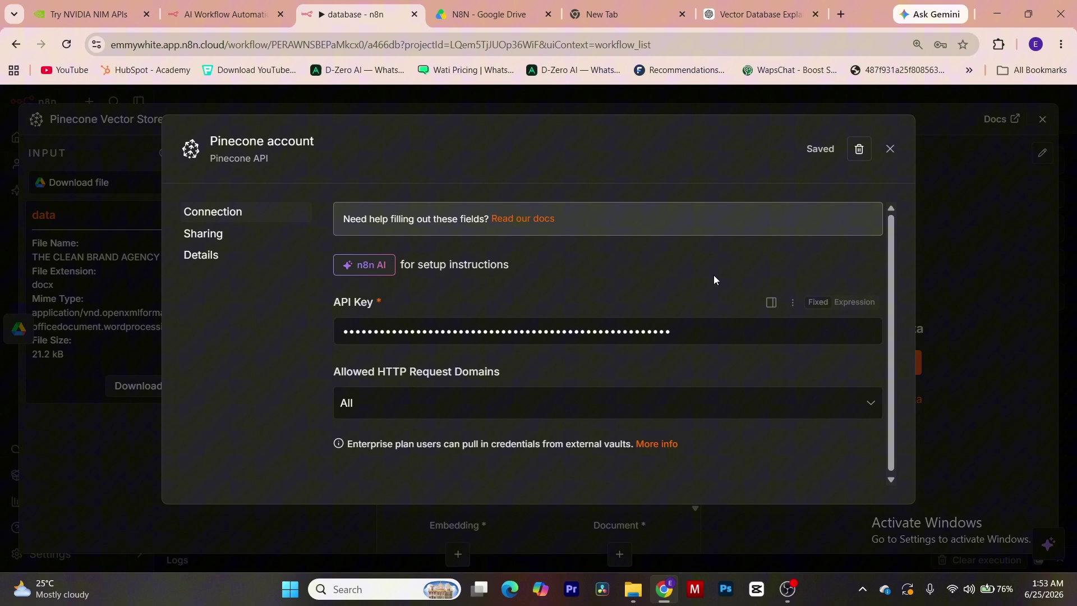
click(622, 16)
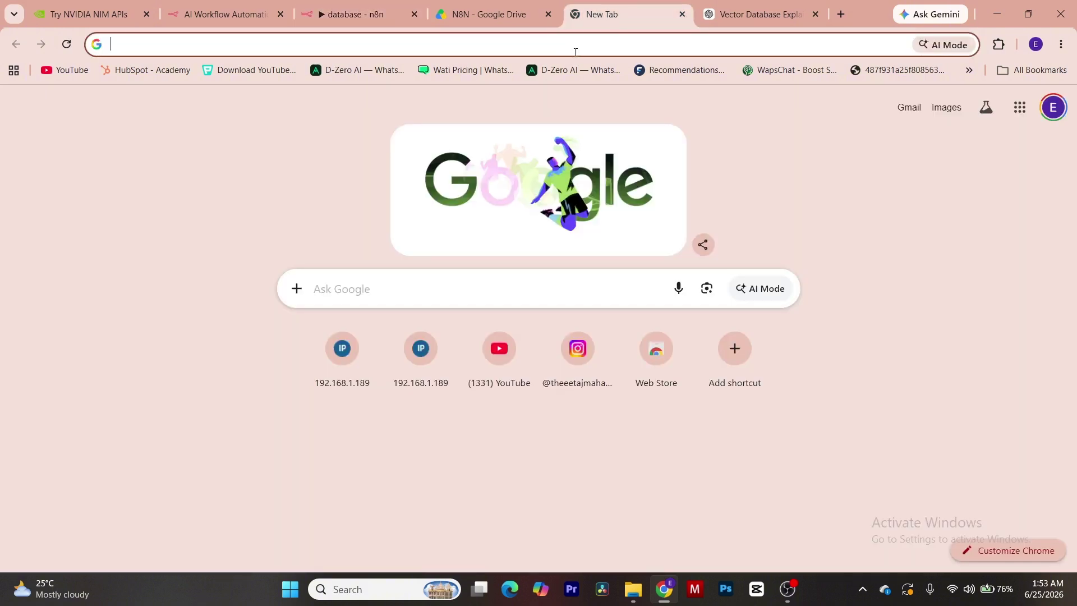
click(581, 47)
text(pi)
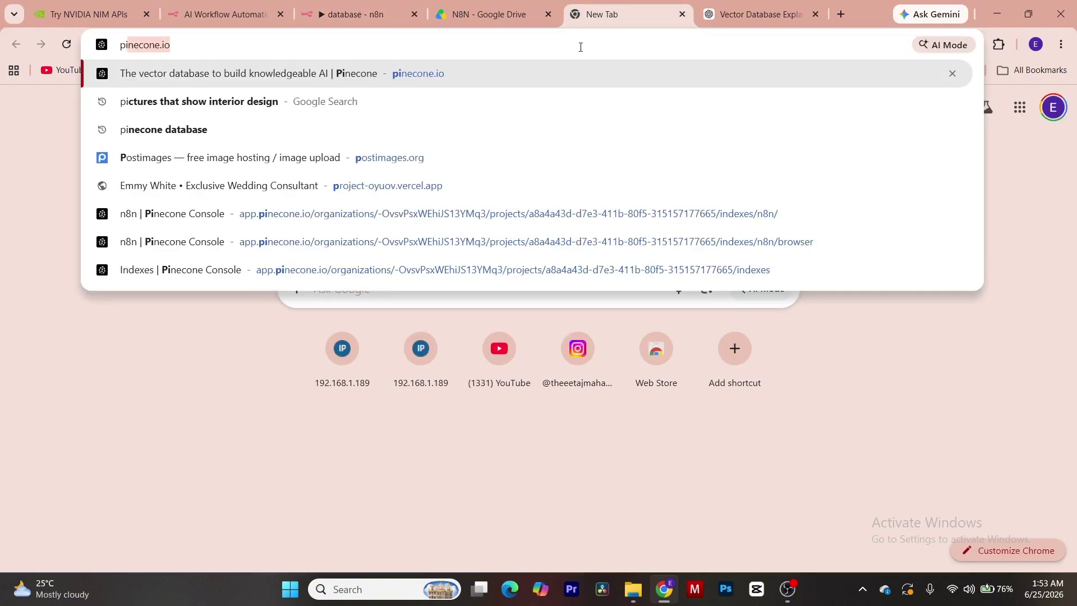
key(Return)
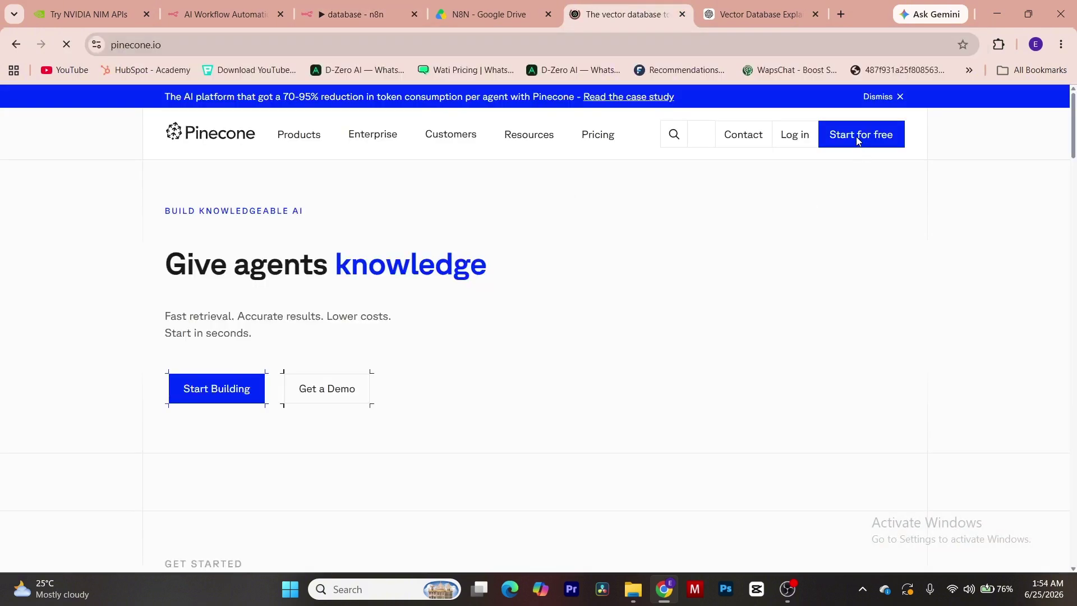
click(855, 136)
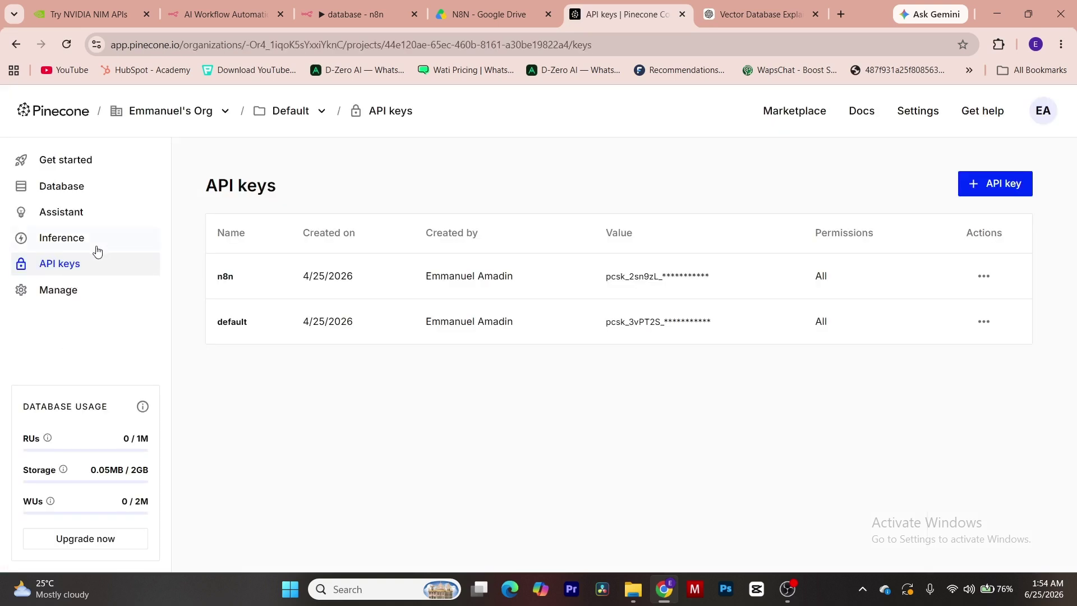
- Delete the API key named n8n from the Pinecone project
click(982, 276)
click(987, 331)
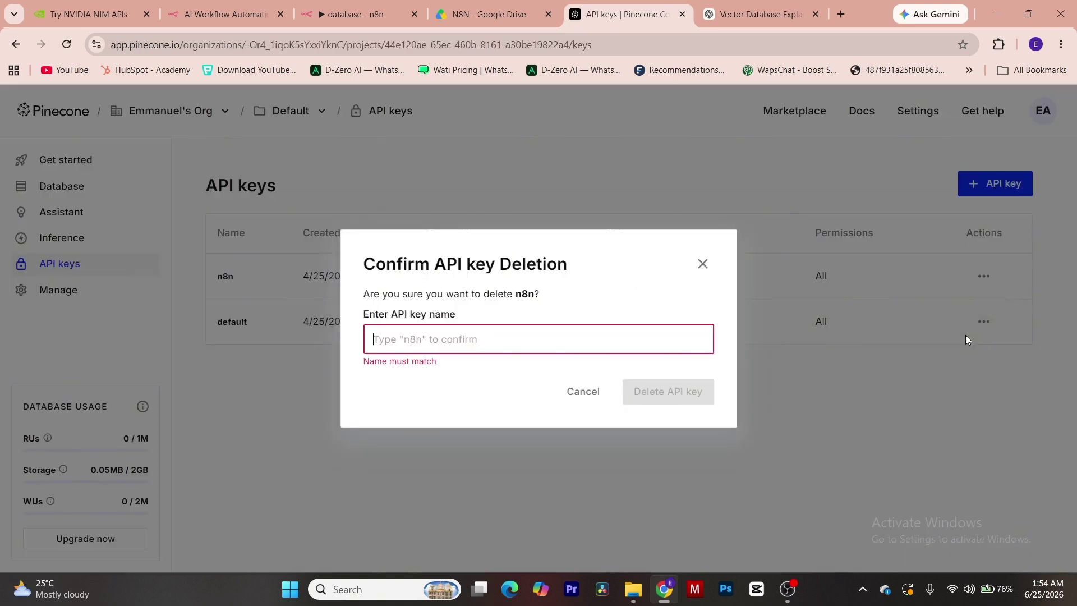
text(n8n)
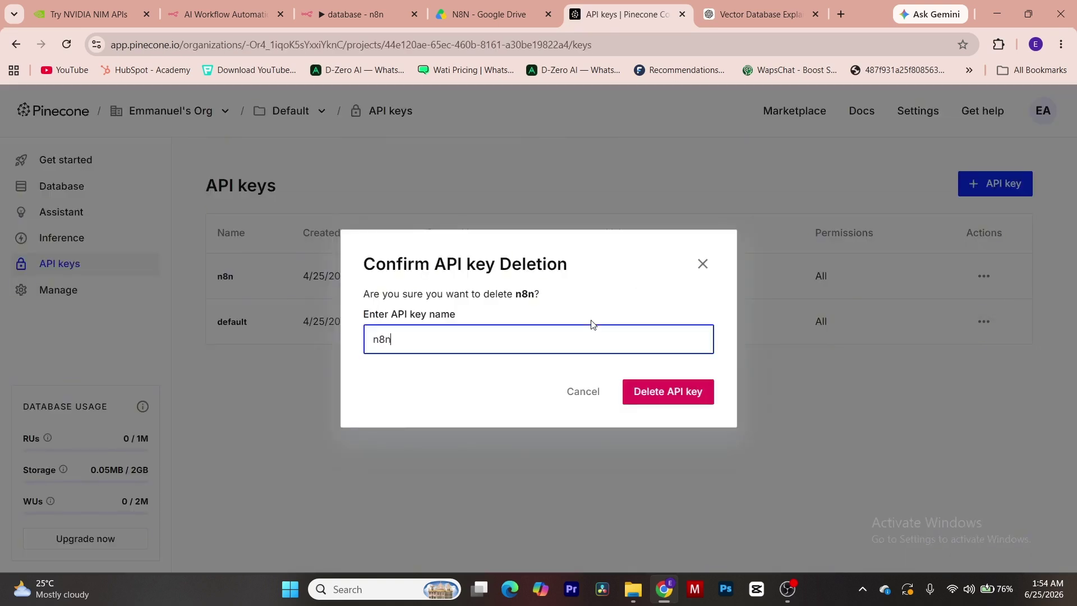
click(695, 389)
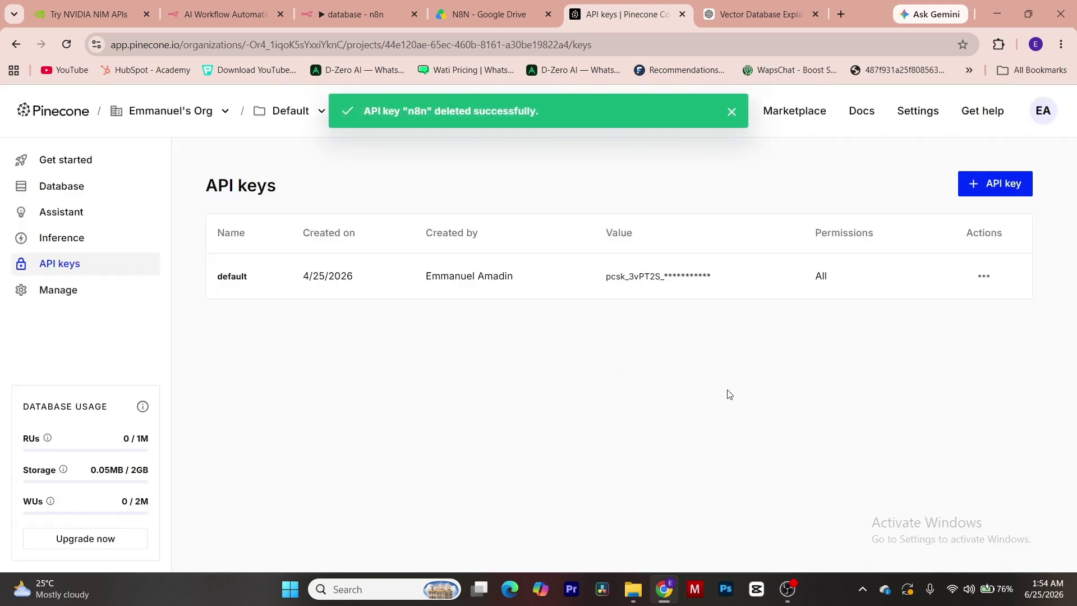
- Generate a new Pinecone API key named n8ndatabase with All permissions
click(1004, 188)
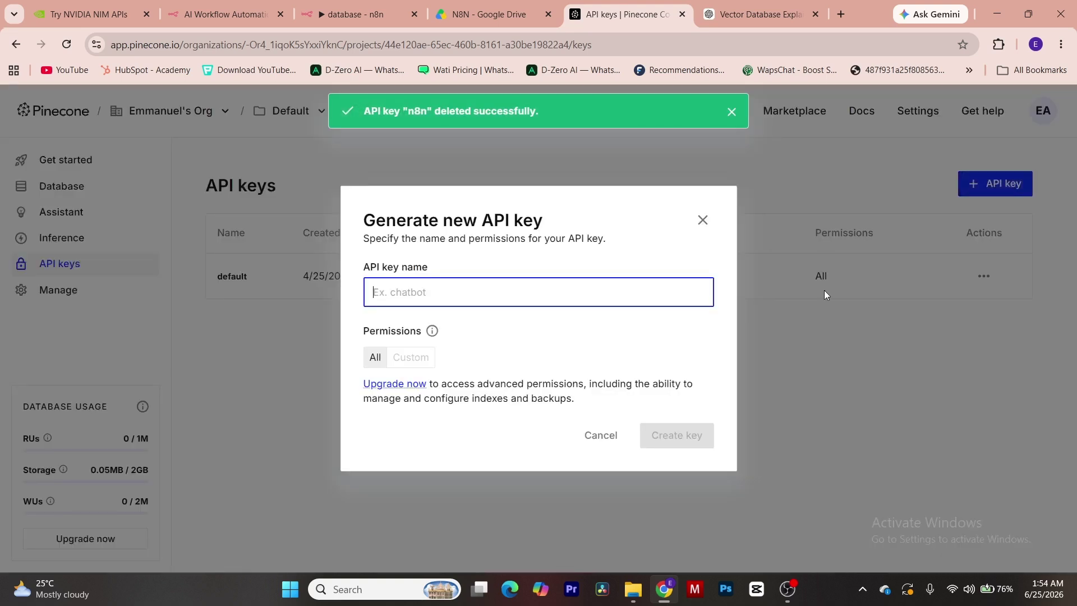
text(n8n)
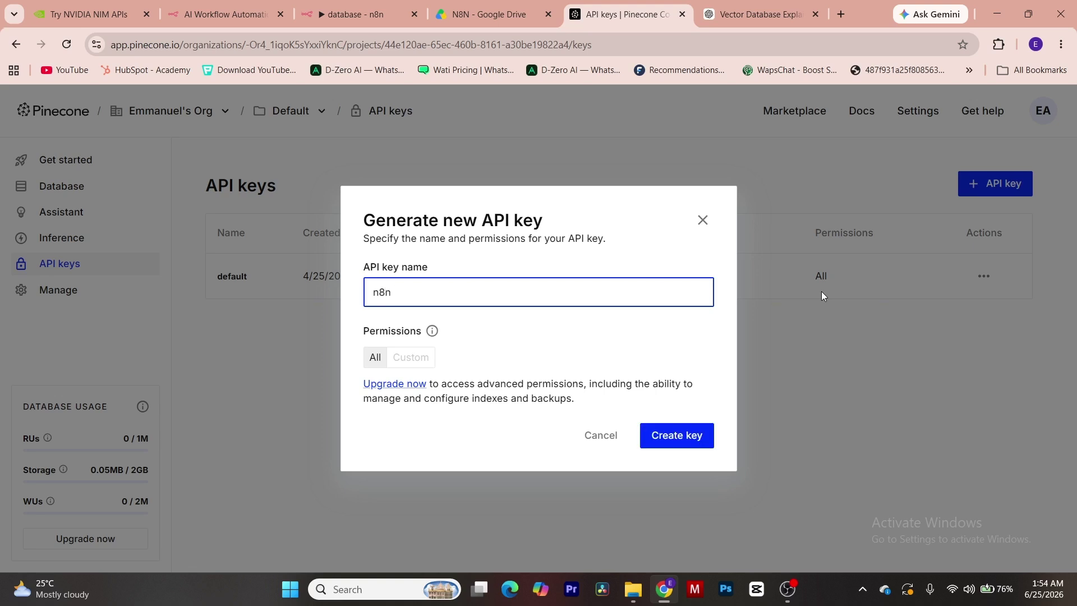
text( database)
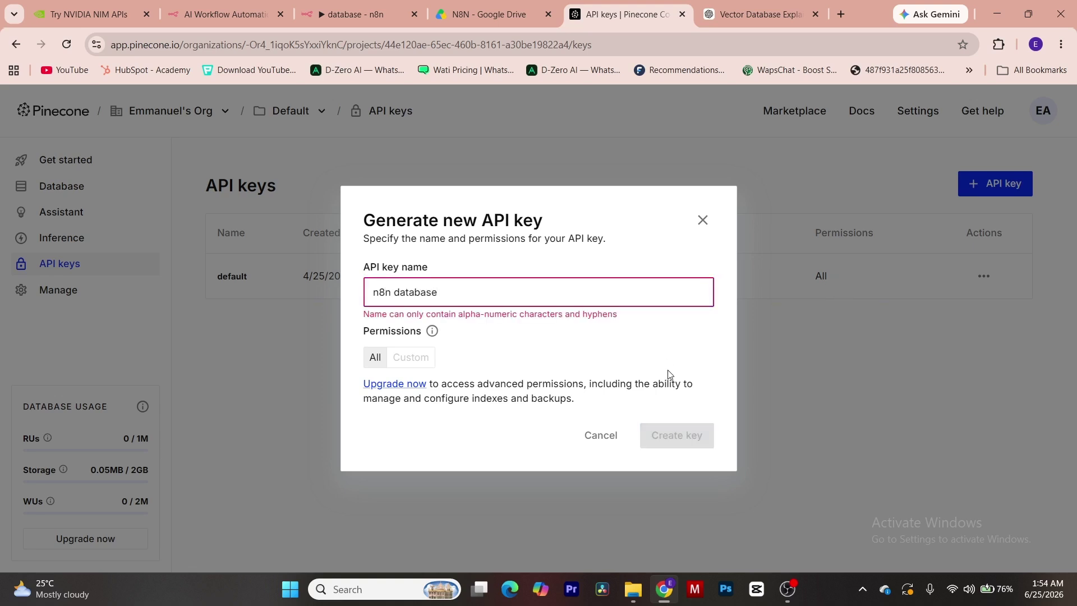
key(BackSpace)
key(BackSpace)
key(BackSpace)
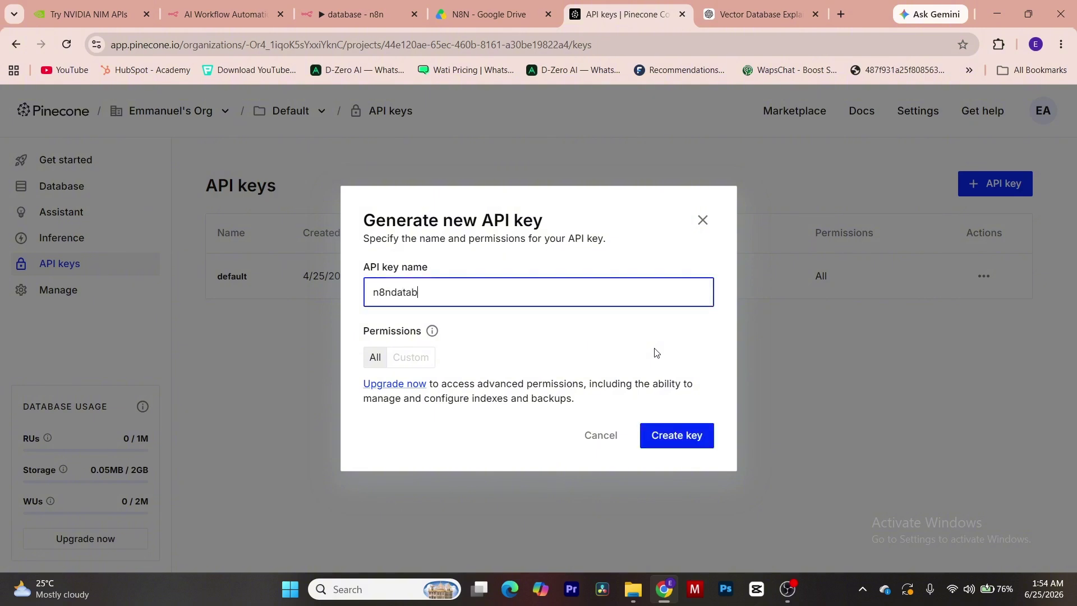
text(database)
click(656, 436)
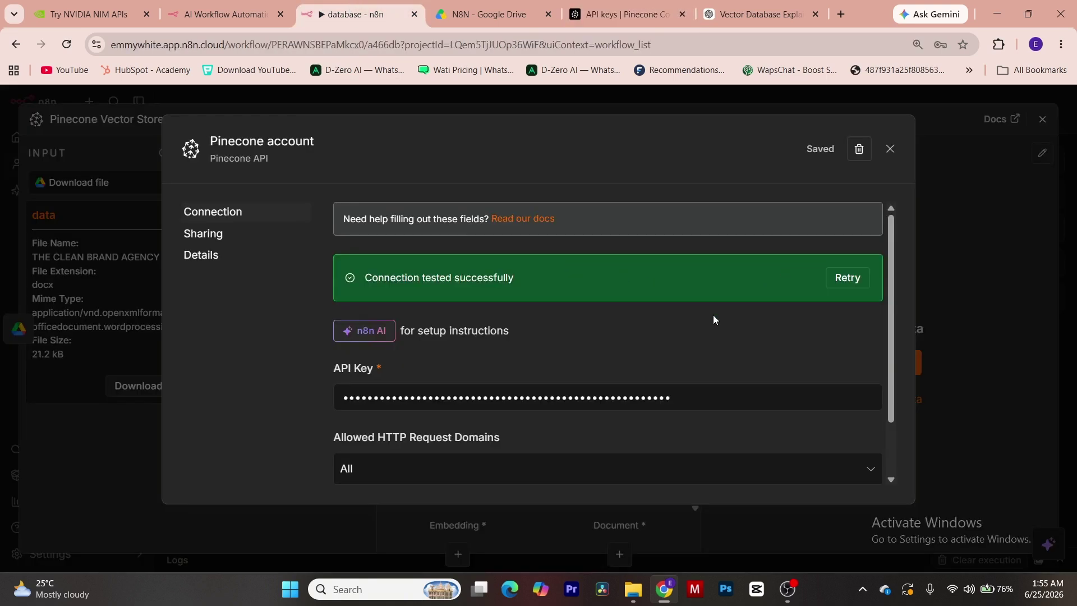
- Replace the API key in n8n's Pinecone account credential with the newly generated key, save the credential and close it
scroll(667, 337, down, 1)
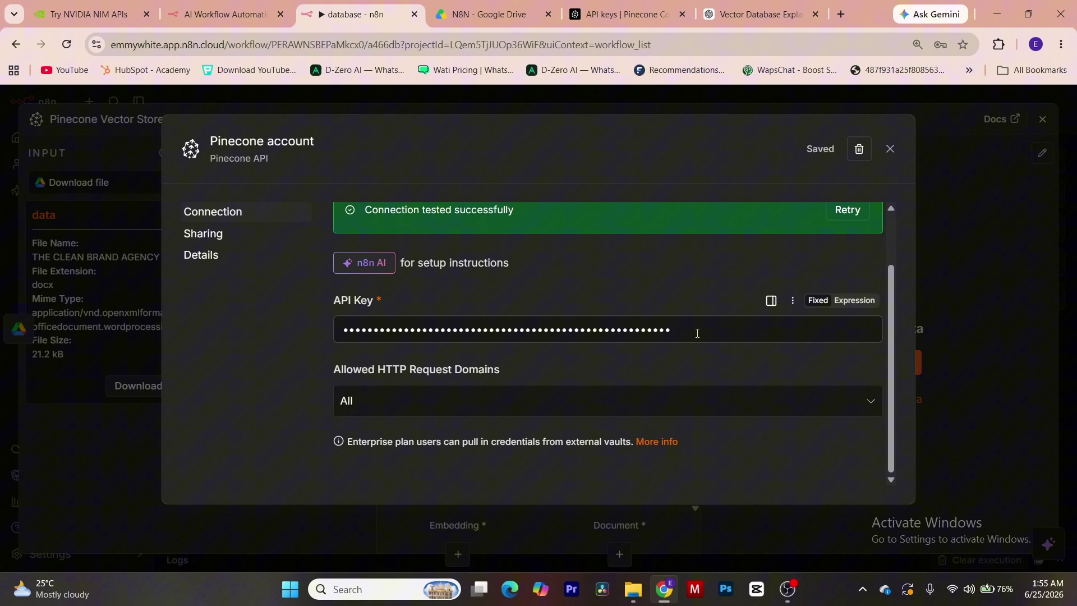
drag(697, 333, 257, 329)
key(ctrl+v)
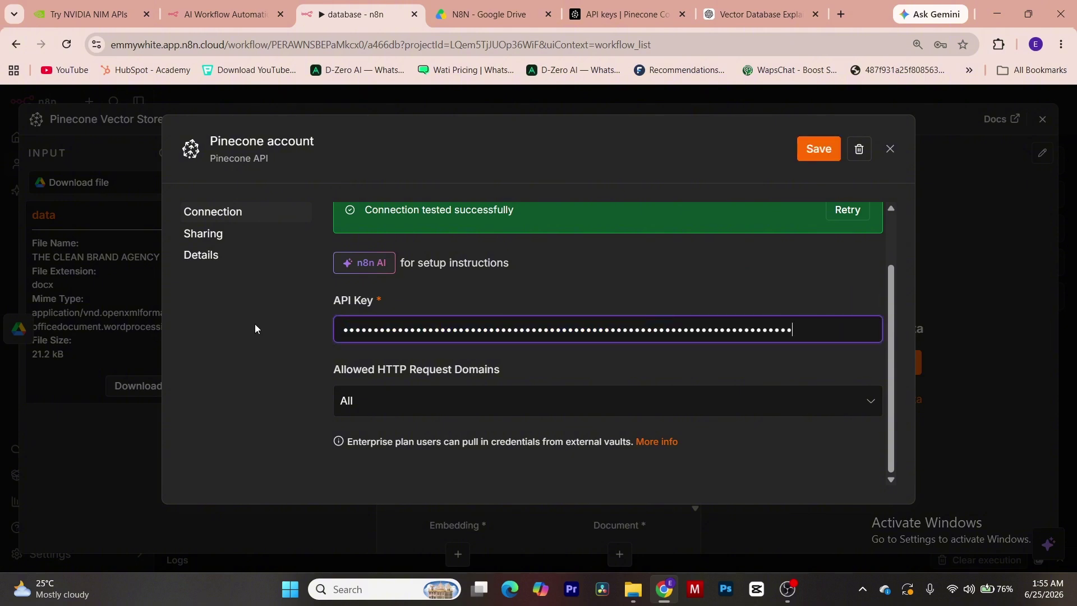
click(818, 149)
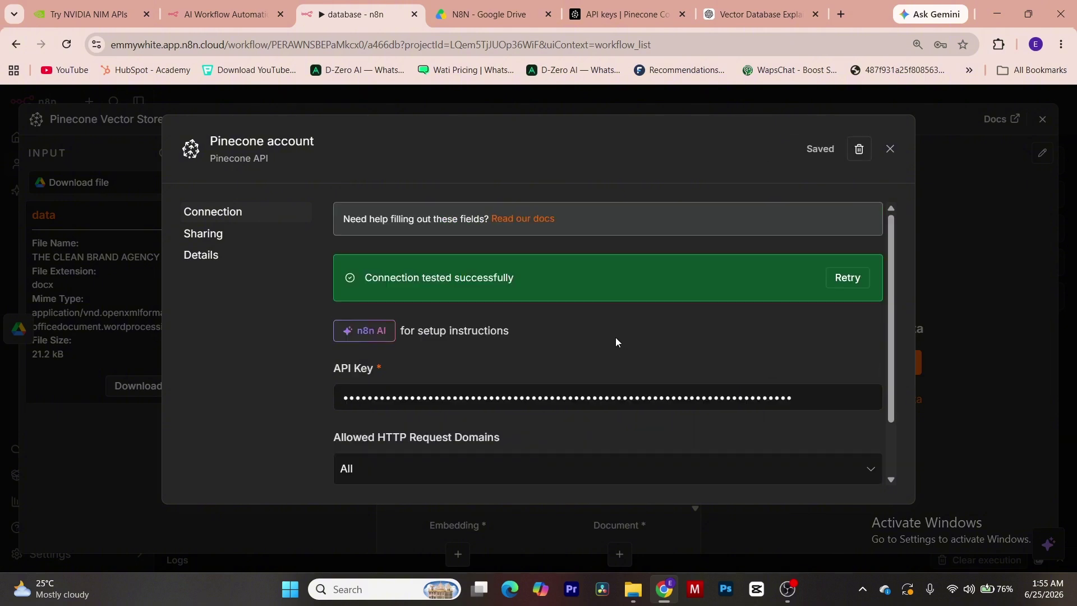
click(890, 149)
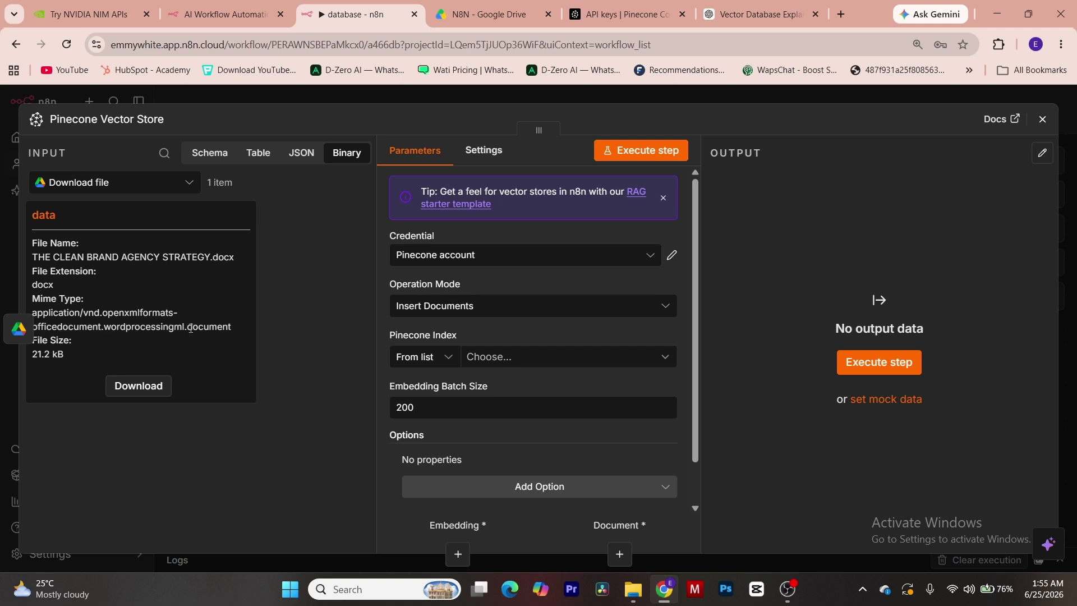
- Select Insert Documents as the Pinecone Vector Store node's operation mode and open its list of Pinecone indexes
click(408, 306)
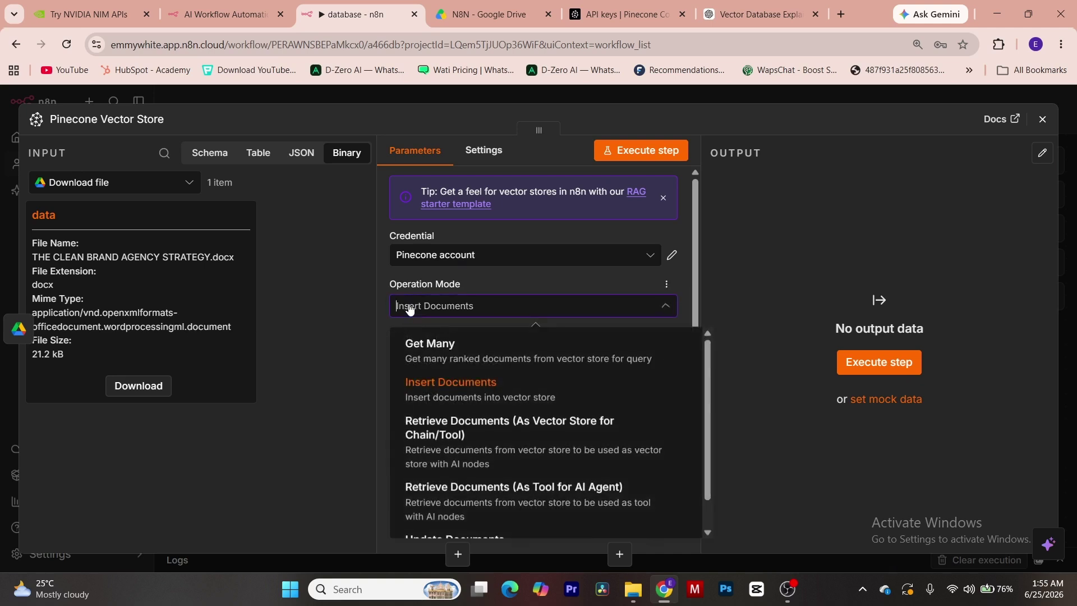
click(422, 395)
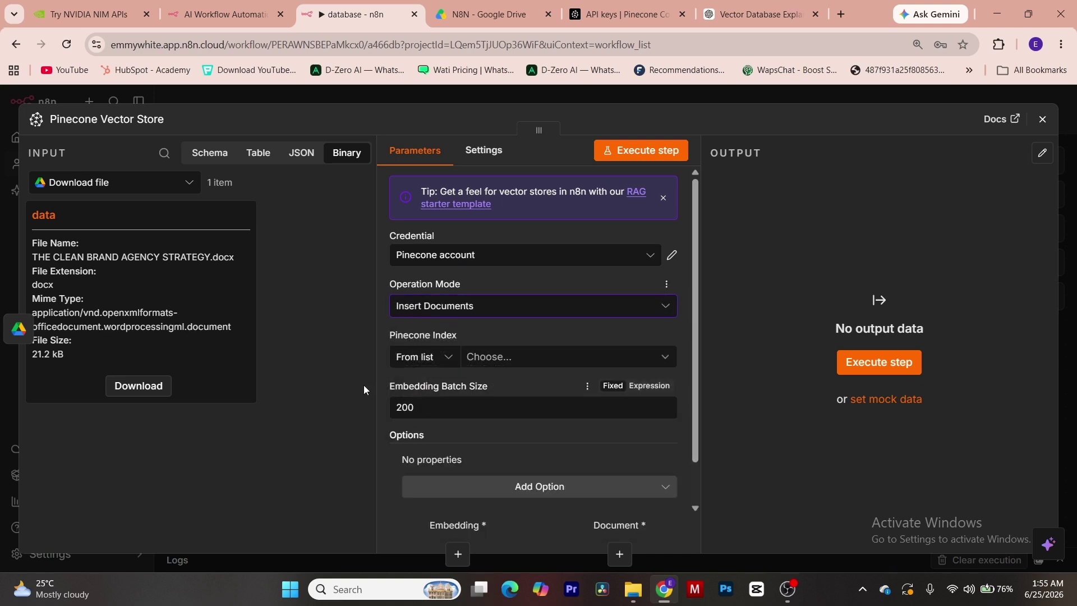
click(489, 355)
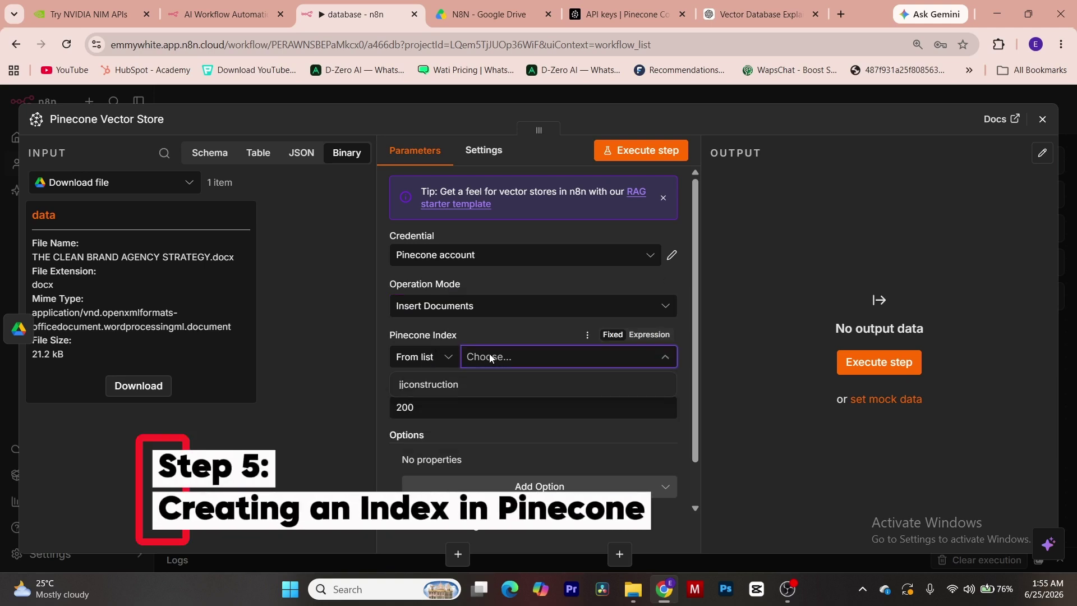
- Return to the Pinecone console, dismiss the generated key dialog and delete the index jjconstruction, confirming with its name
click(622, 14)
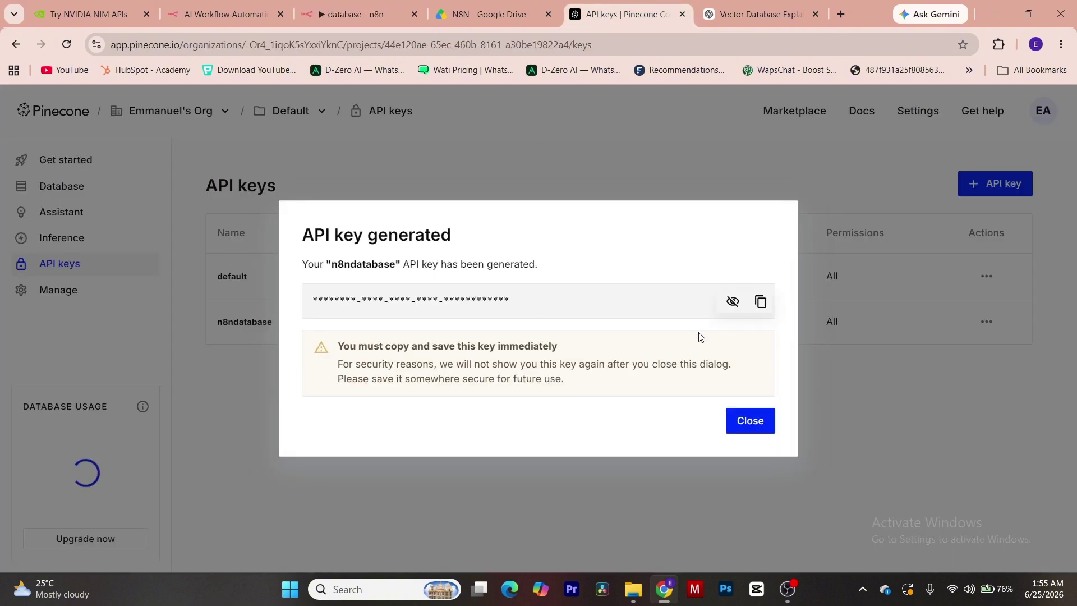
click(750, 420)
click(62, 186)
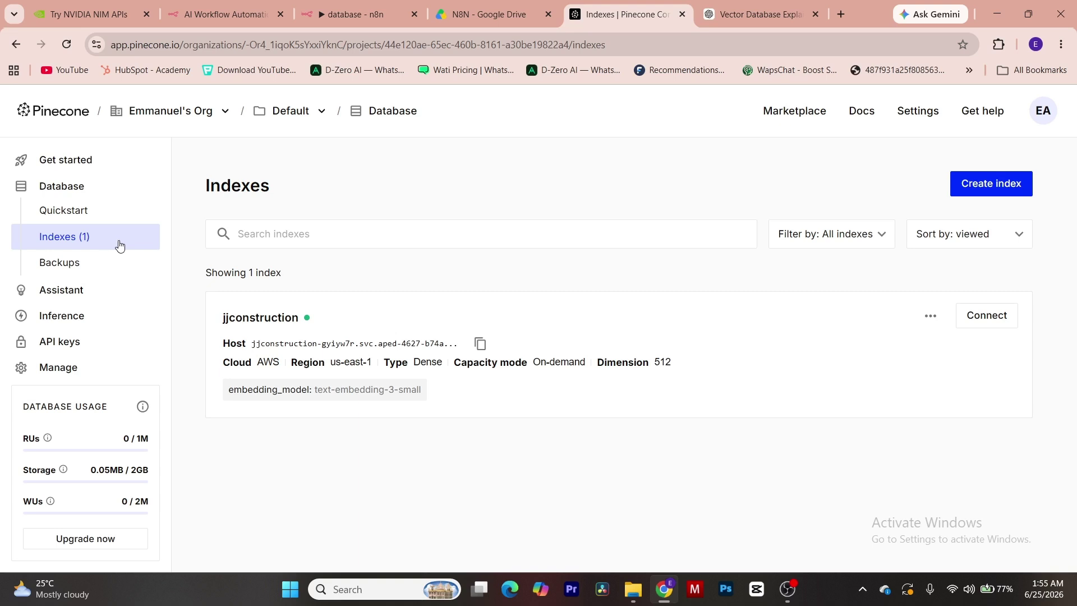
click(926, 317)
click(876, 372)
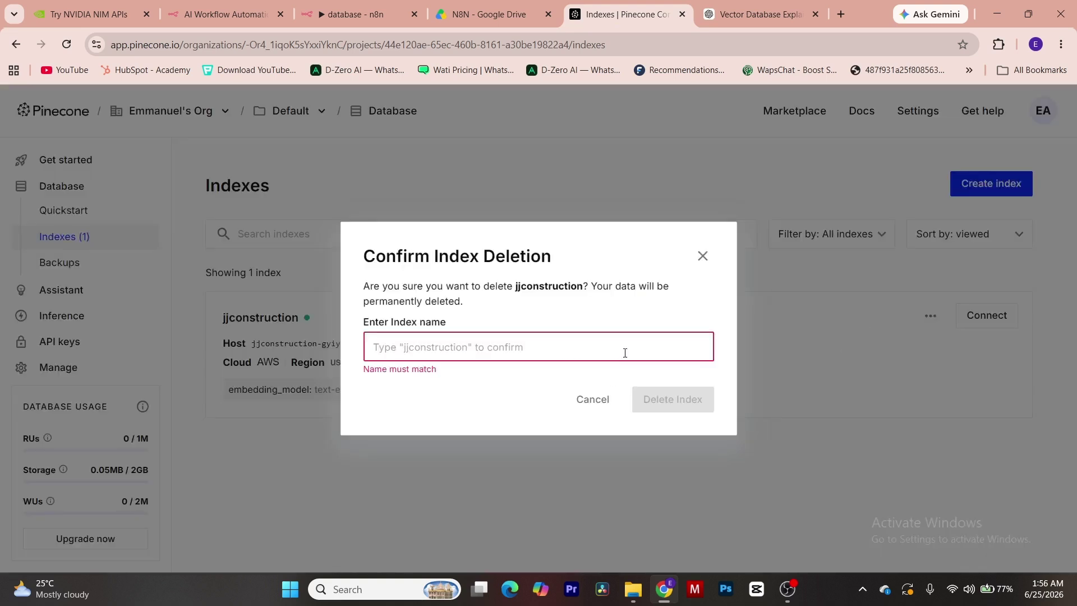
text(jjconstruction)
key(Return)
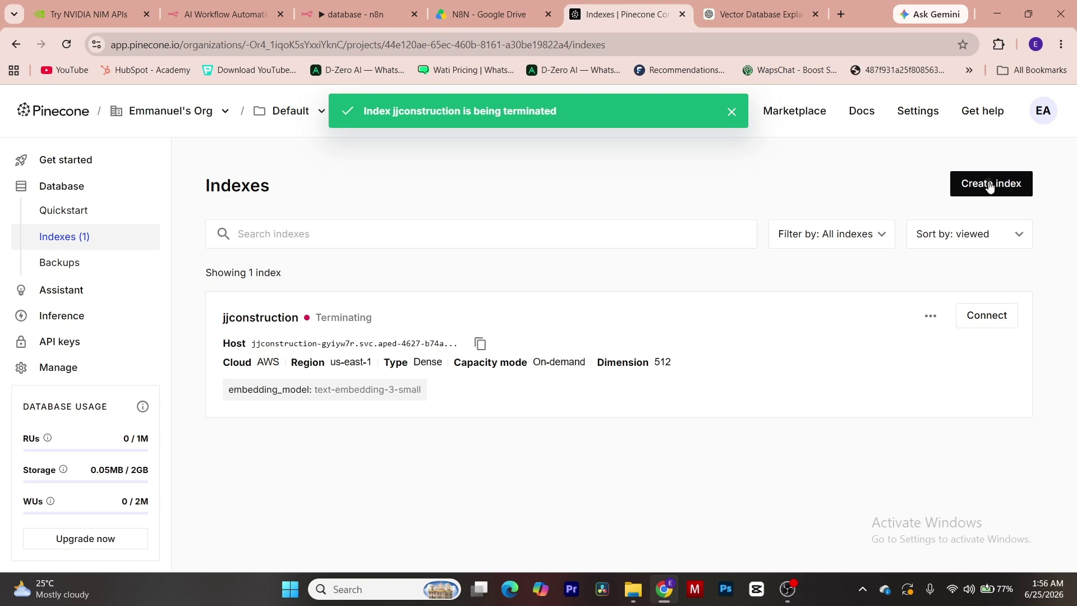
- Start a new Pinecone index named n8ndatabase and look through the available embedding model configurations
click(978, 187)
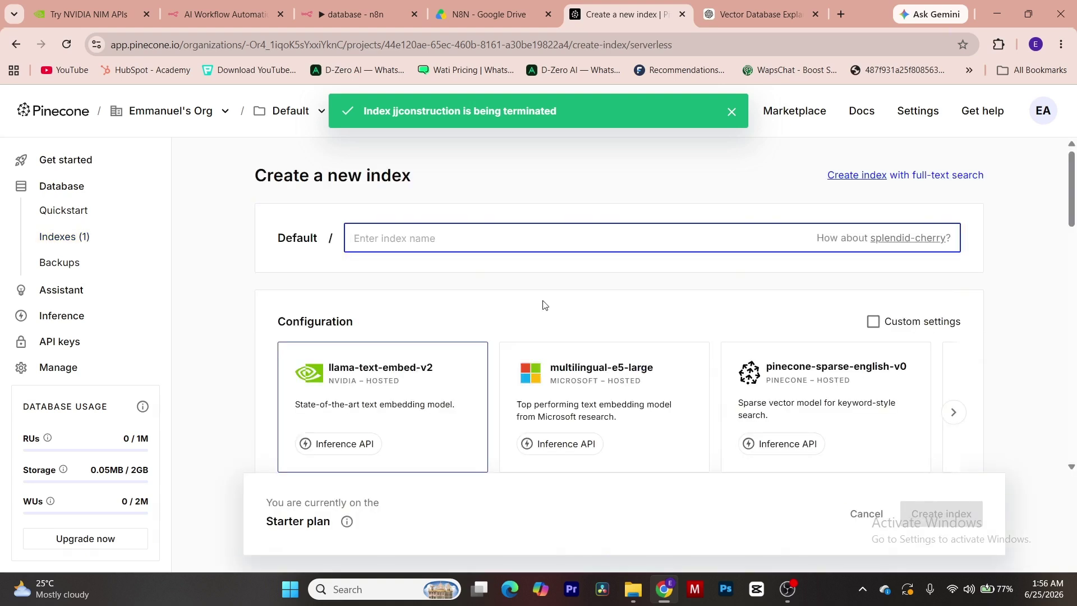
scroll(544, 305, down, 1)
scroll(547, 309, up, 1)
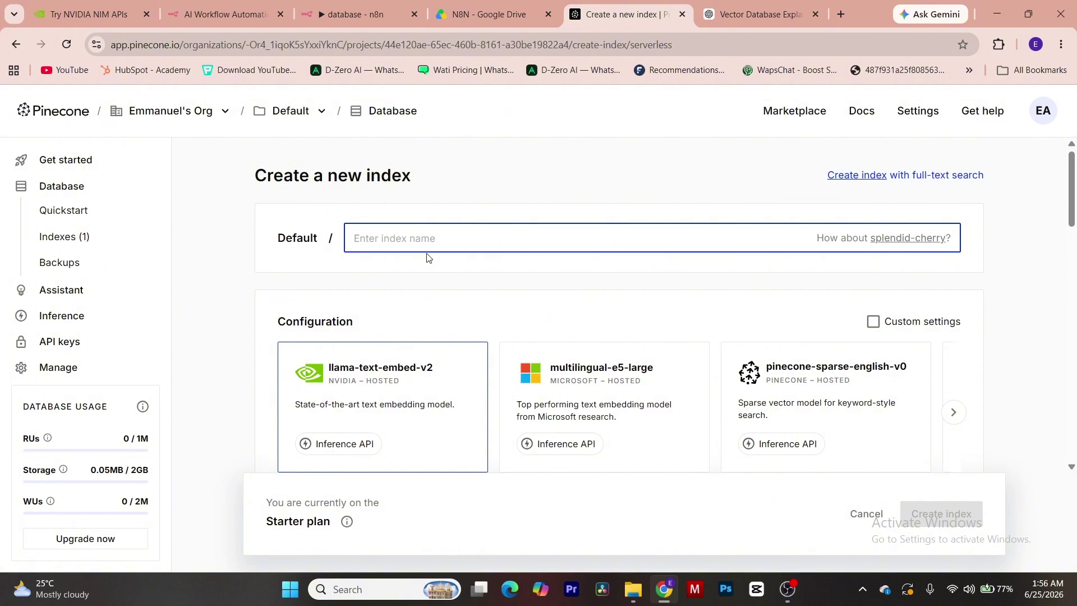
text(n8n)
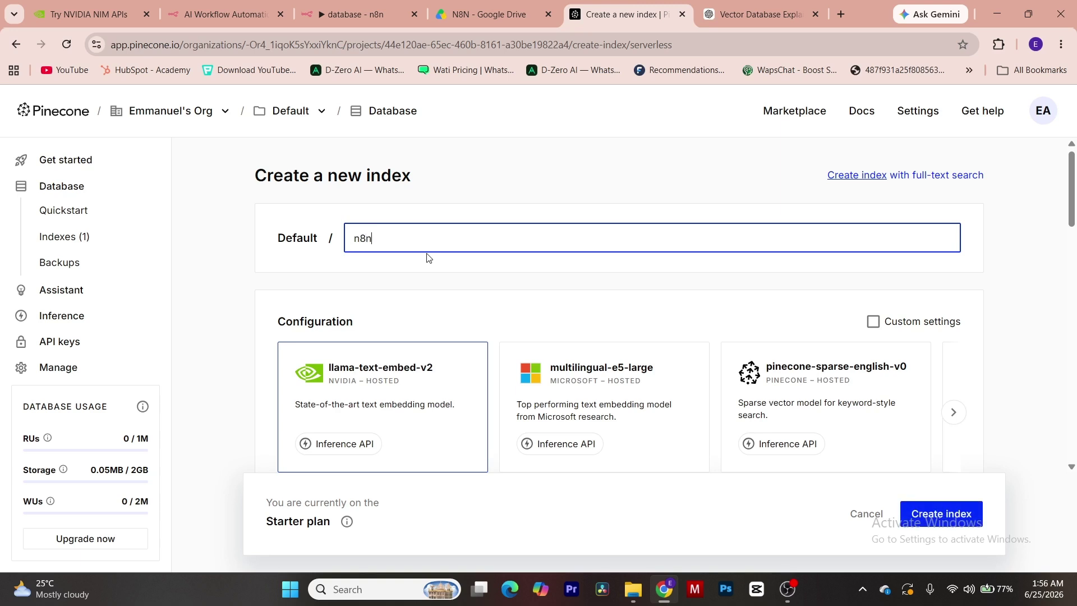
text(database)
scroll(555, 317, down, 1)
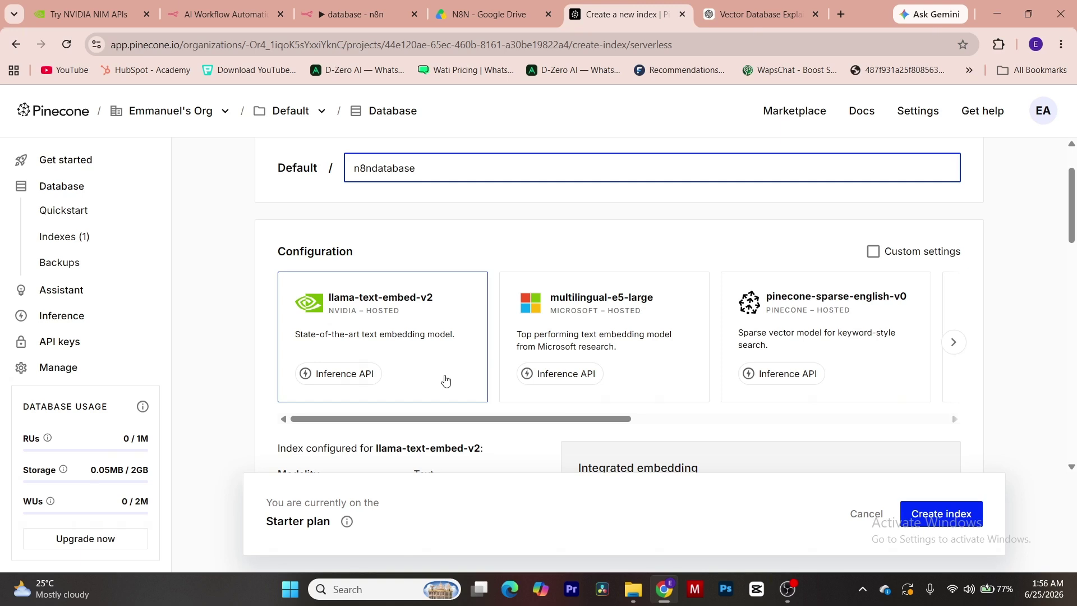
drag(530, 419, 824, 439)
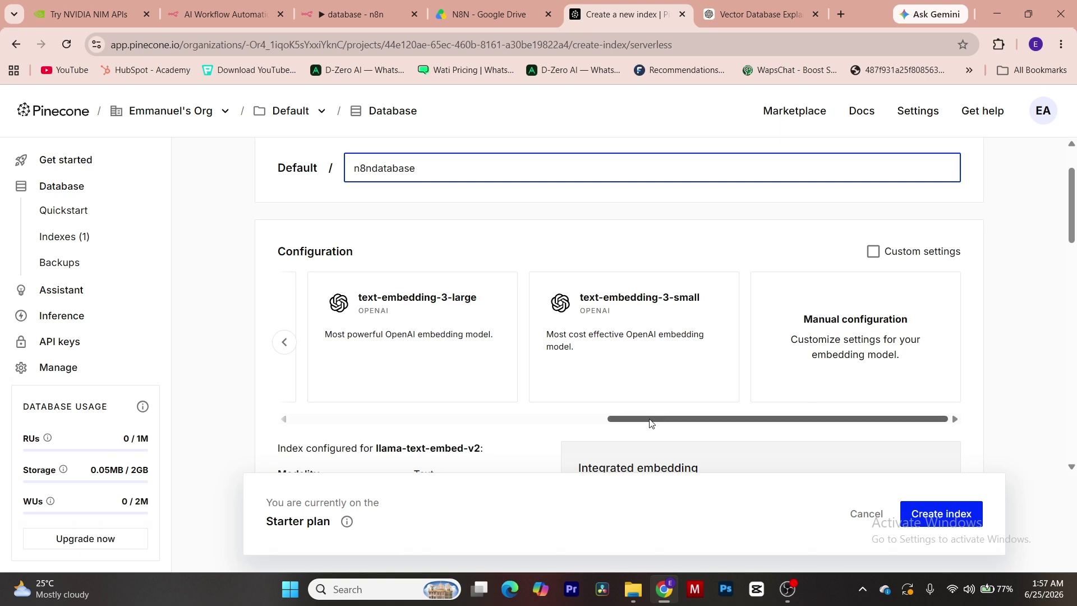
drag(642, 419, 328, 418)
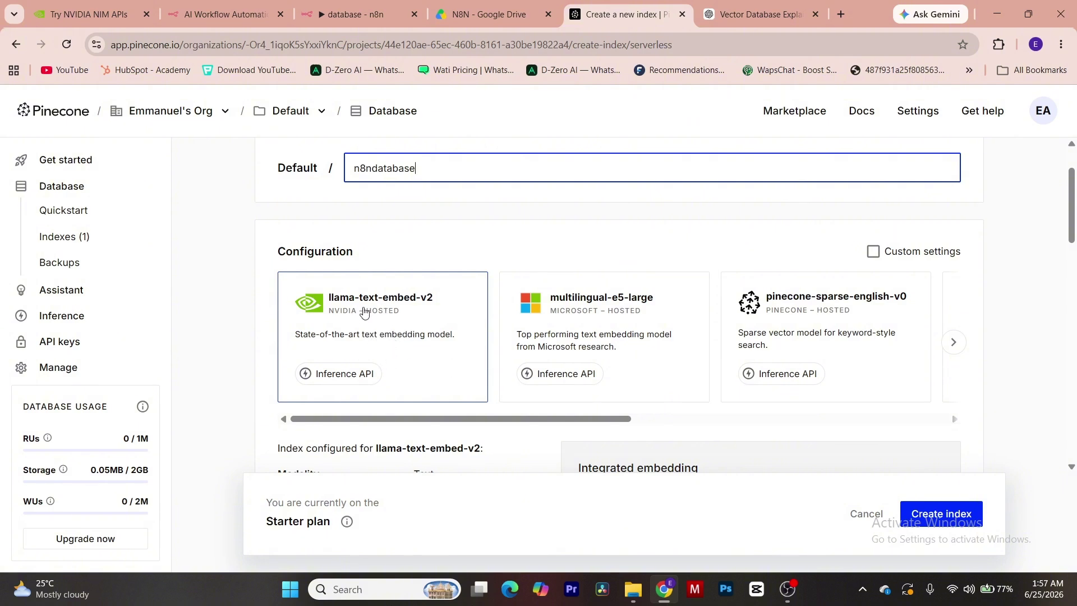
- Set the dimension of the llama-text-embed-v2 index configuration to 2048
scroll(367, 314, down, 4)
scroll(379, 314, up, 2)
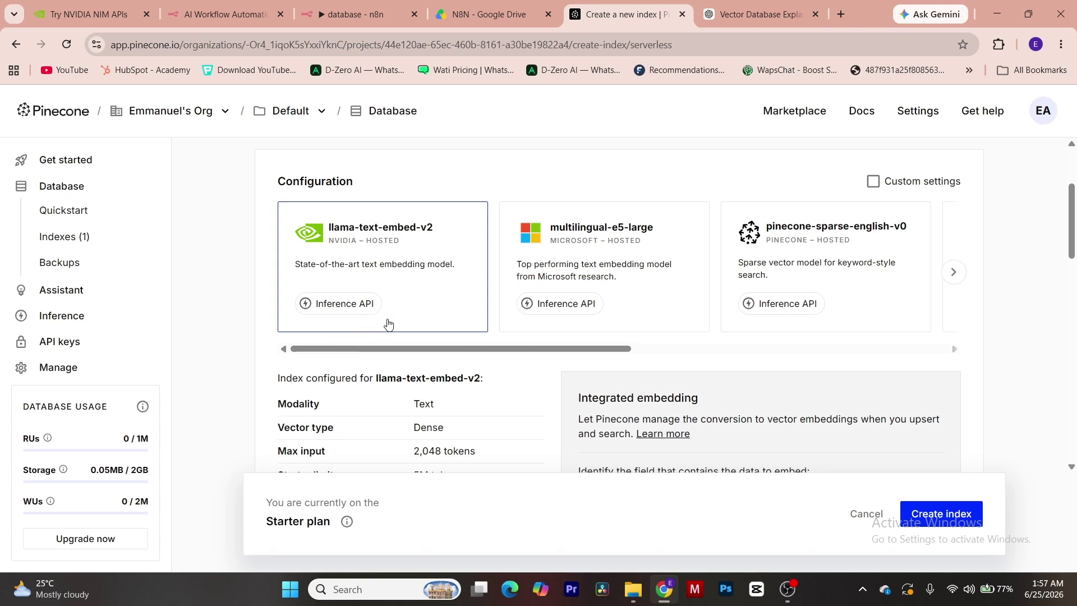
scroll(387, 324, down, 1)
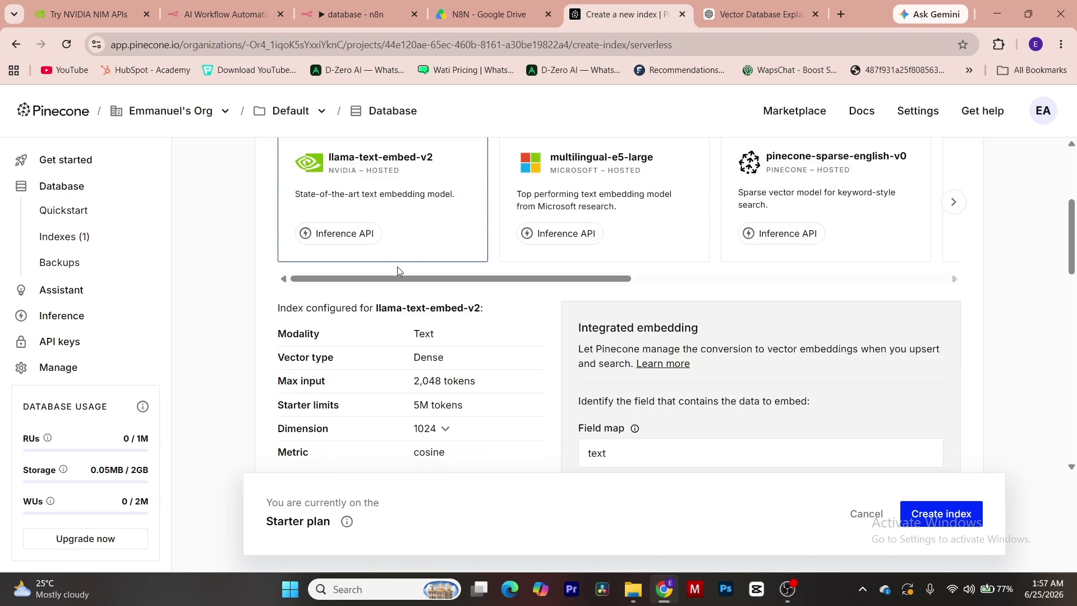
scroll(397, 271, down, 1)
click(441, 361)
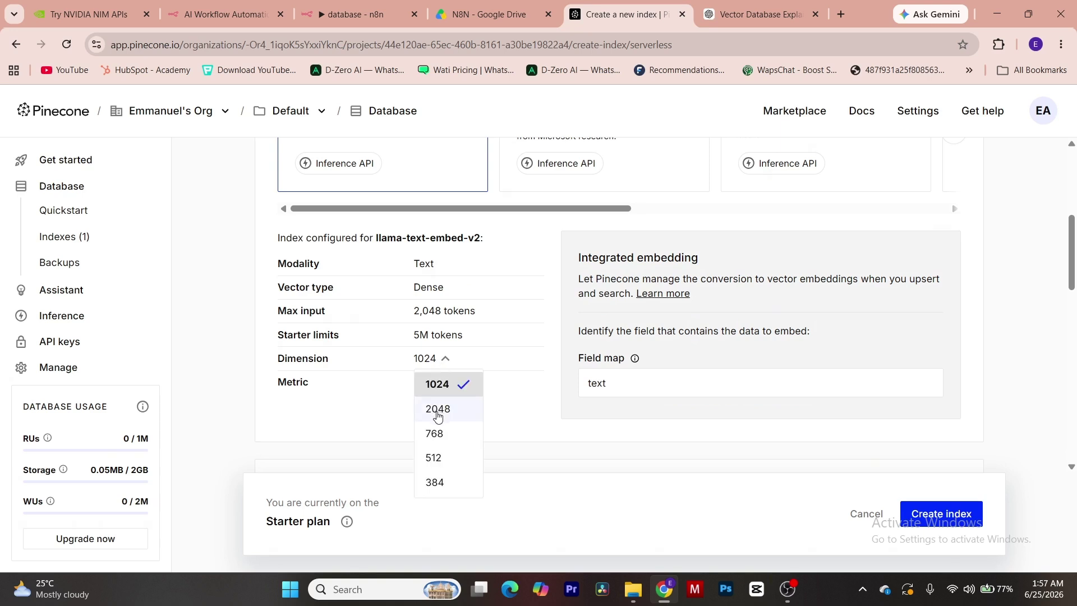
click(439, 414)
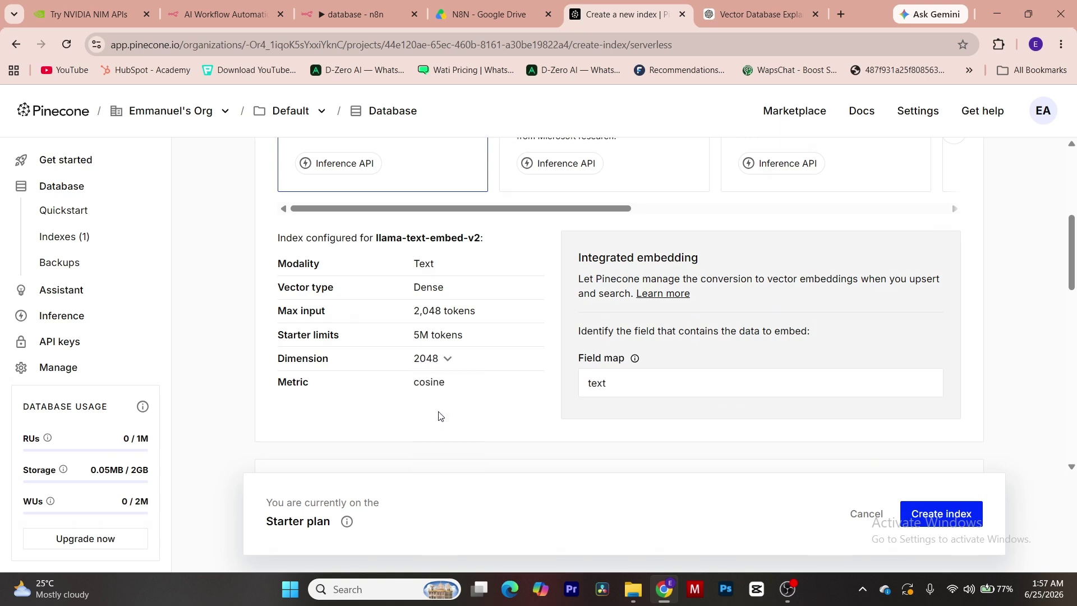
click(442, 359)
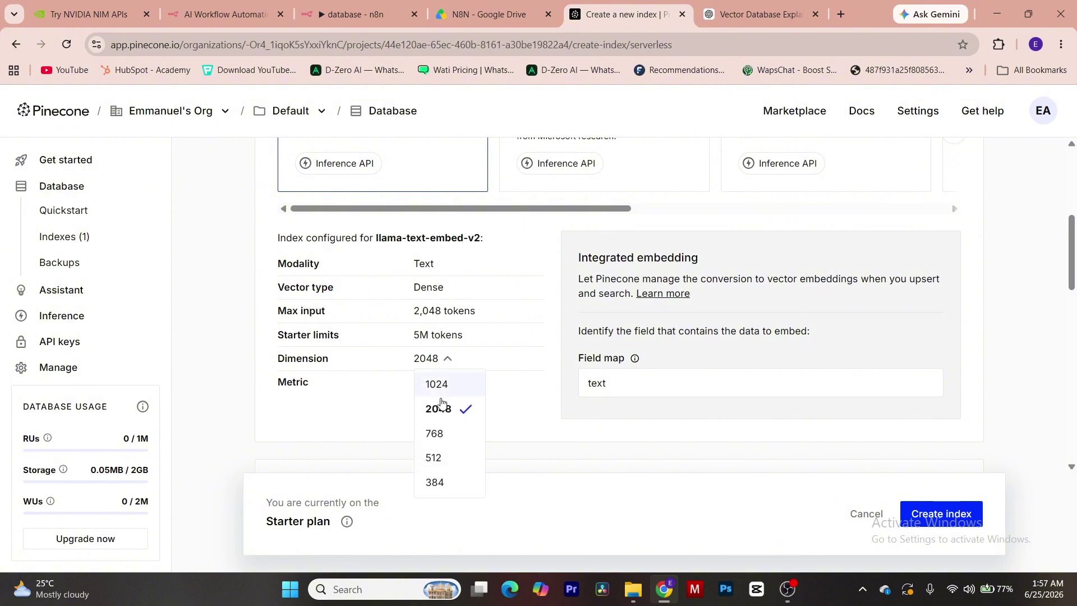
click(442, 411)
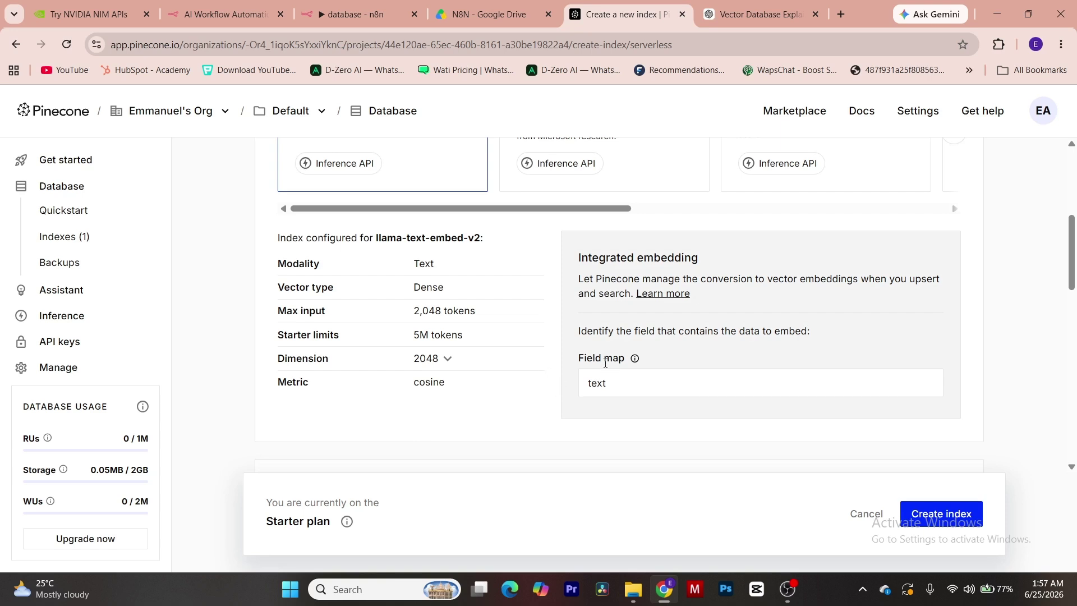
- Create the index with the field map text, AWS as cloud provider and the Virginia us-east-1 region
click(606, 385)
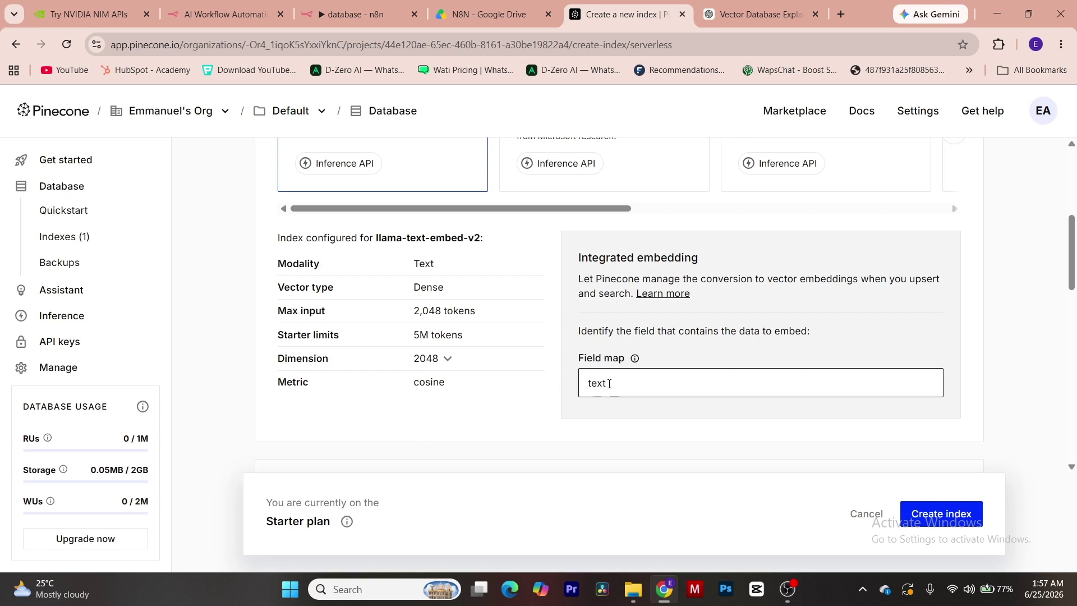
scroll(392, 395, down, 8)
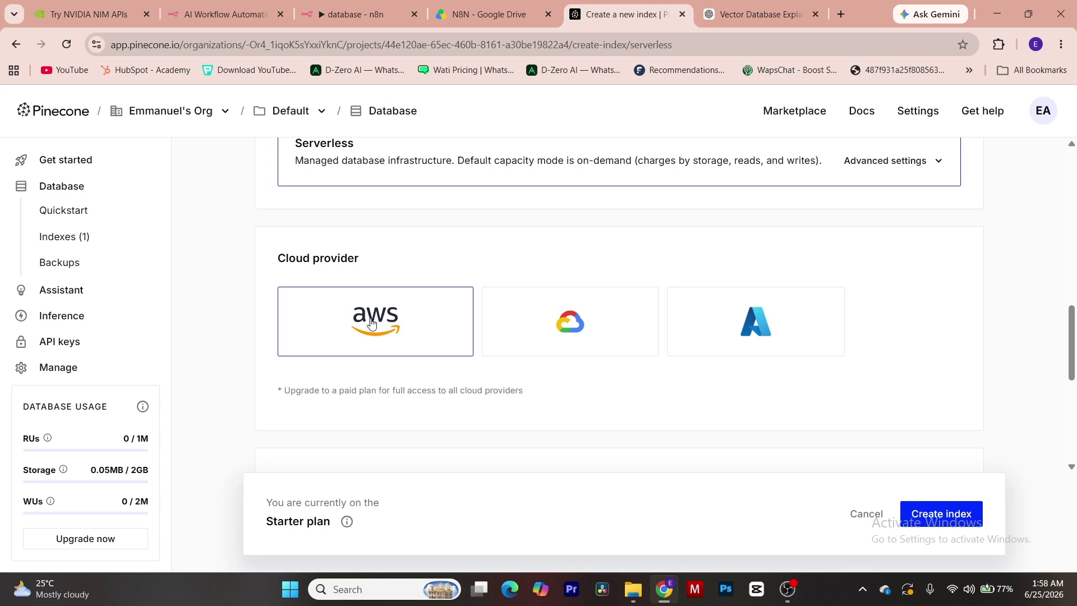
scroll(498, 389, down, 4)
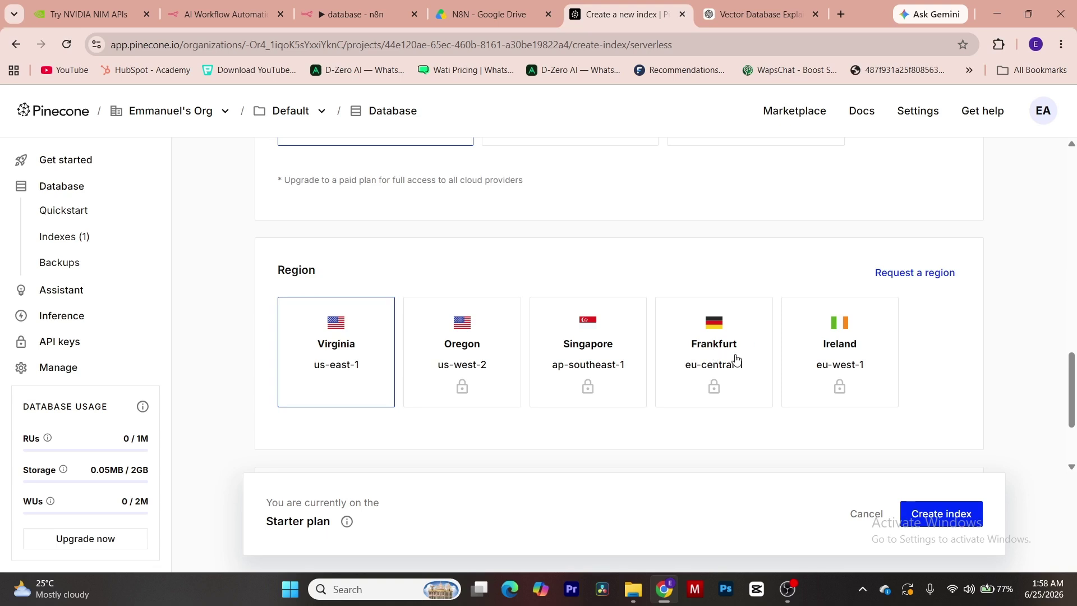
scroll(336, 314, down, 1)
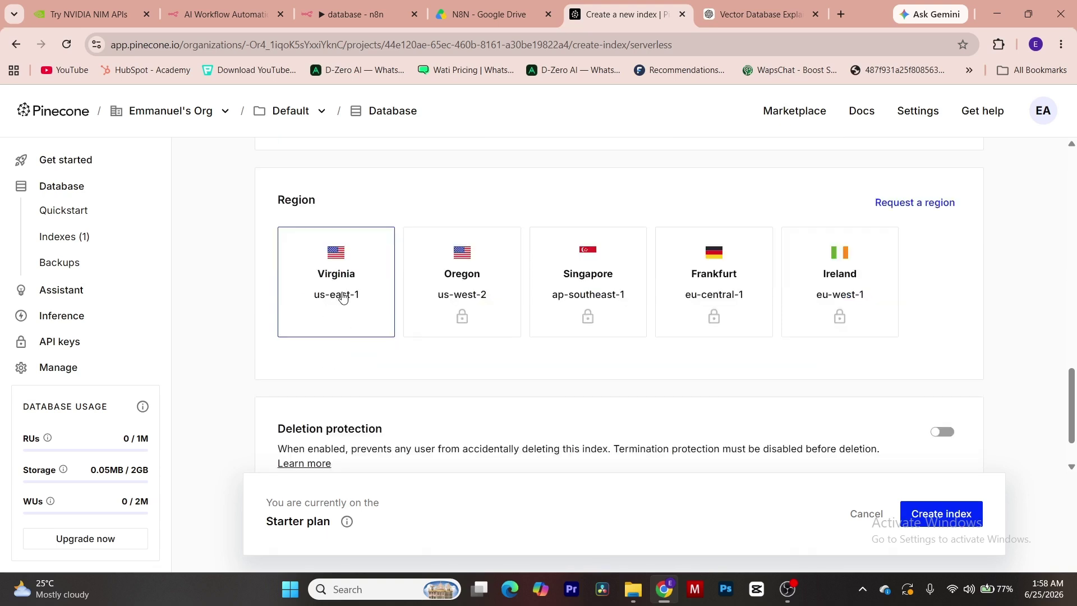
scroll(556, 377, down, 1)
click(960, 506)
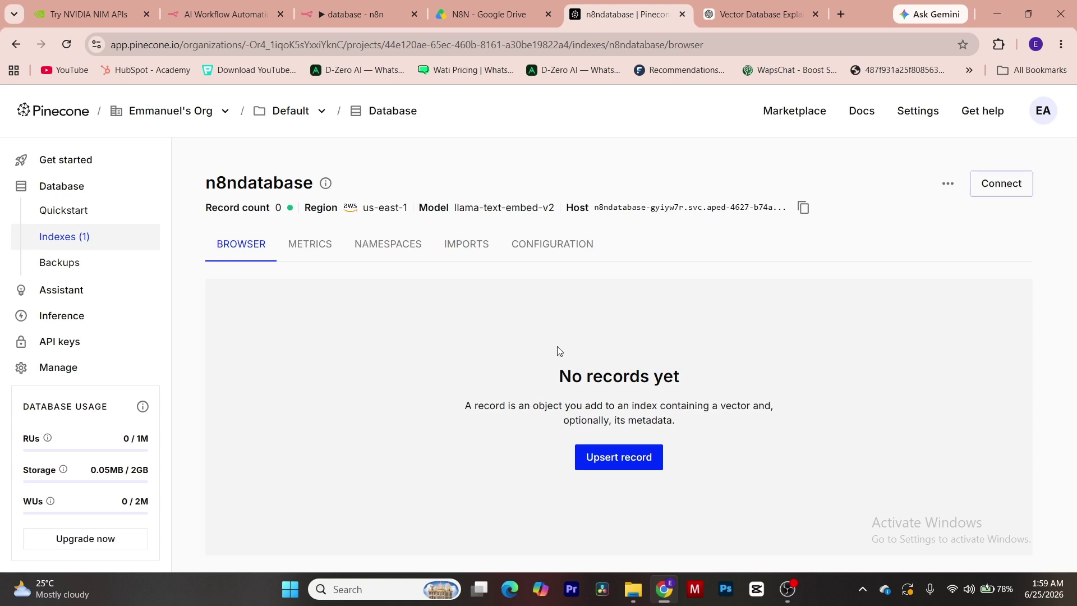
- Switch to the n8n workflow, choose n8ndatabase as the Pinecone index of the Pinecone Vector Store node and close the node
click(351, 8)
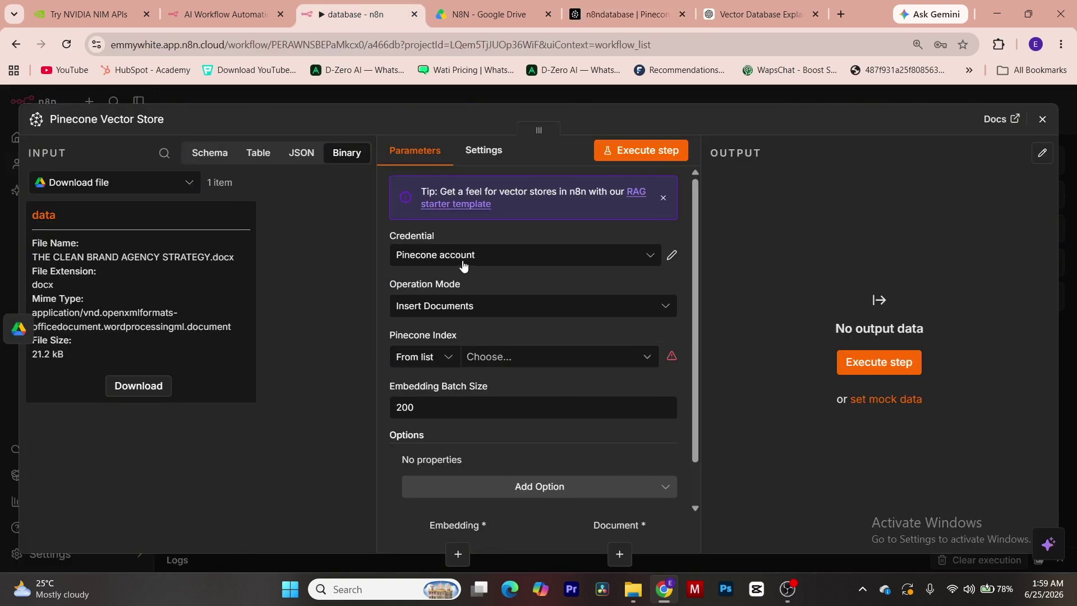
scroll(461, 289, down, 1)
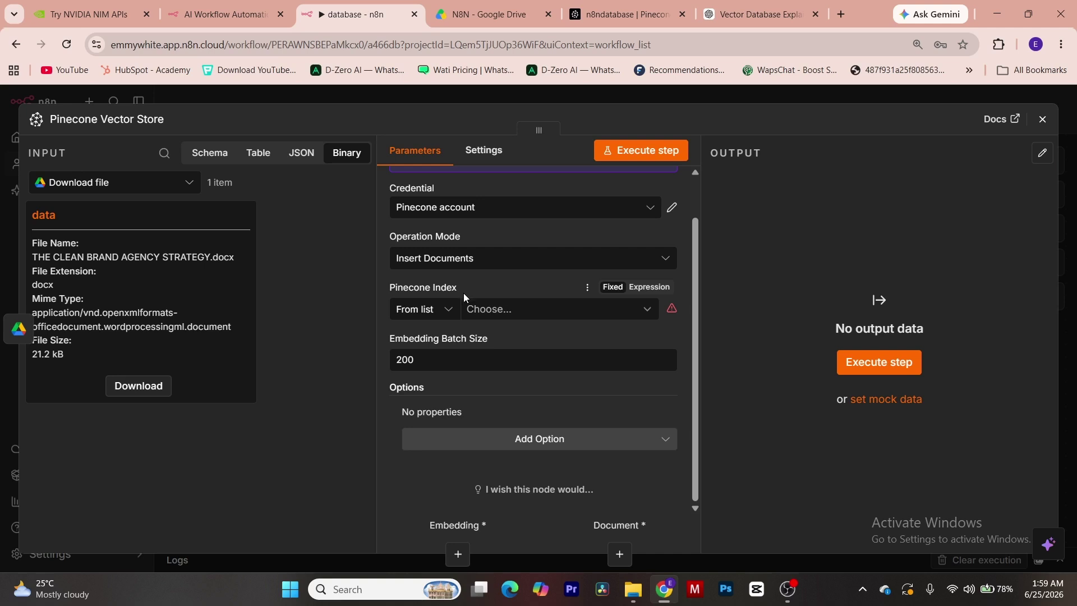
click(490, 312)
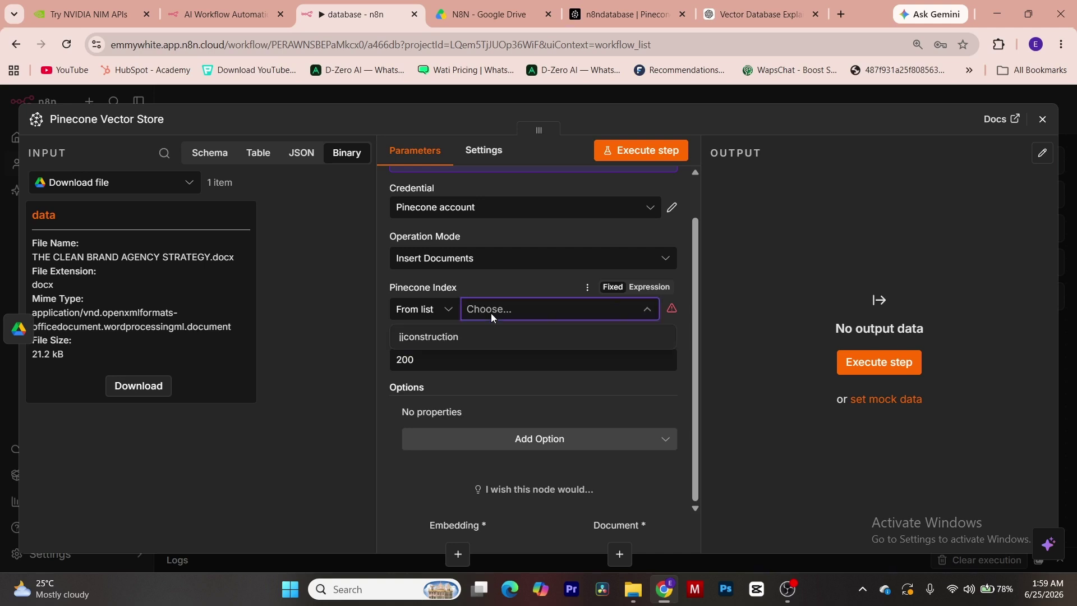
click(530, 309)
click(521, 312)
click(423, 338)
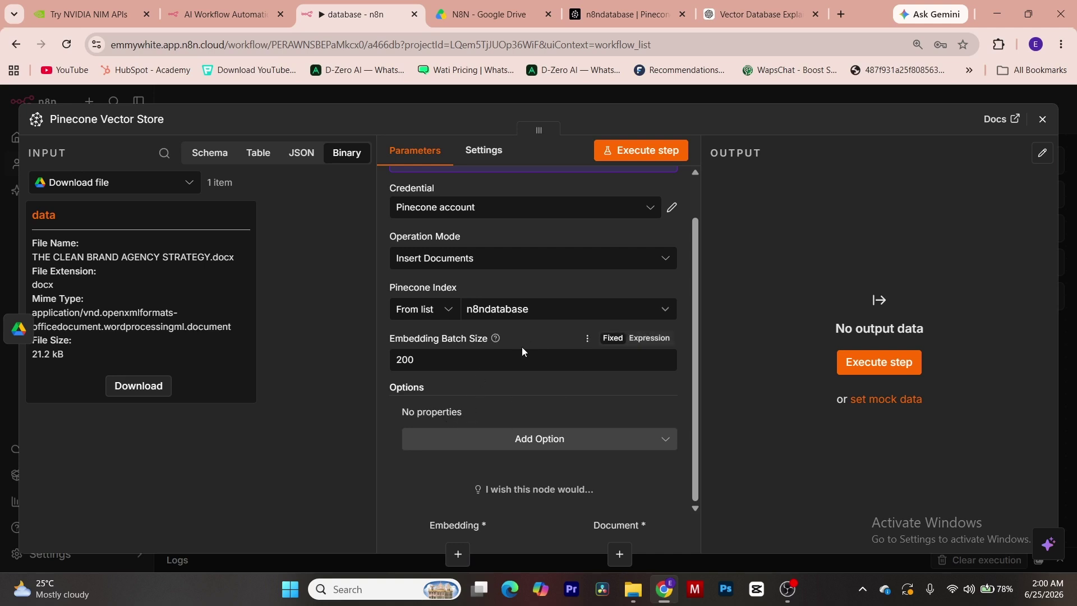
click(1042, 119)
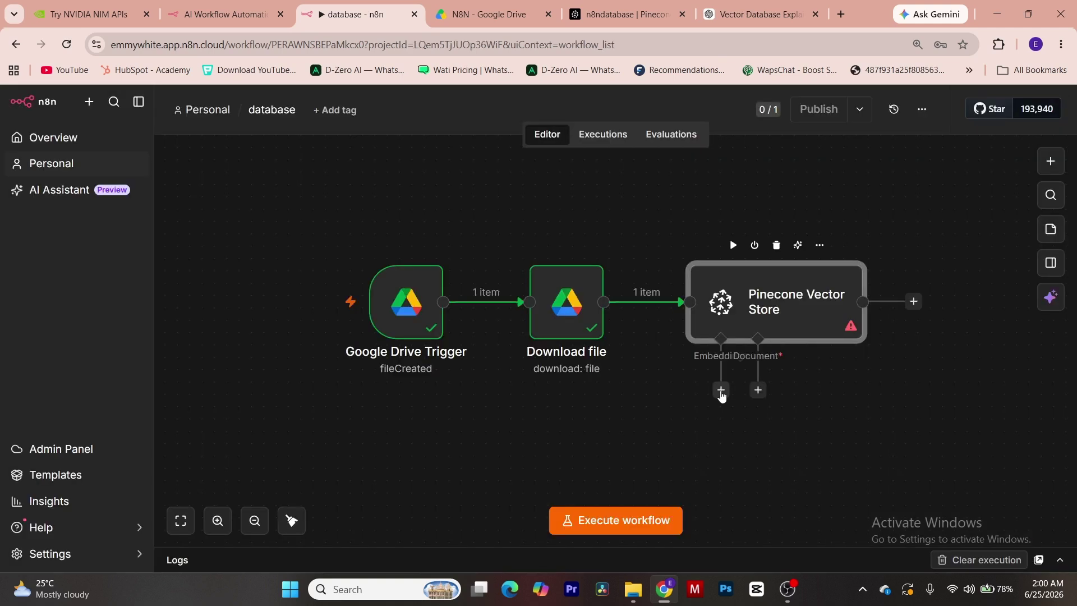
- Add an NVIDIA Nemotron Embeddings node as the embedding model of the Pinecone Vector Store
click(721, 393)
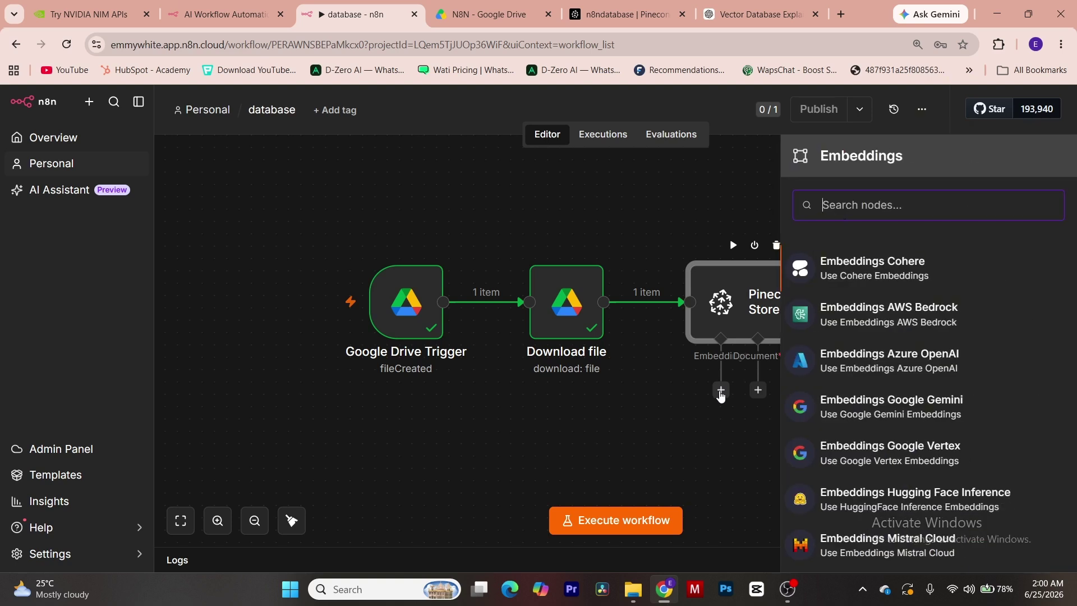
scroll(837, 419, down, 6)
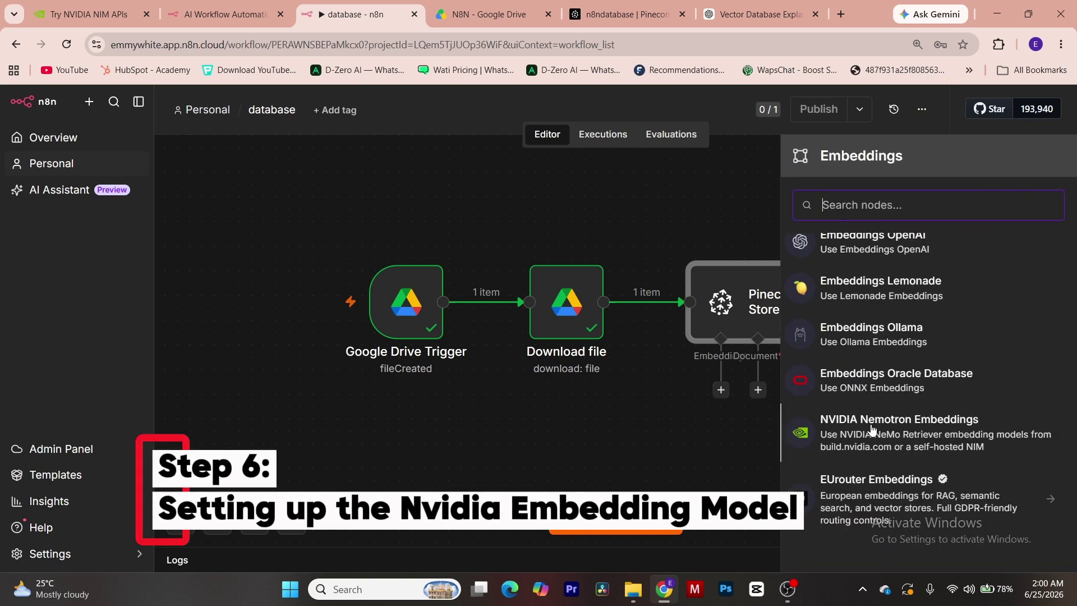
click(837, 439)
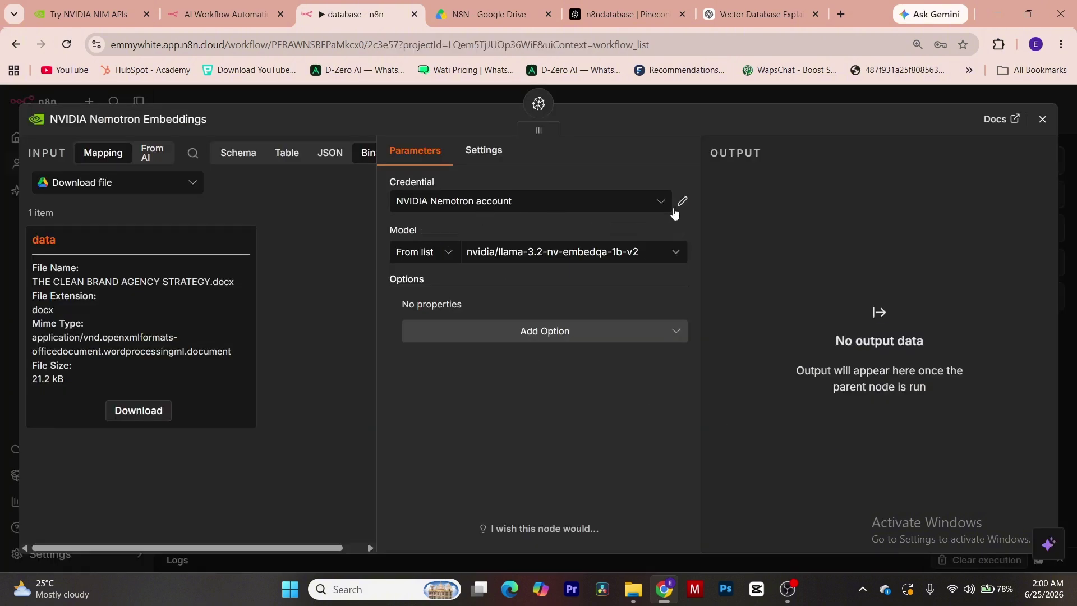
- Open the NVIDIA Nemotron account credential and read the prerequisites in its n8n documentation
click(681, 202)
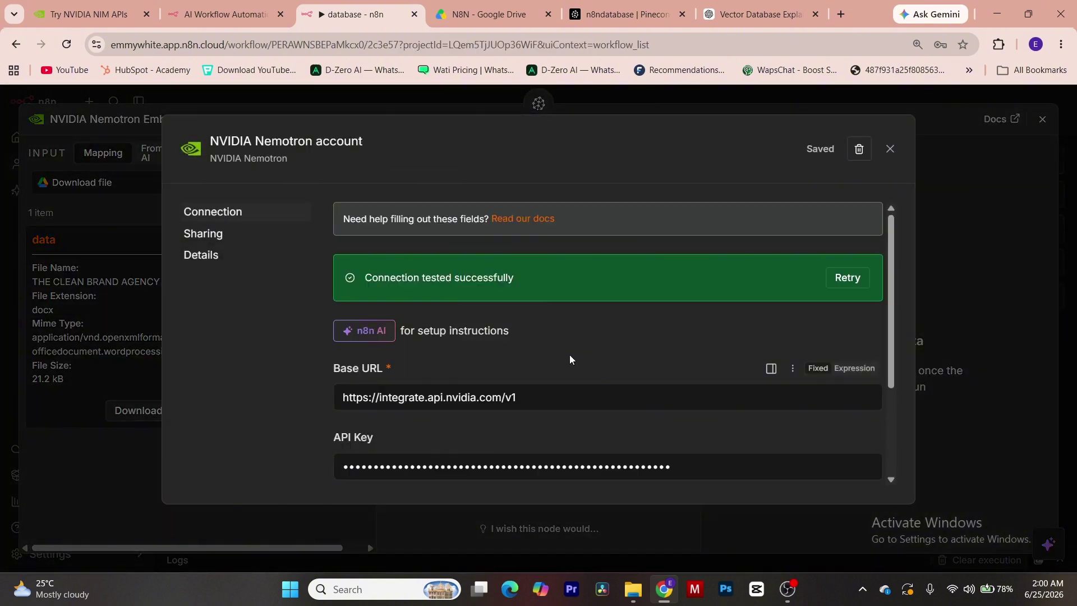
scroll(561, 359, down, 2)
scroll(549, 351, up, 2)
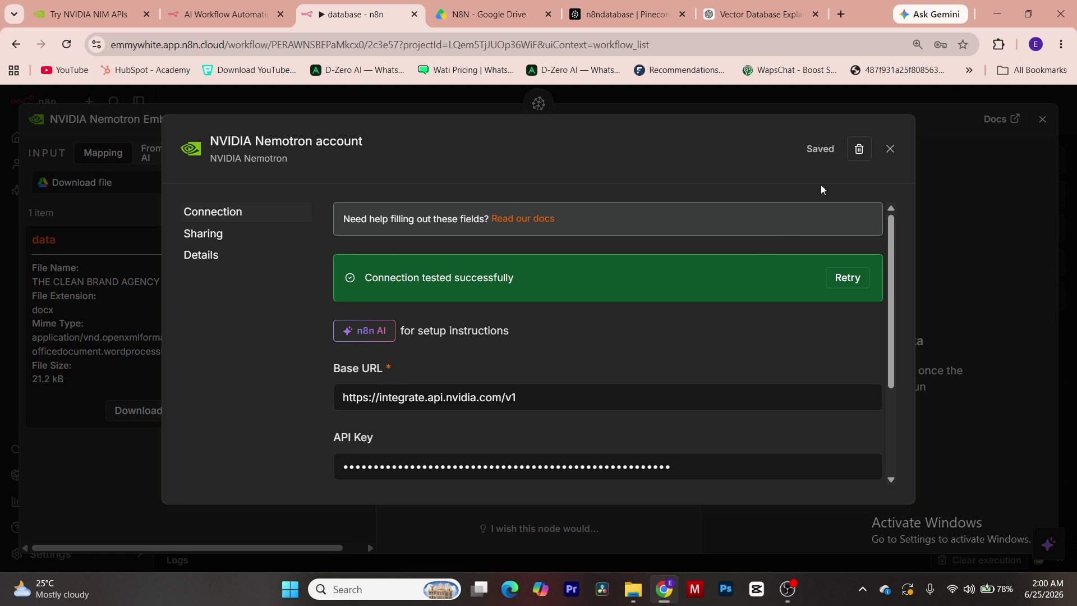
click(532, 219)
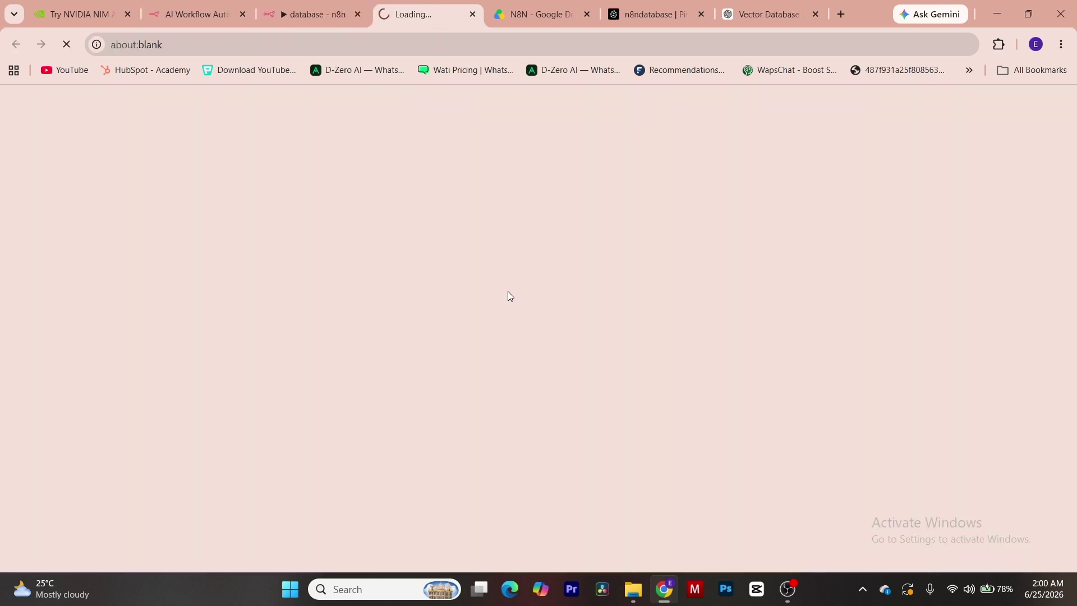
scroll(482, 315, down, 3)
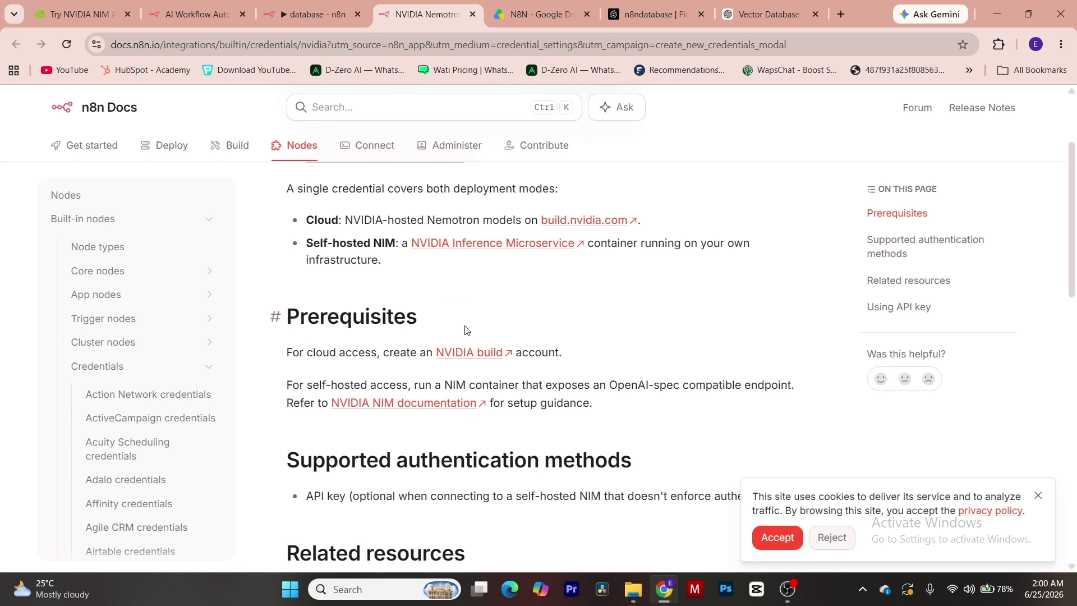
scroll(465, 330, down, 4)
scroll(467, 330, up, 3)
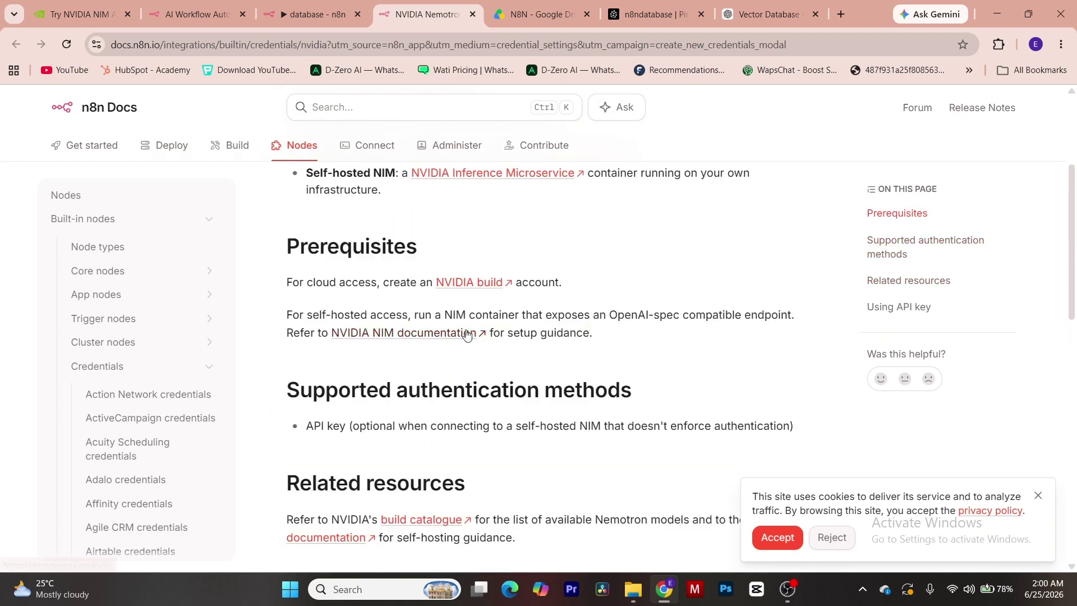
- Follow the documentation's NVIDIA build link and open the account's API Keys page
click(458, 285)
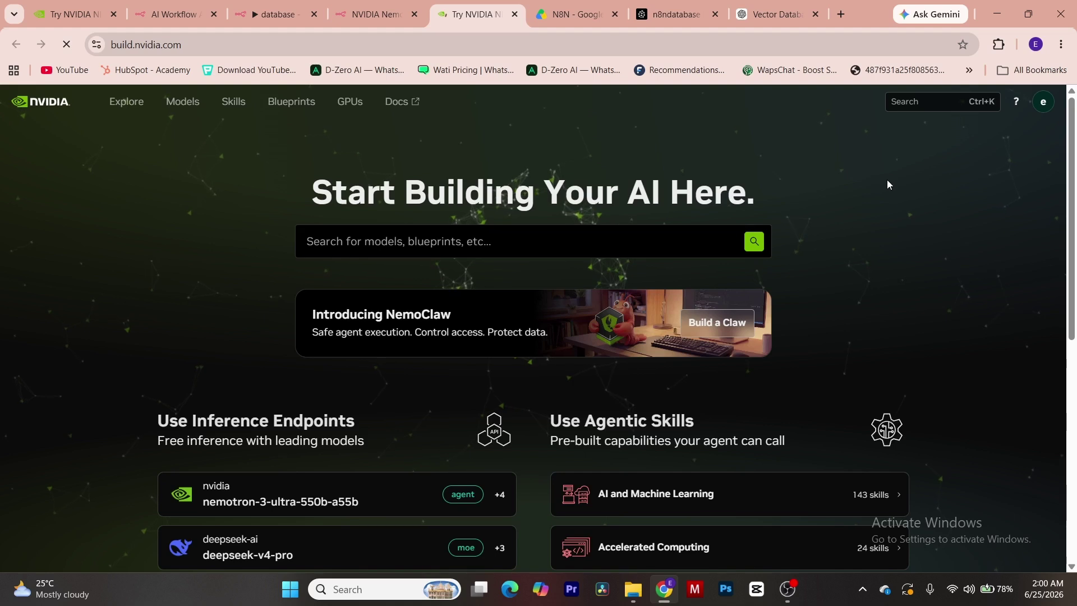
click(1044, 112)
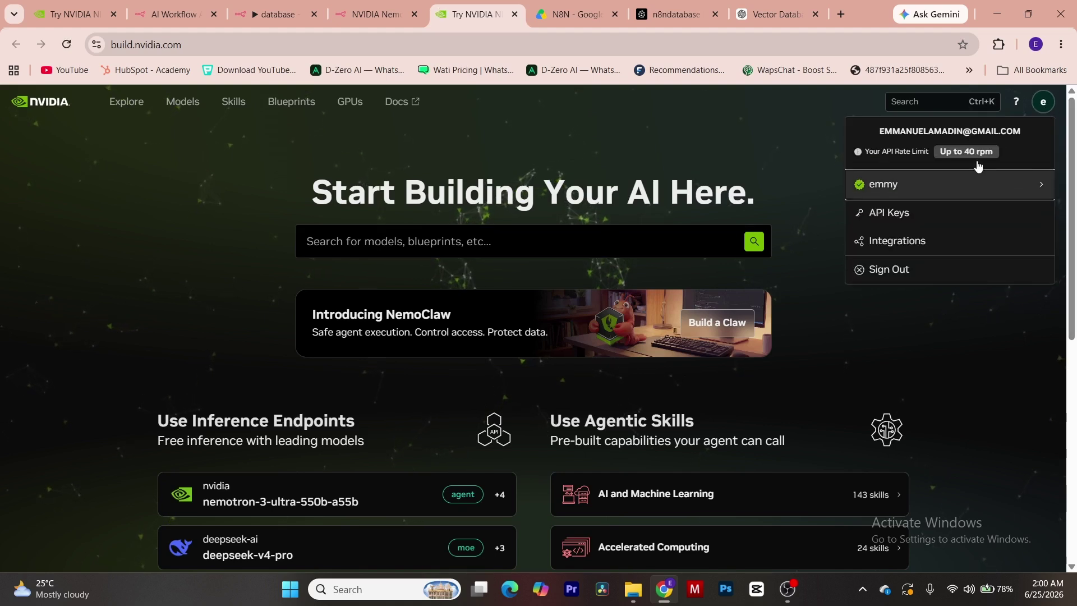
mouse_move(938, 177)
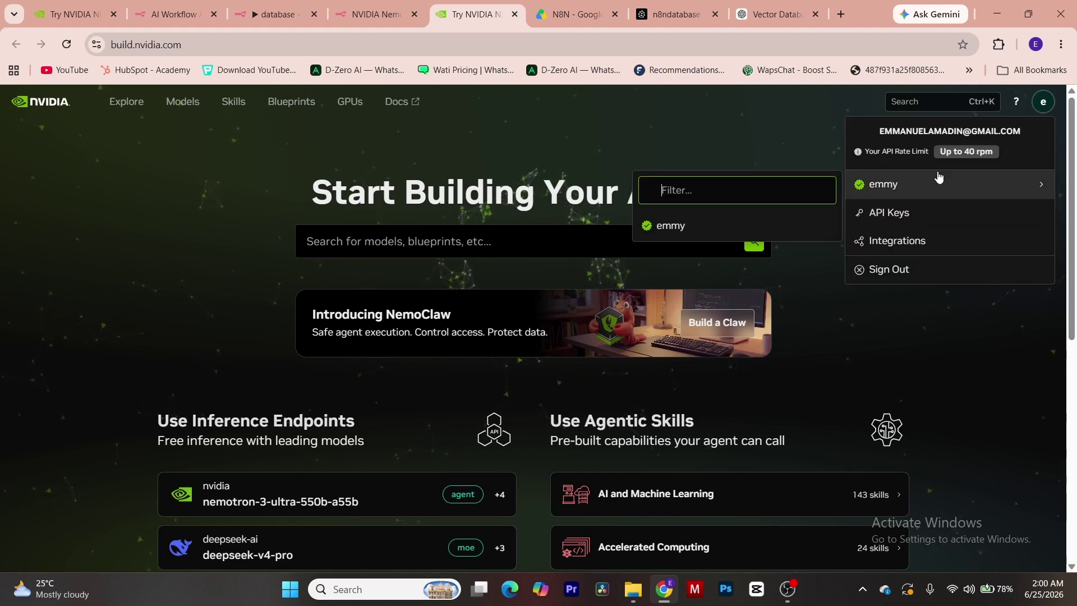
click(904, 225)
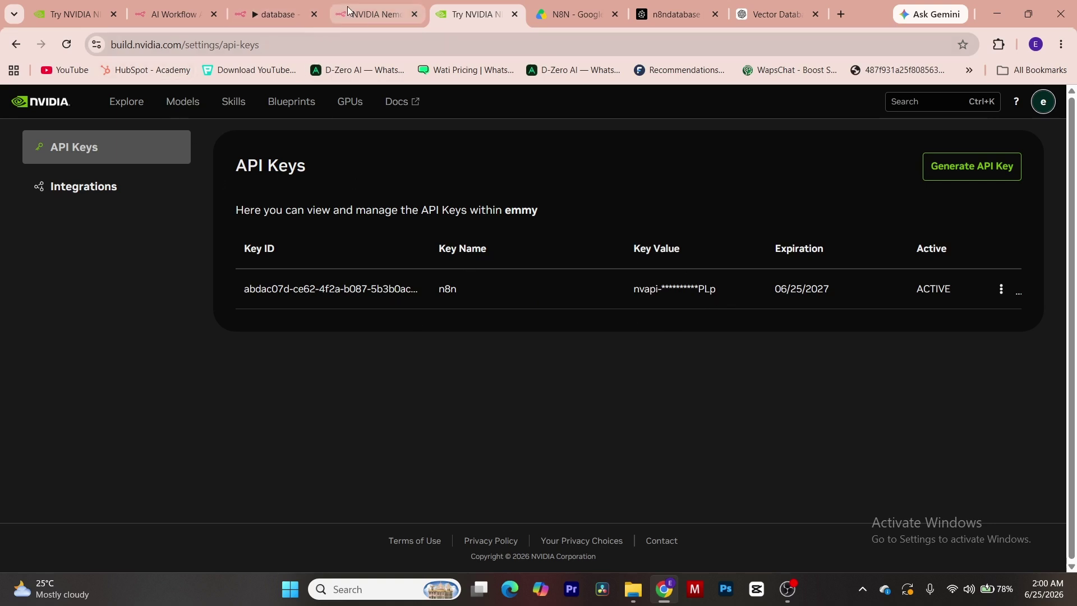
- Close the n8n documentation page, review the NVIDIA credential's connection fields in the workflow and close the credential
click(376, 14)
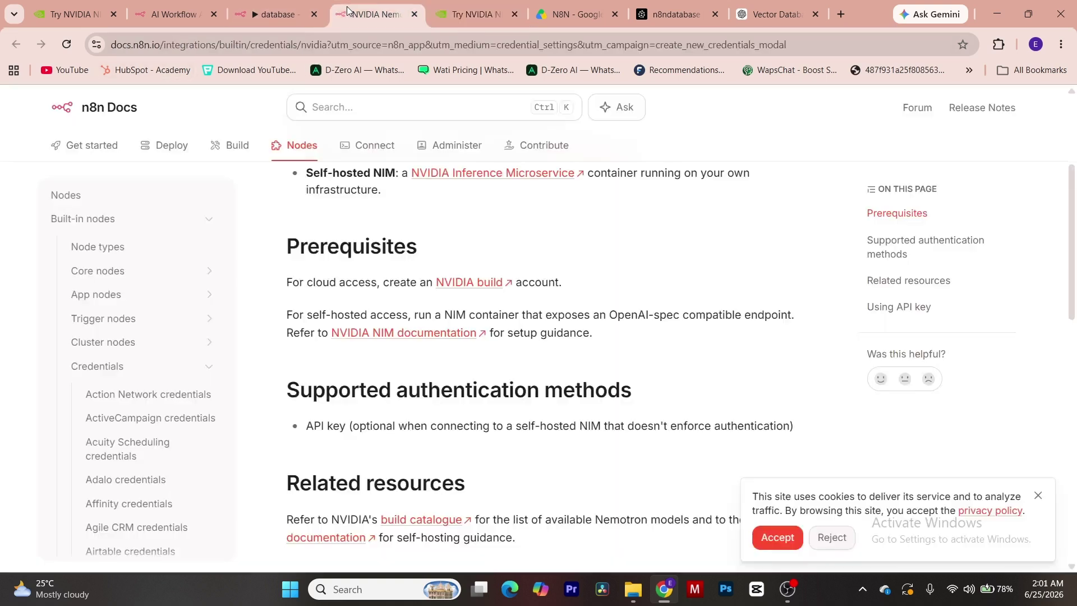
click(414, 14)
scroll(532, 414, down, 3)
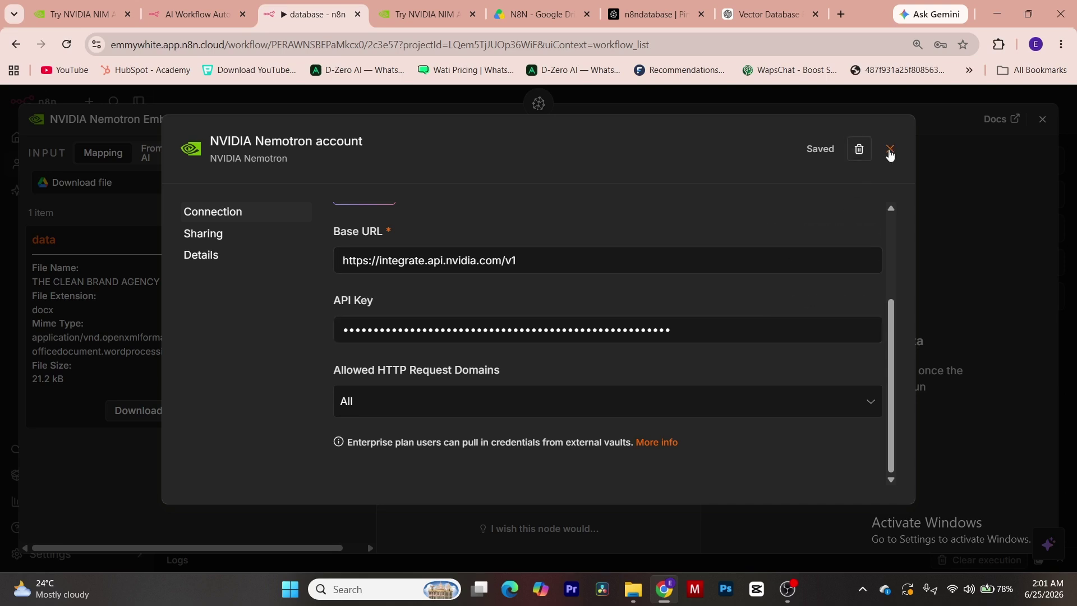
click(890, 151)
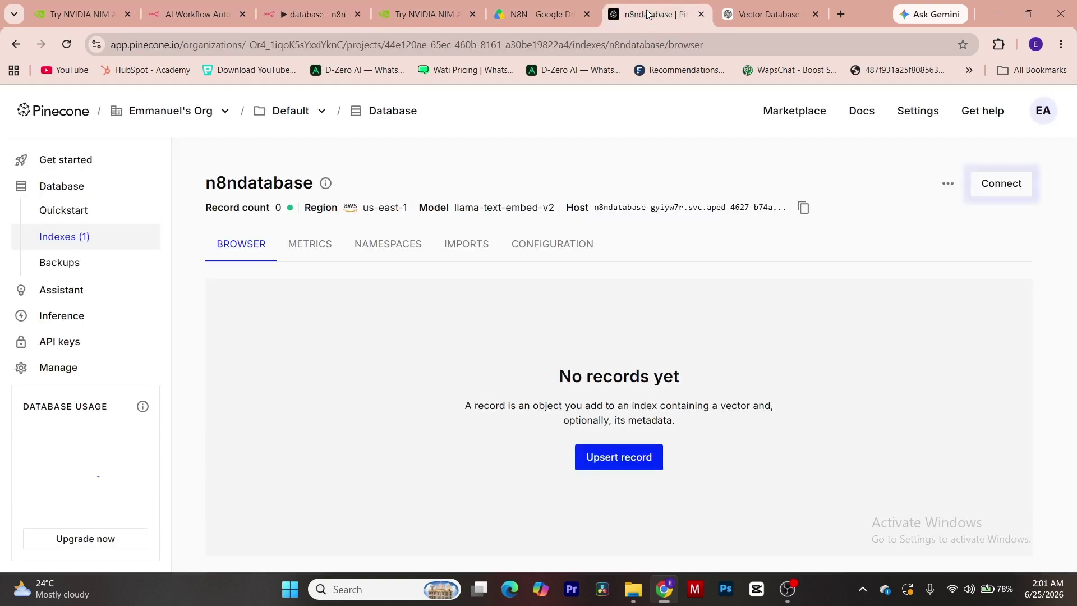
- Set the Nemotron embedding model to nvidia/llama-nemotron-embed-1b-v2, compare it with the Pinecone index's model, and move the embeddings node away from the document connector
click(650, 14)
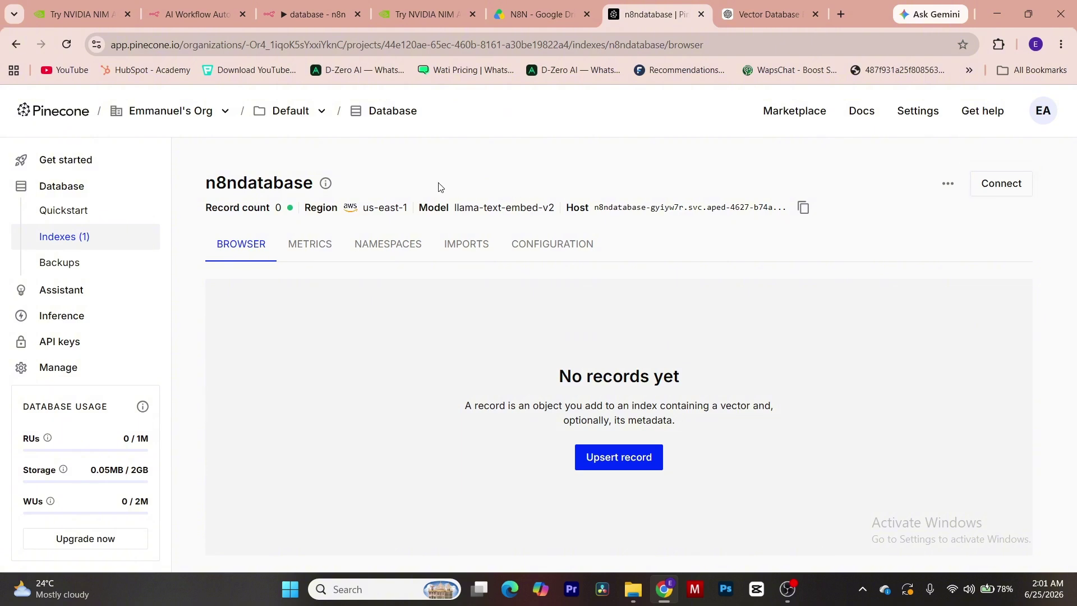
click(295, 15)
click(562, 255)
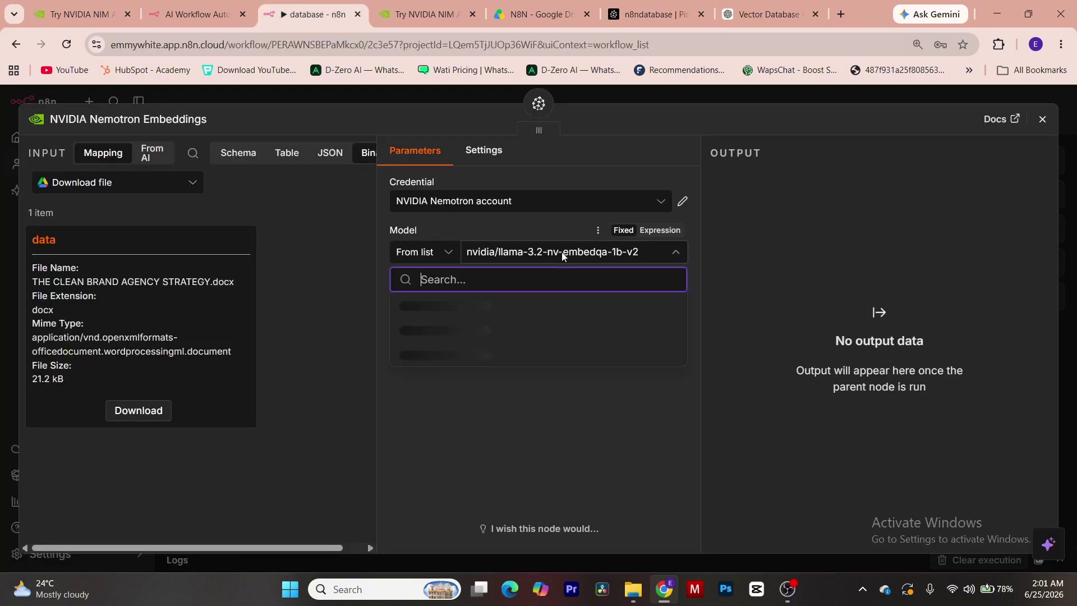
click(512, 306)
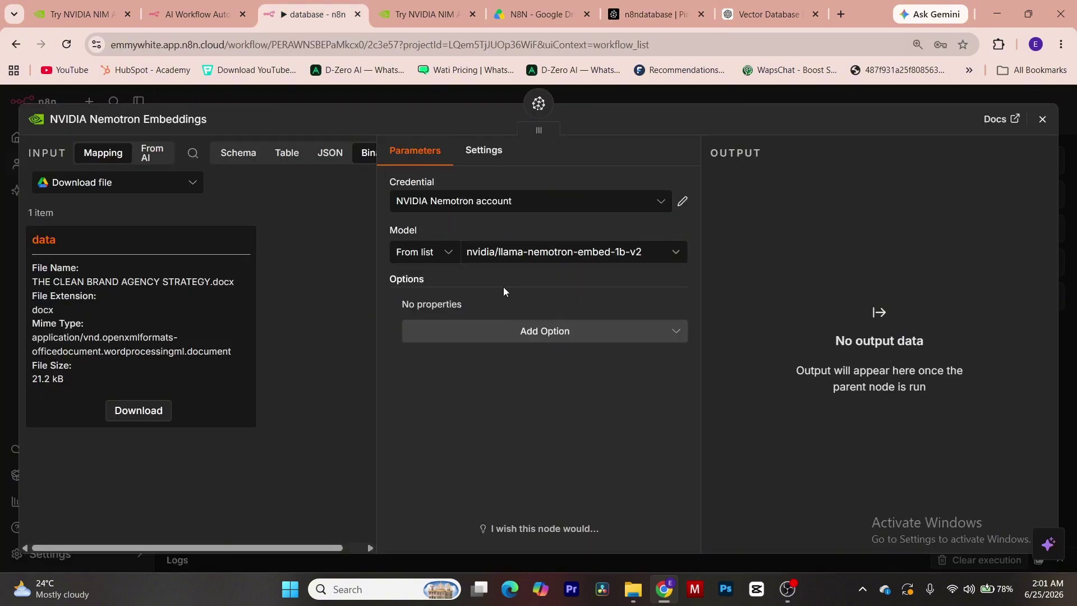
click(639, 15)
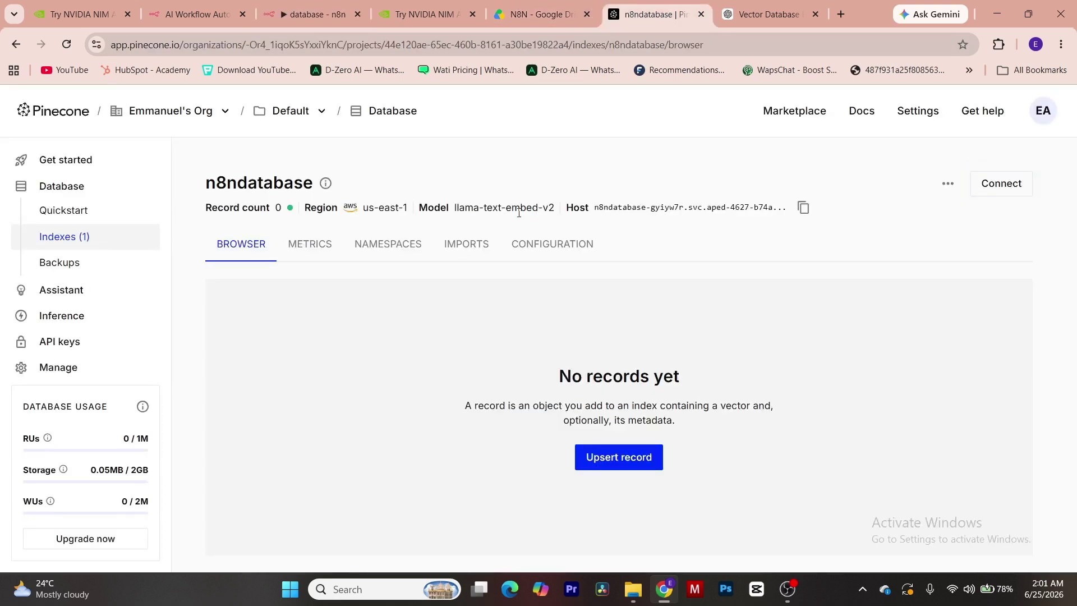
click(302, 15)
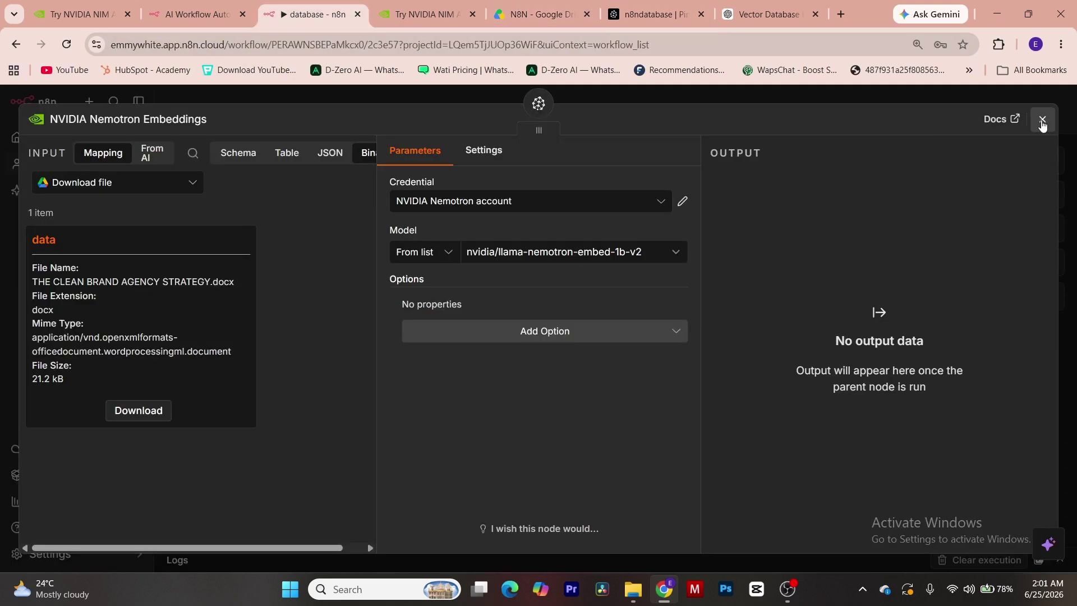
click(1041, 121)
drag(759, 442, 674, 409)
- Add a Default Data Loader to the vector store's document input and set its type of data to Binary
click(759, 391)
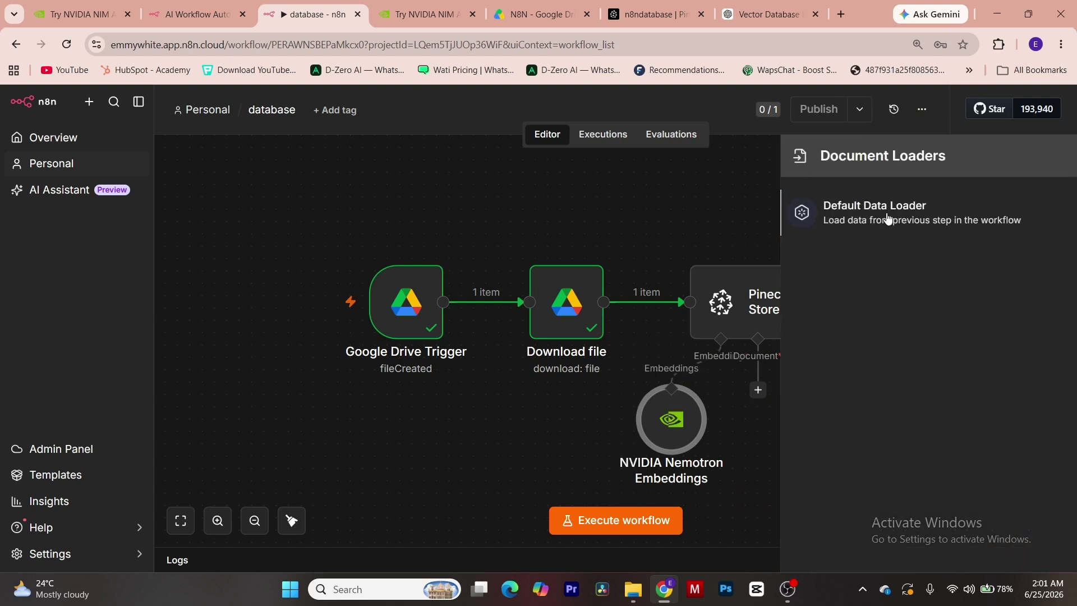
click(887, 219)
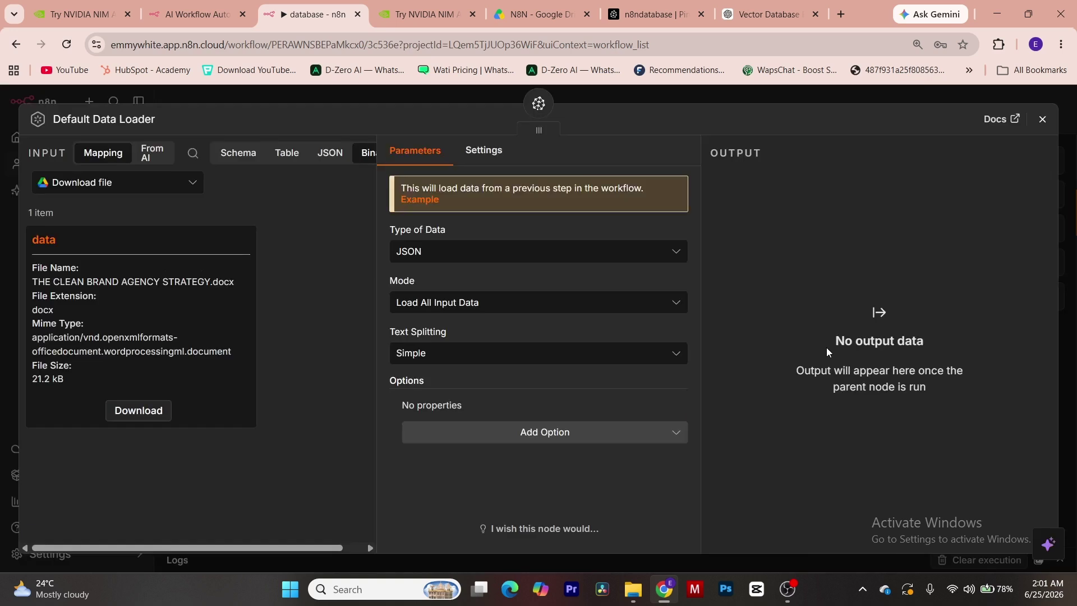
click(461, 257)
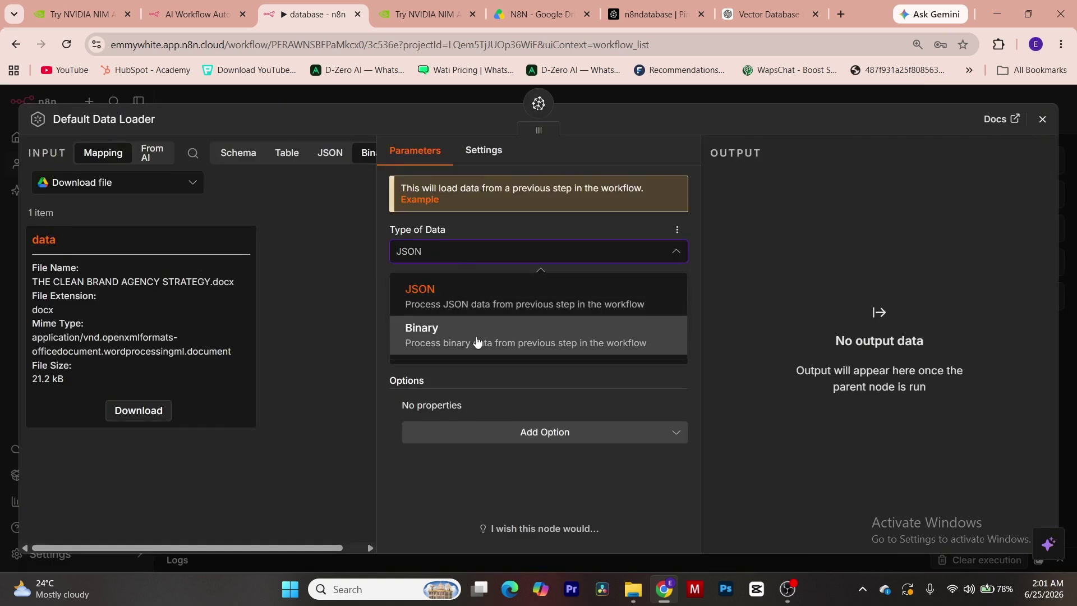
click(477, 345)
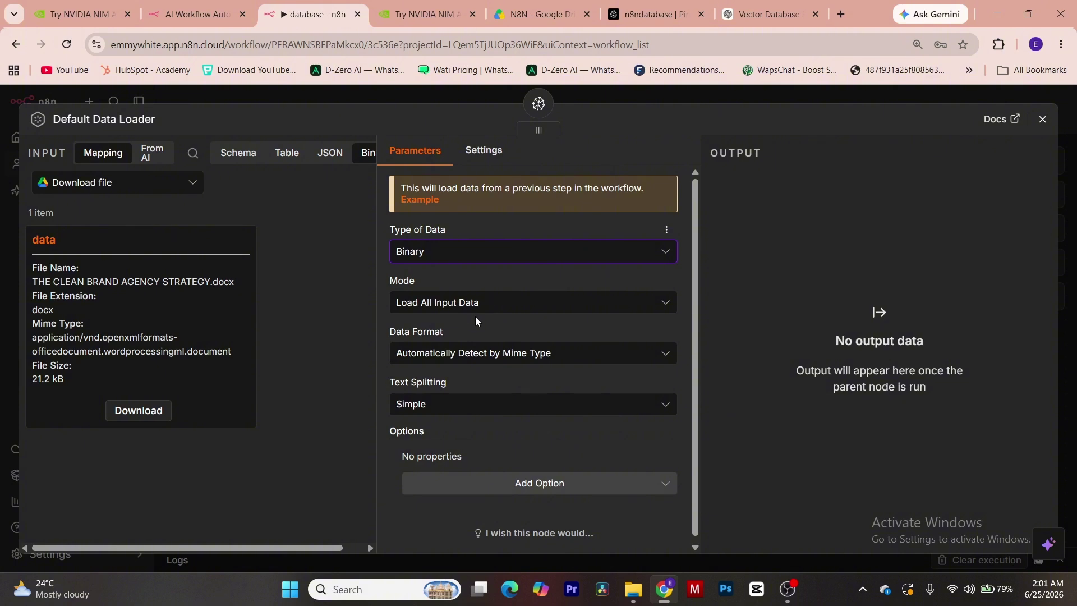
click(487, 264)
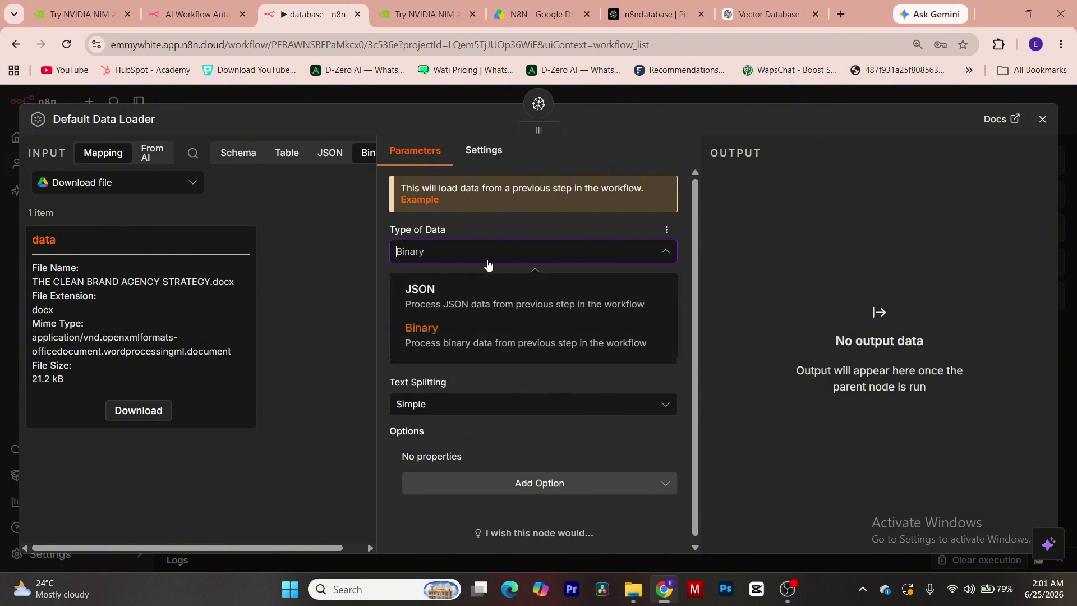
click(490, 341)
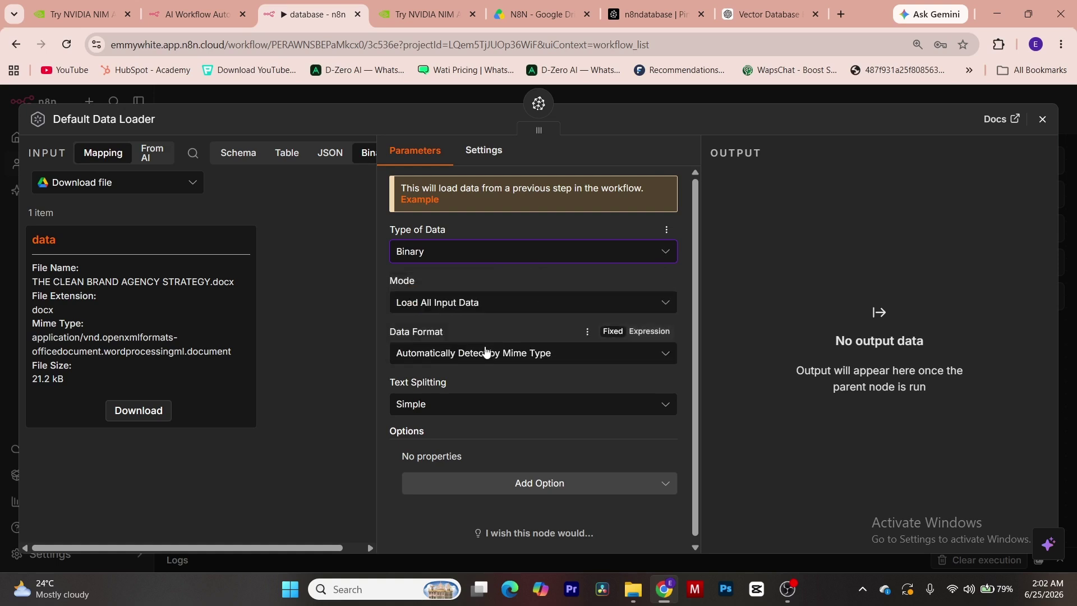
- Keep the loader's mode at Load All Input Data and its data format at Automatically Detect by Mime Type
click(478, 304)
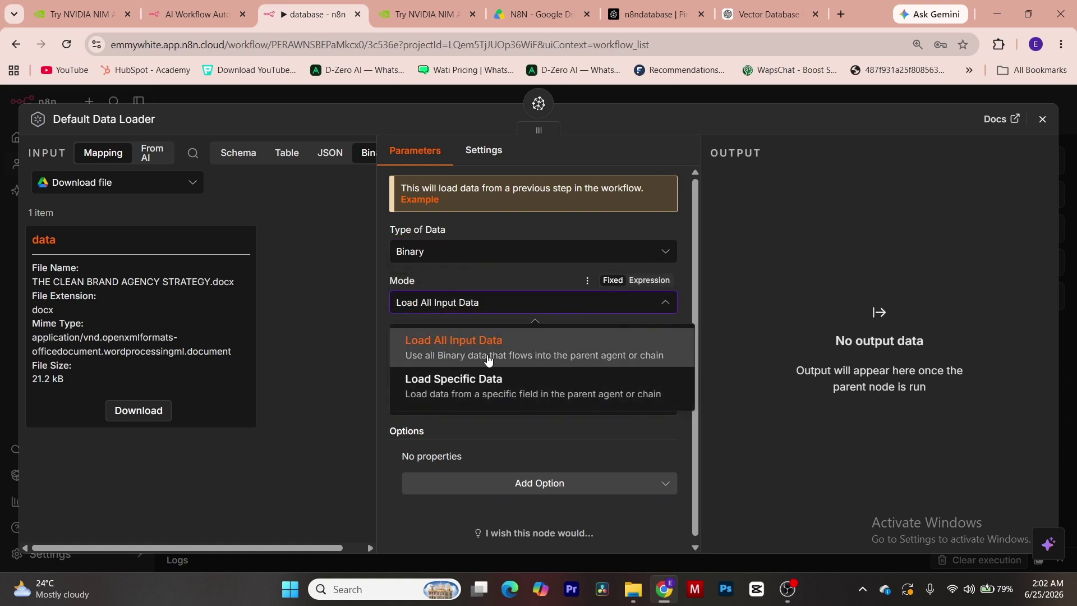
click(495, 350)
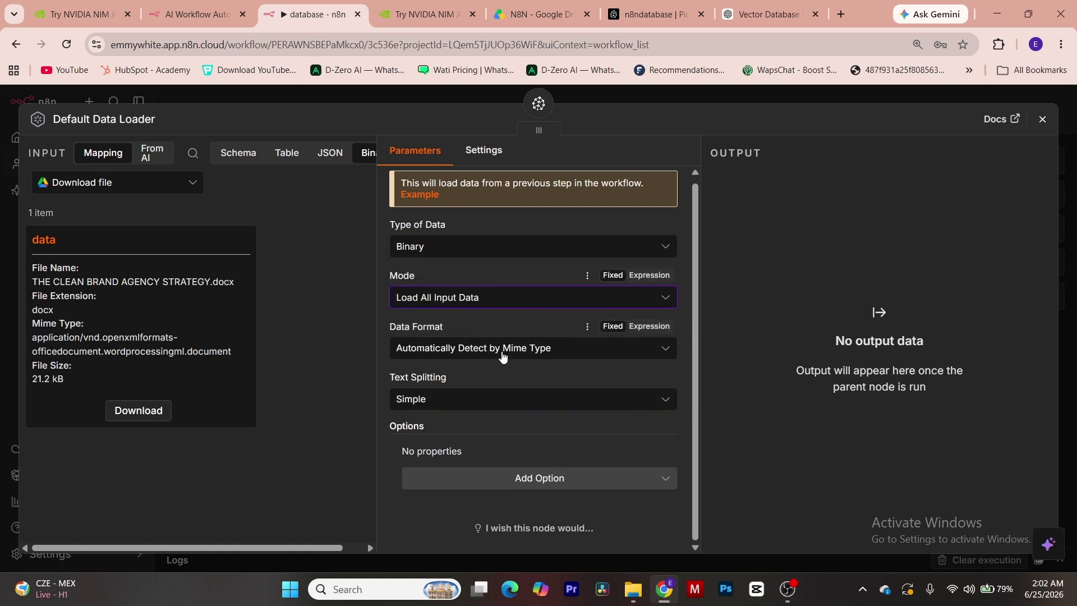
click(491, 353)
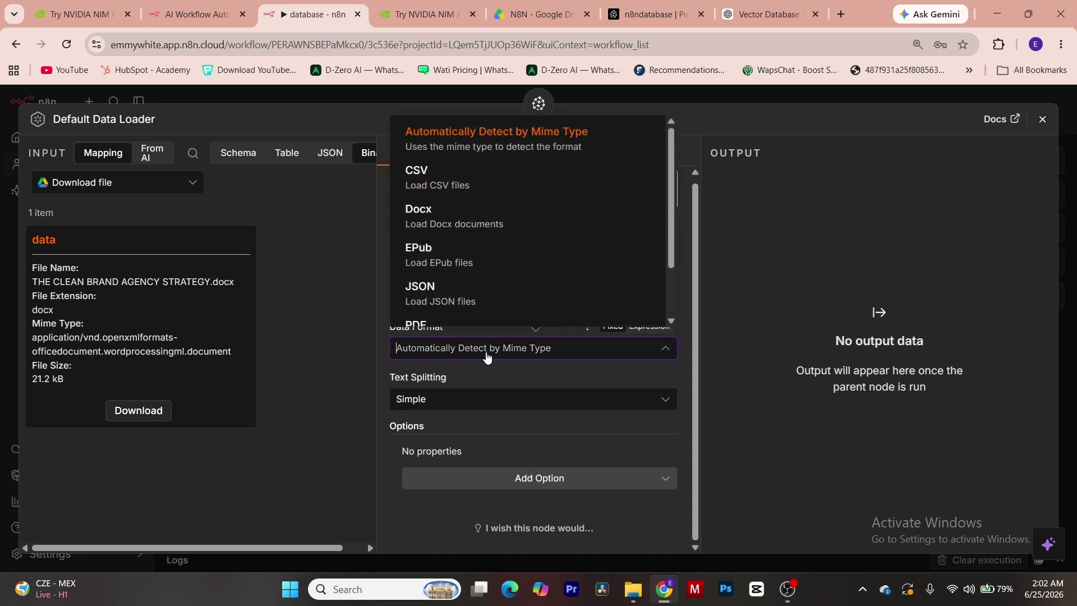
click(487, 357)
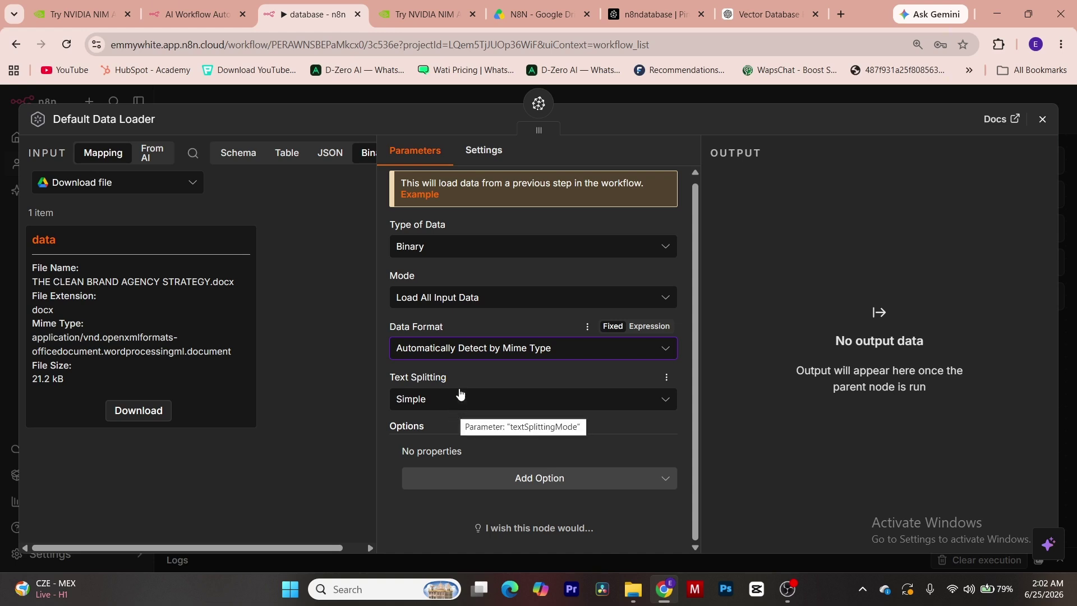
- Switch the data loader's text splitting to Custom and attach a Recursive Character Text Splitter
click(457, 405)
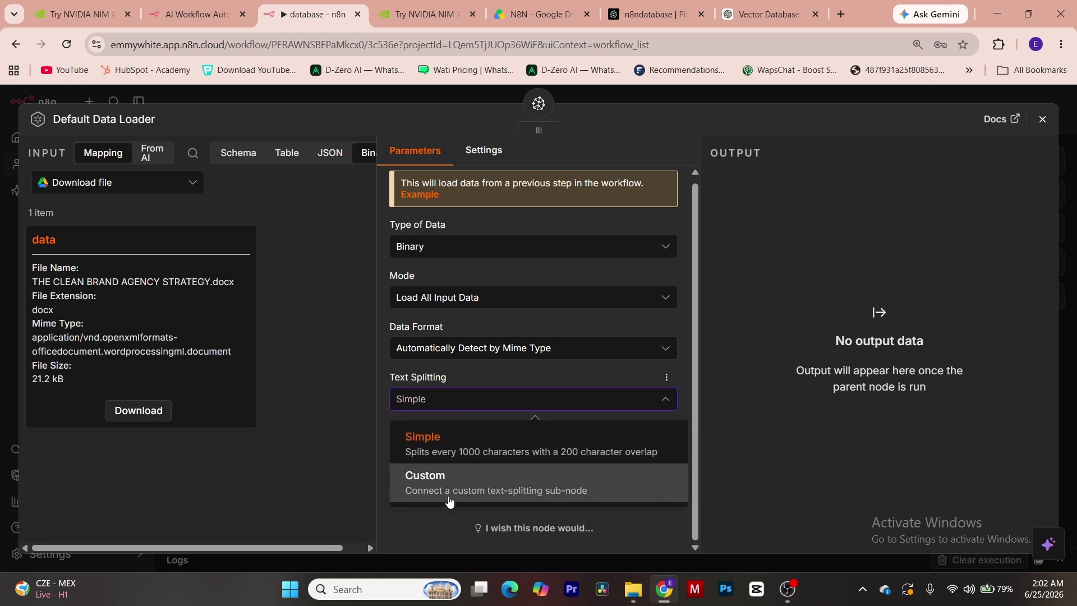
click(448, 488)
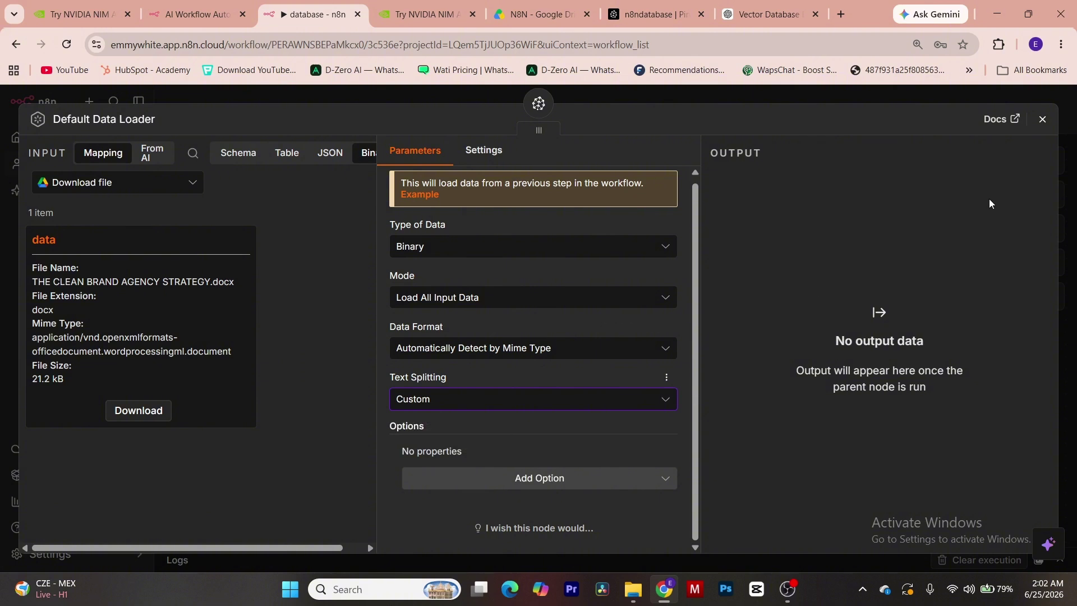
click(1043, 119)
scroll(759, 415, down, 2)
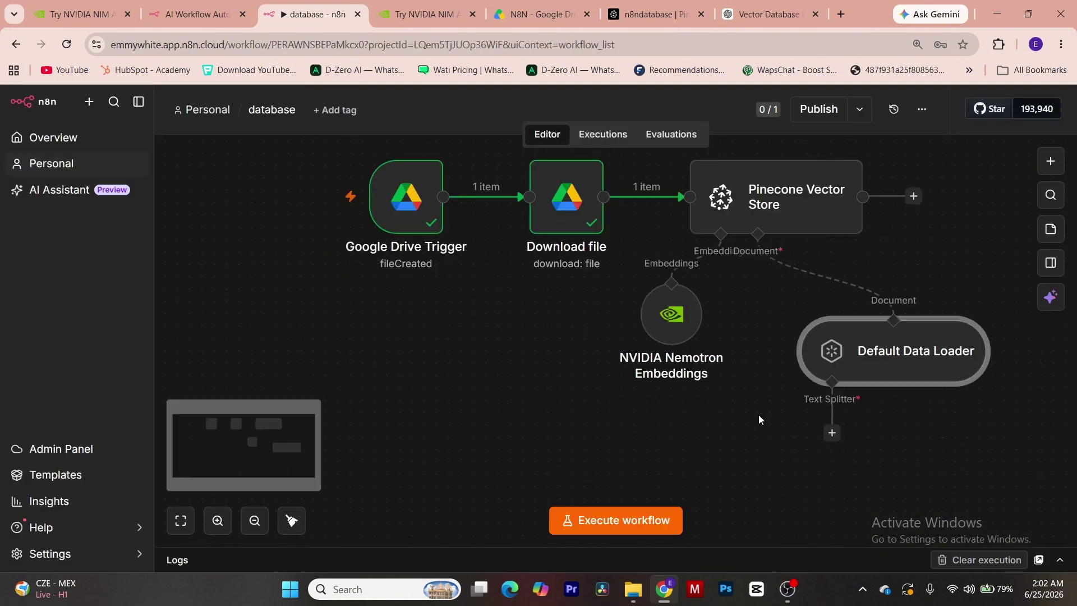
click(831, 433)
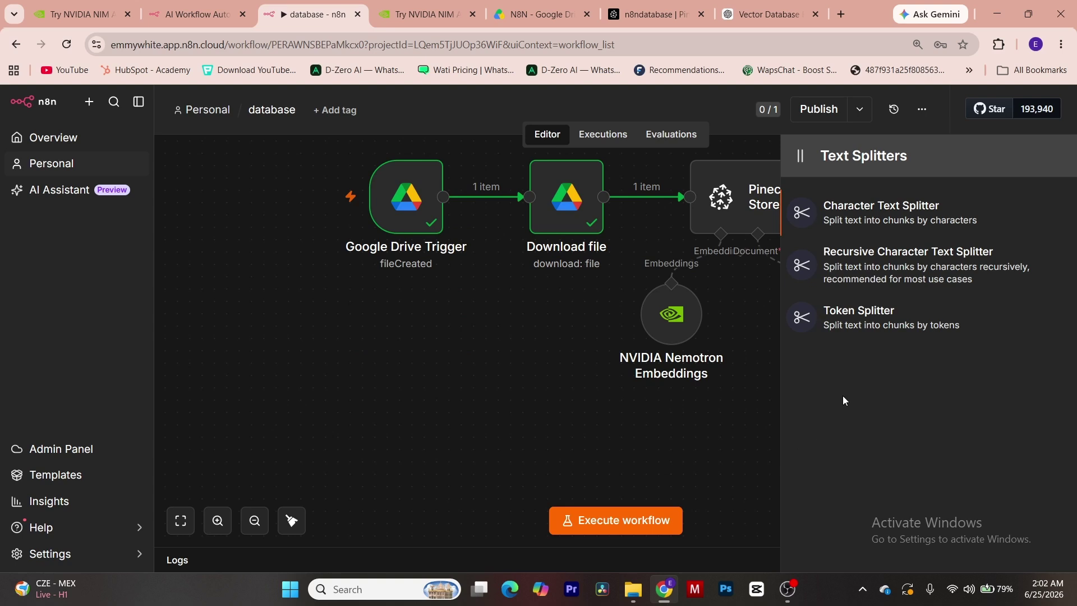
click(882, 280)
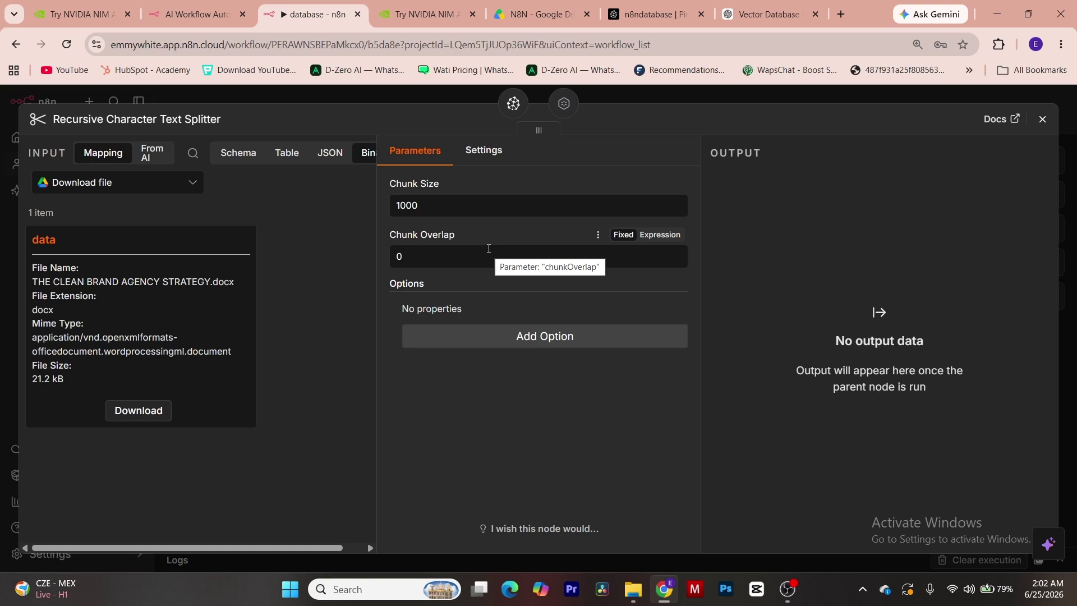
click(1042, 119)
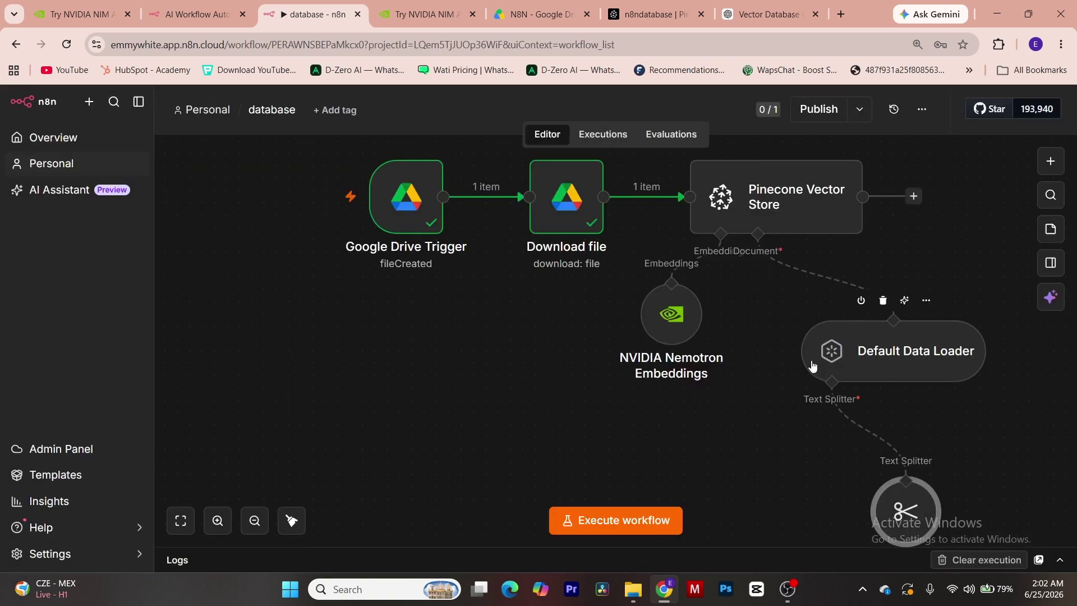
- Return the Default Data Loader's text splitting to Simple and delete the disconnected text splitter node
double_click(858, 351)
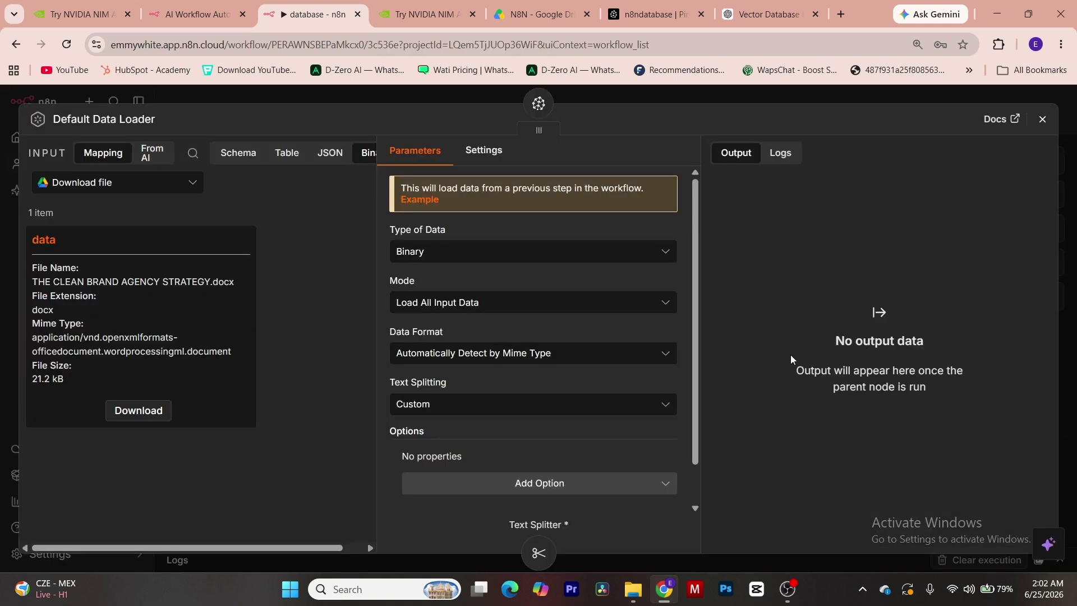
click(490, 411)
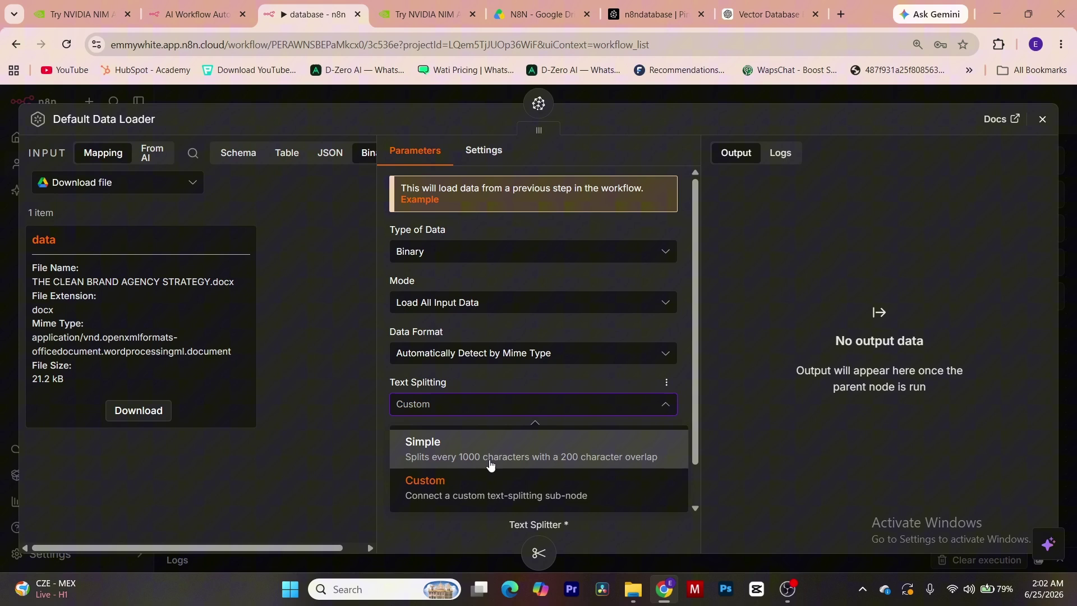
click(490, 463)
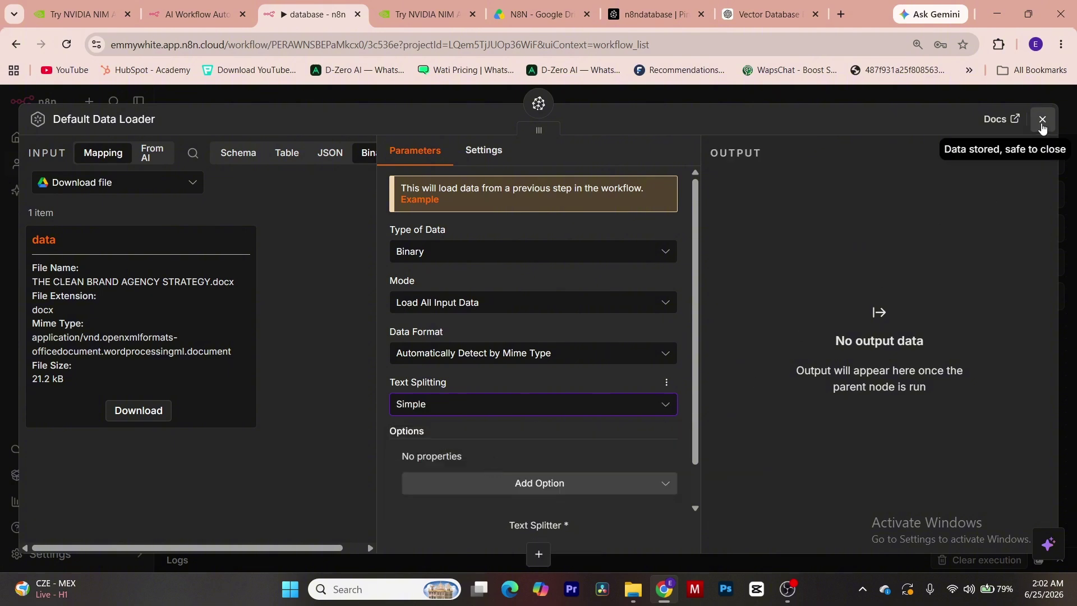
click(1042, 120)
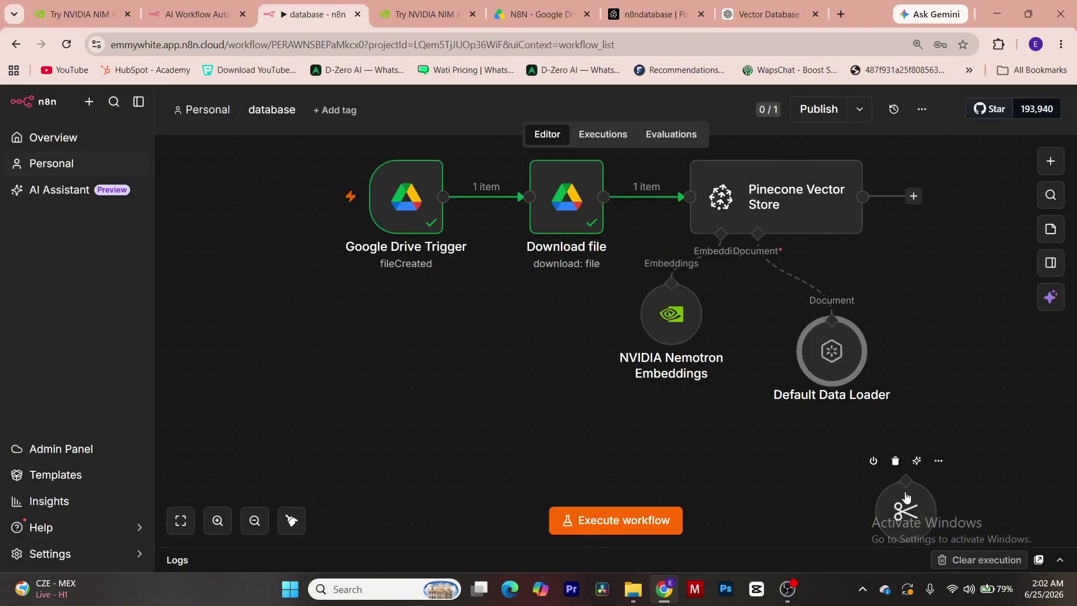
click(895, 460)
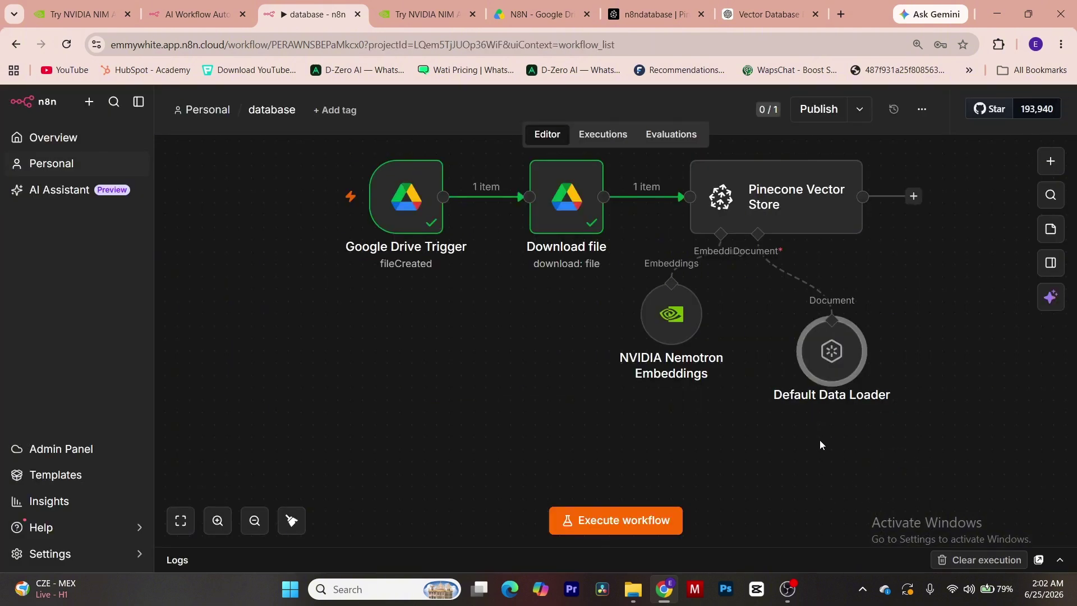
- Move the Default Data Loader closer beneath the Pinecone Vector Store and execute the workflow
scroll(688, 398, up, 2)
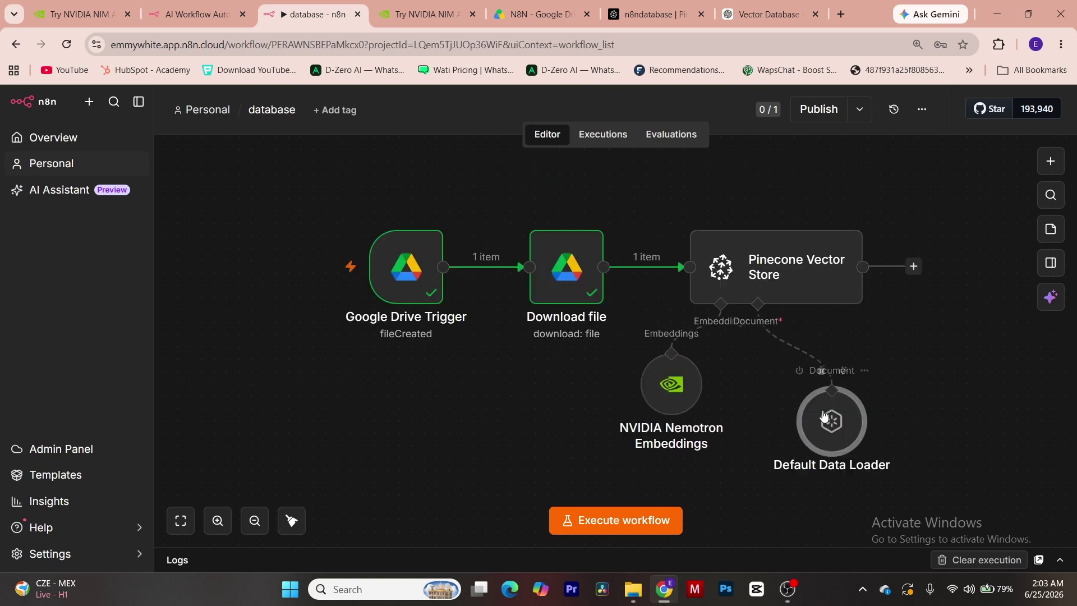
drag(824, 421, 791, 398)
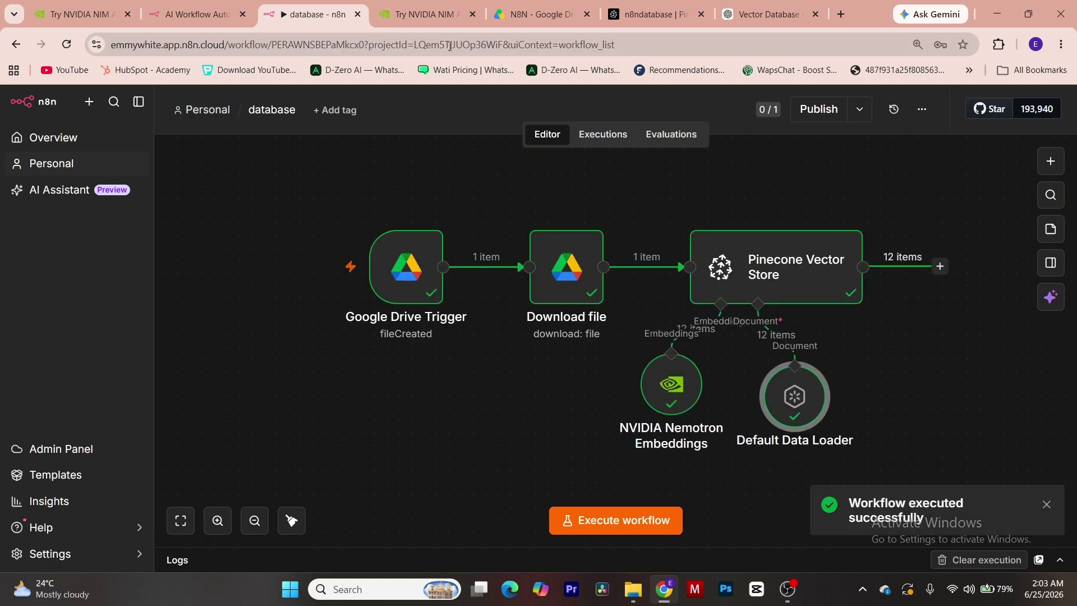
- Switch to the Pinecone index n8ndatabase and examine the inserted records and their text
click(647, 22)
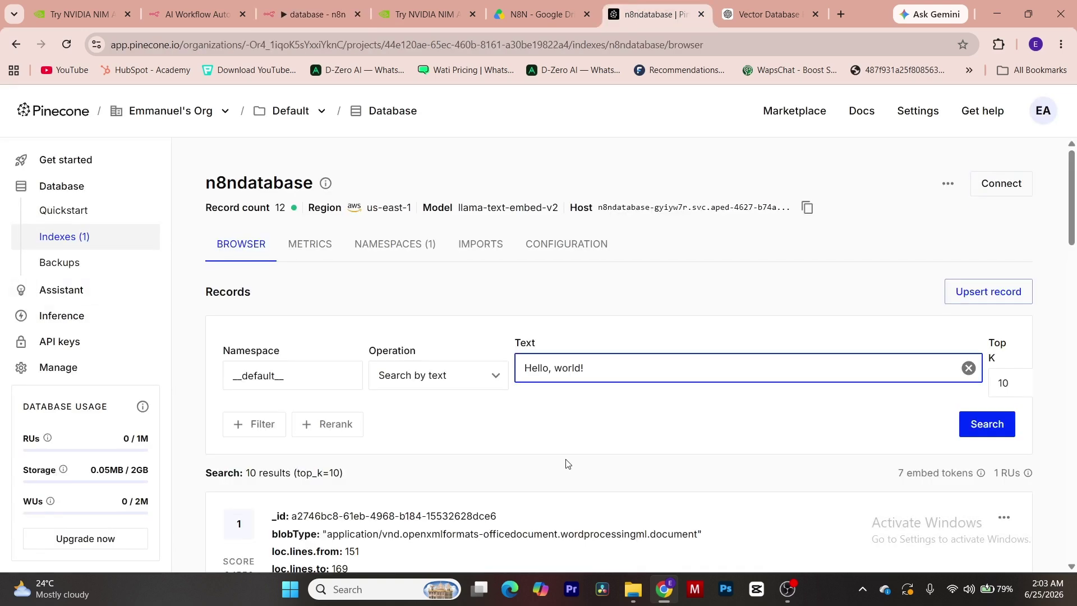
scroll(564, 450, down, 1)
scroll(564, 450, down, 1)
scroll(434, 421, down, 2)
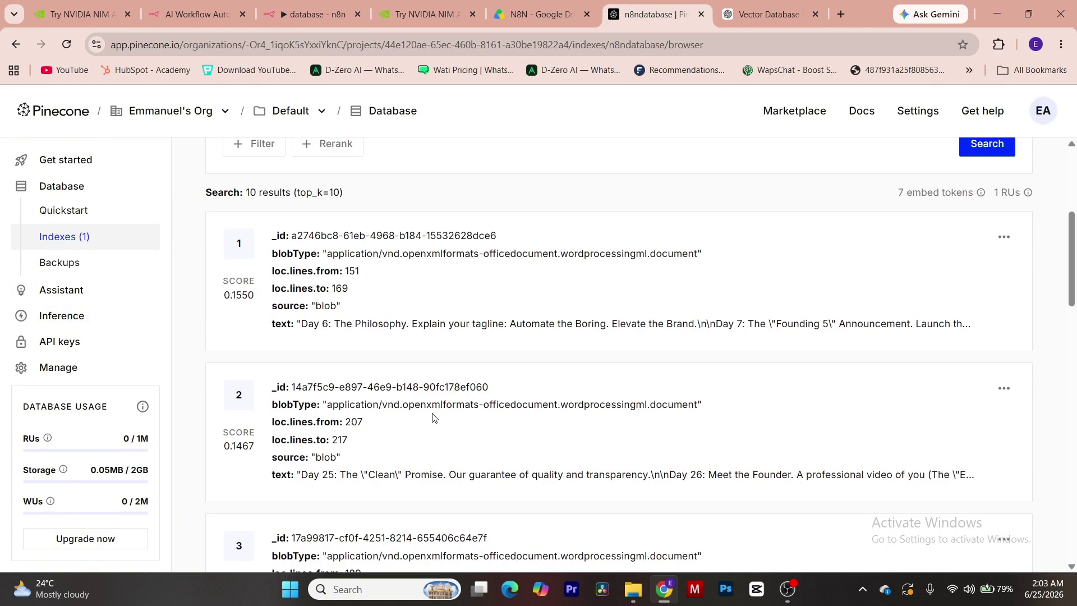
scroll(433, 417, down, 5)
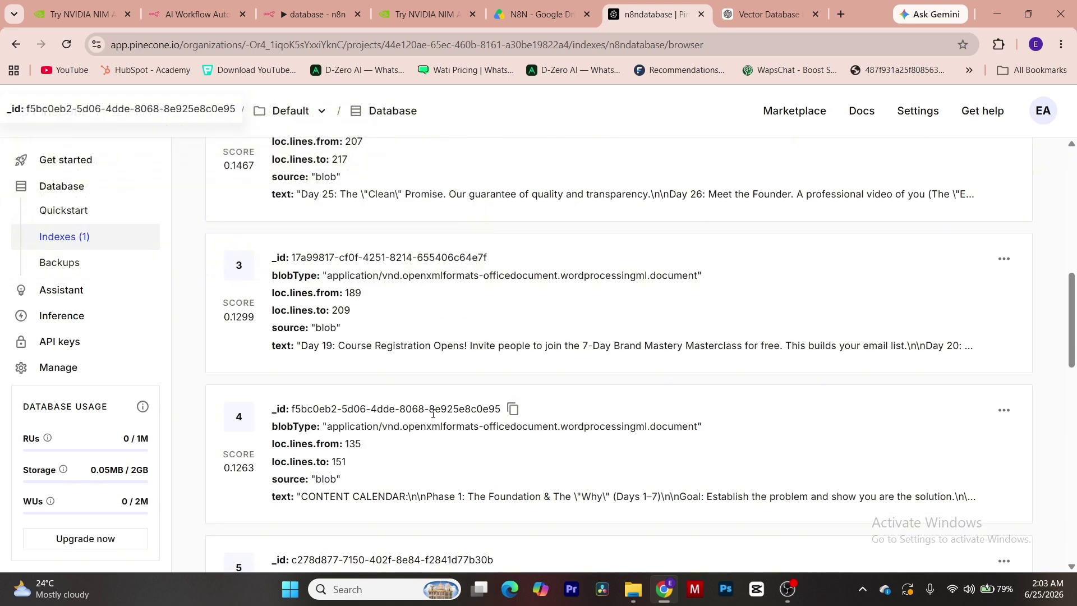
scroll(432, 414, down, 2)
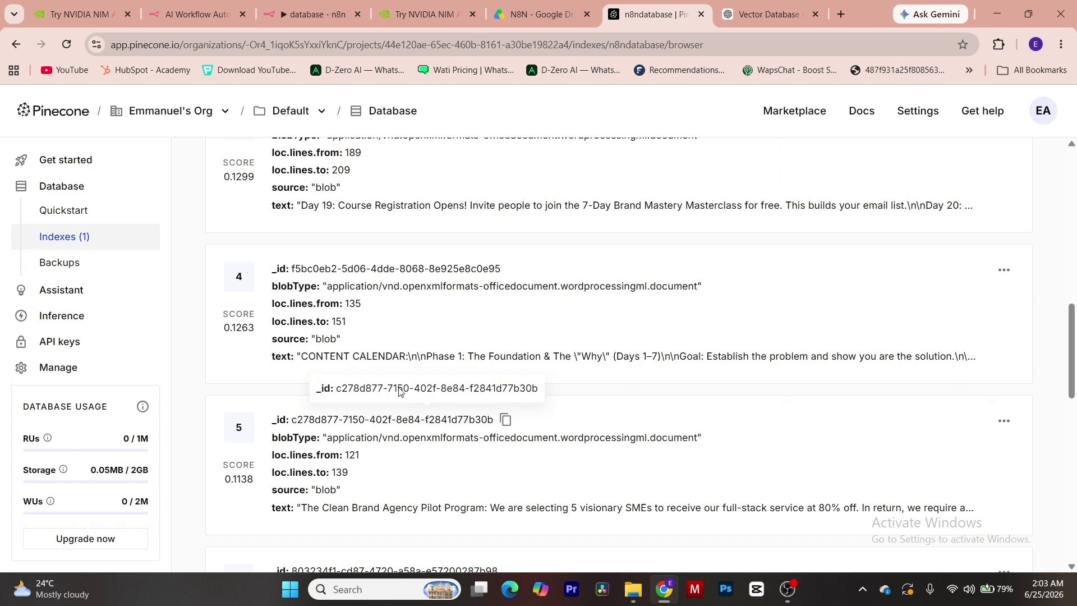
- Return to the n8n workflow and shift all its nodes left to free space on the canvas
key(ctrl+3)
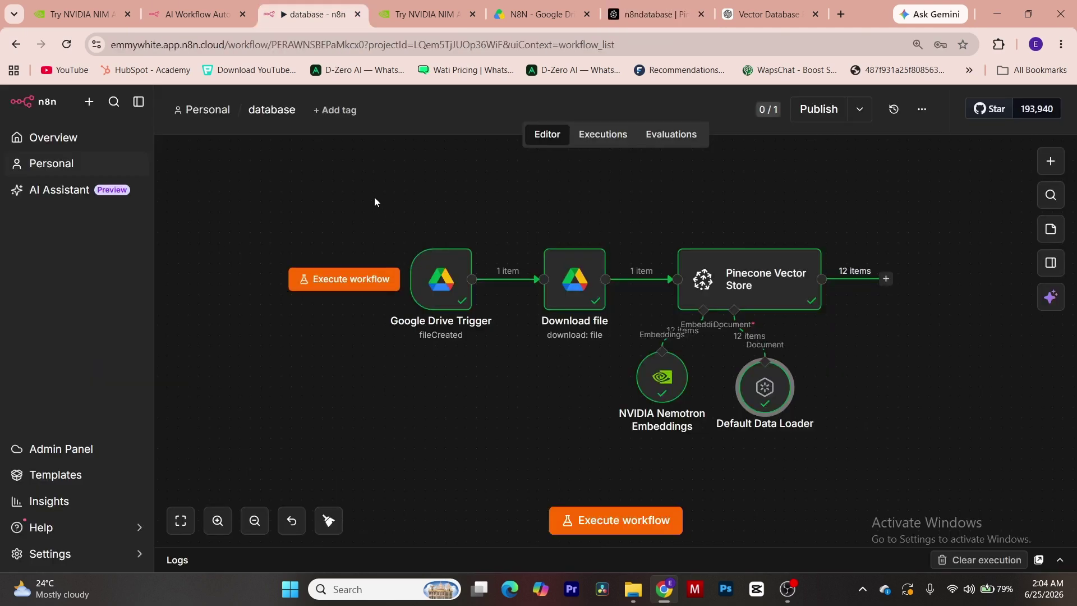
drag(375, 202, 926, 436)
drag(747, 297, 561, 297)
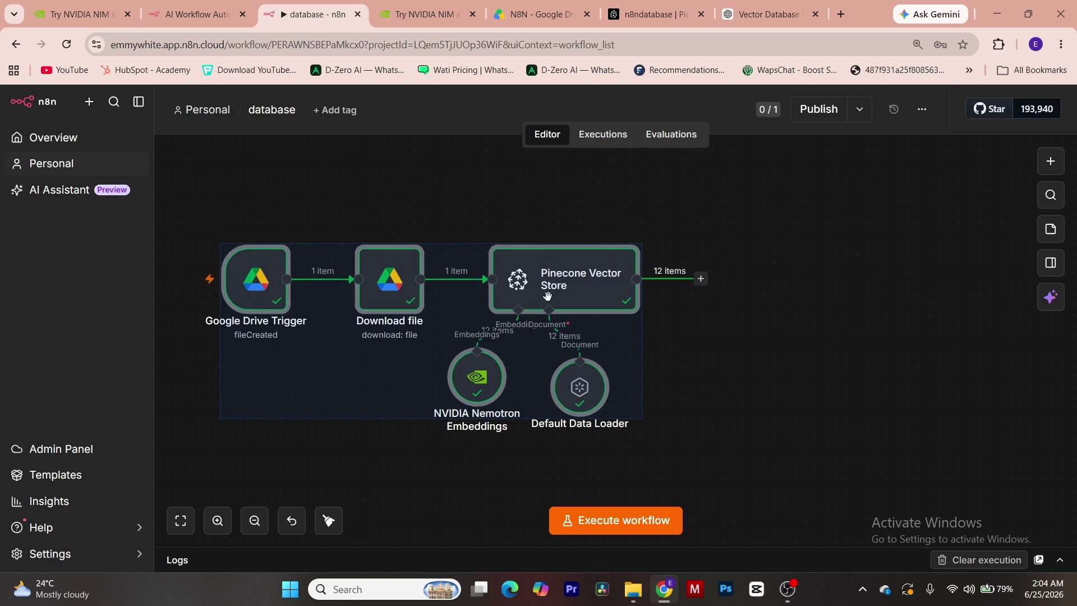
click(729, 331)
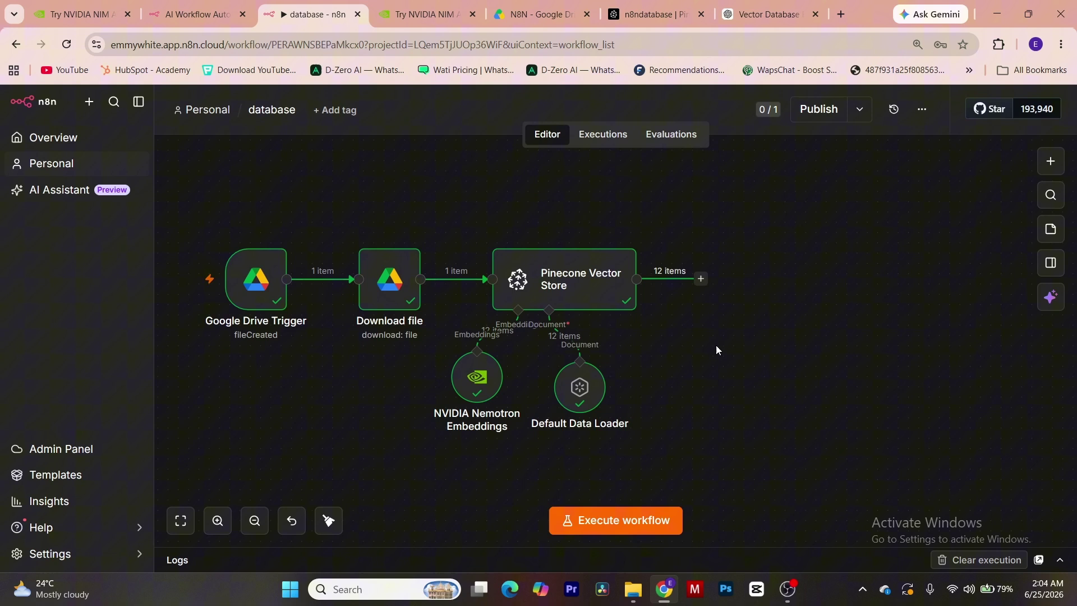
- Add an On new Chat event trigger and group the database-loading nodes on an orange sticky note
click(1050, 161)
click(871, 364)
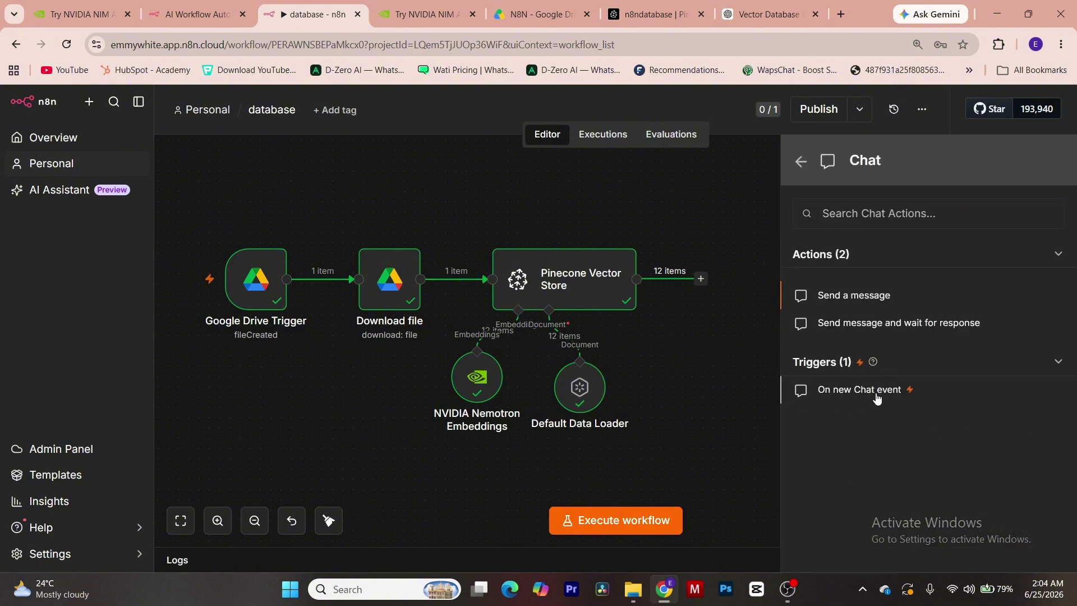
click(875, 397)
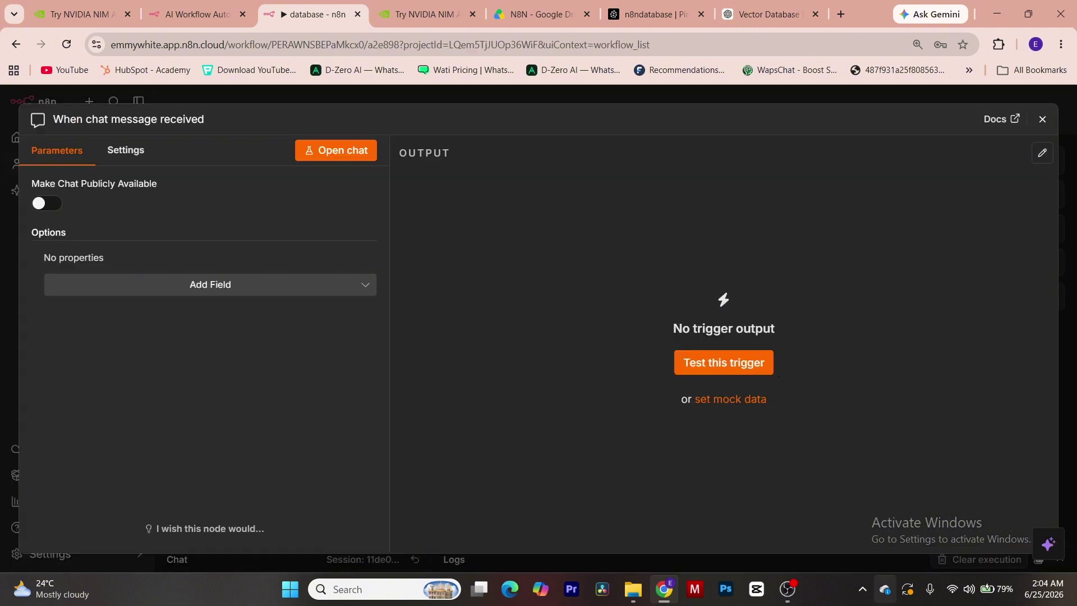
click(1041, 119)
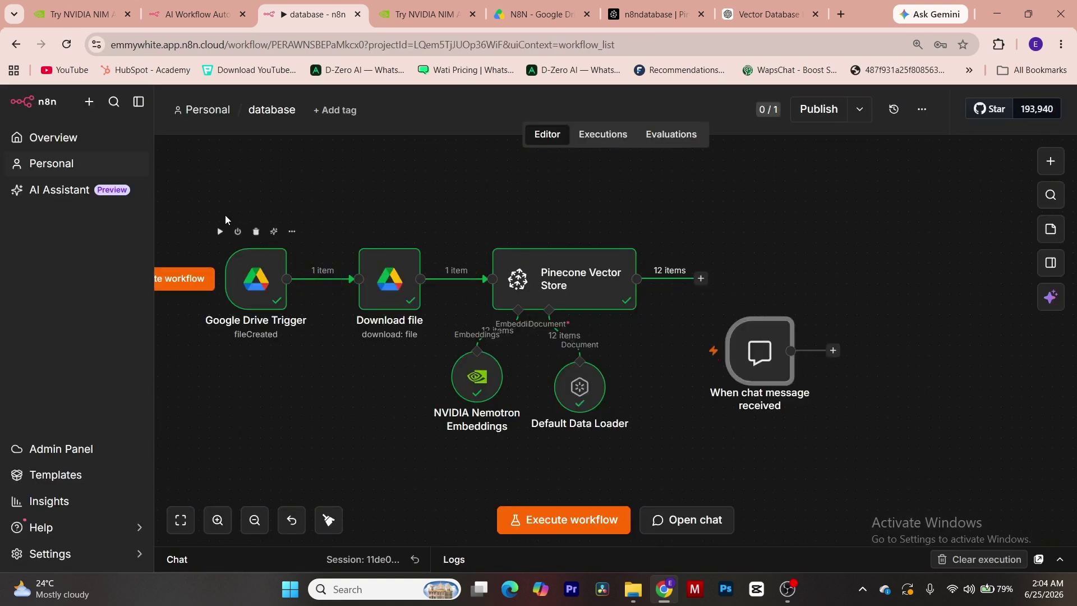
drag(218, 202, 624, 395)
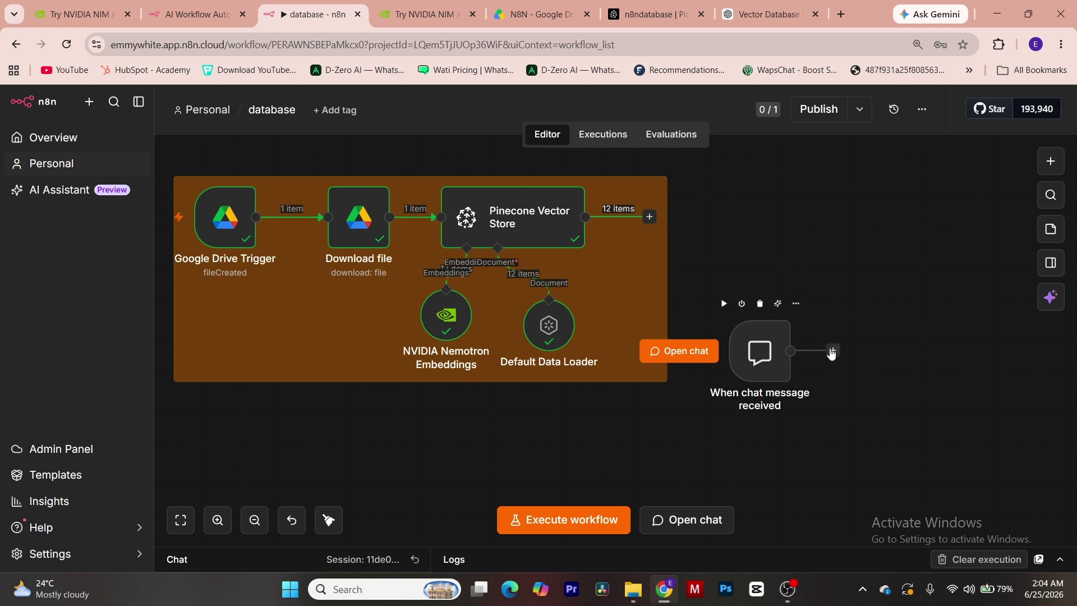
- Connect an AI Agent to the chat trigger and add the System Message option to it
click(834, 351)
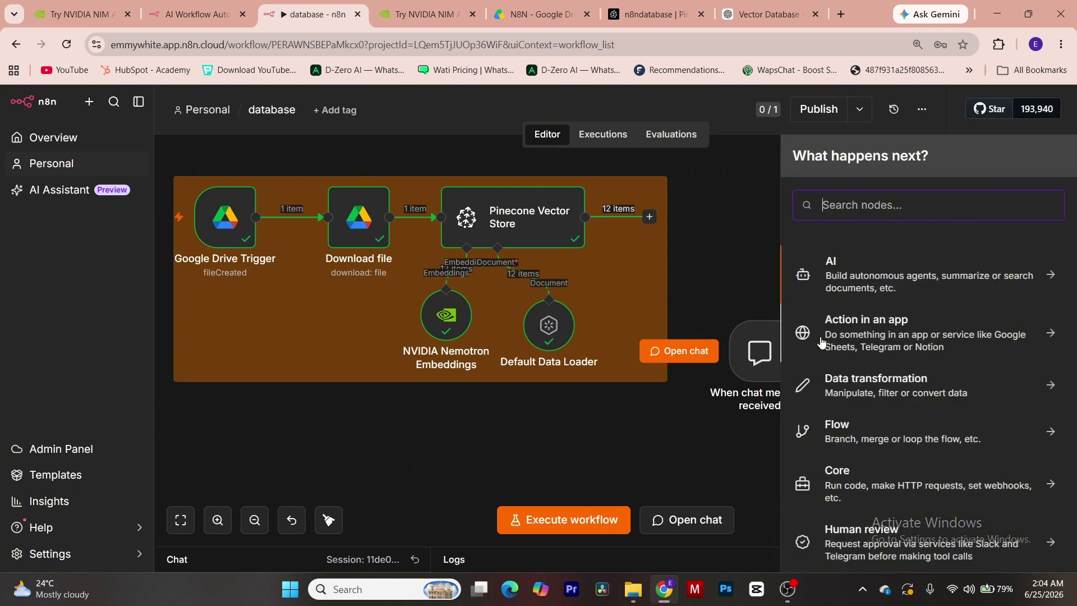
text(ai)
key(Return)
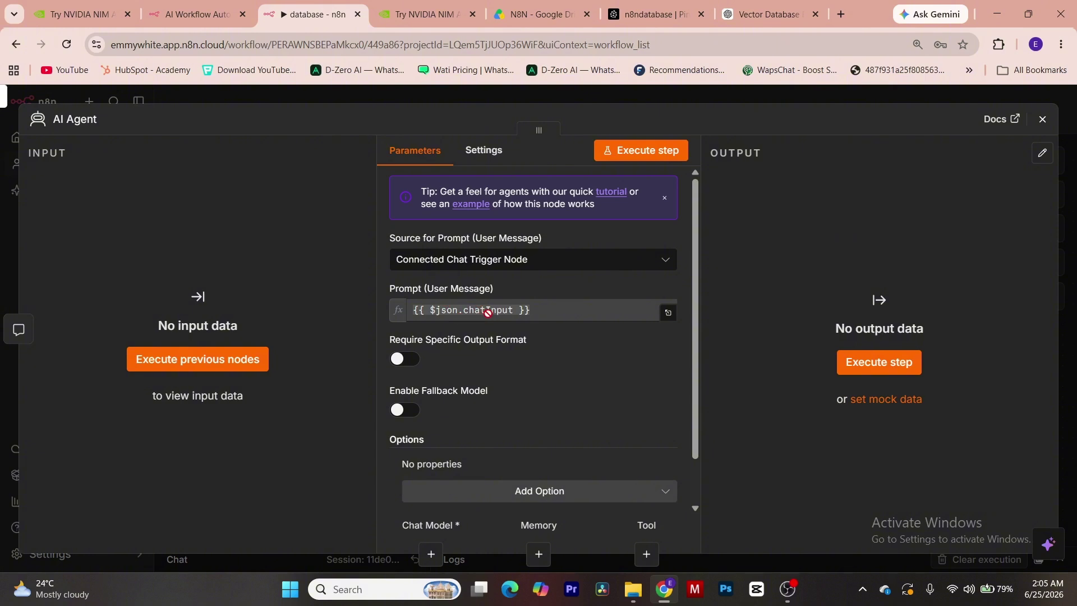
scroll(508, 385, down, 1)
click(558, 440)
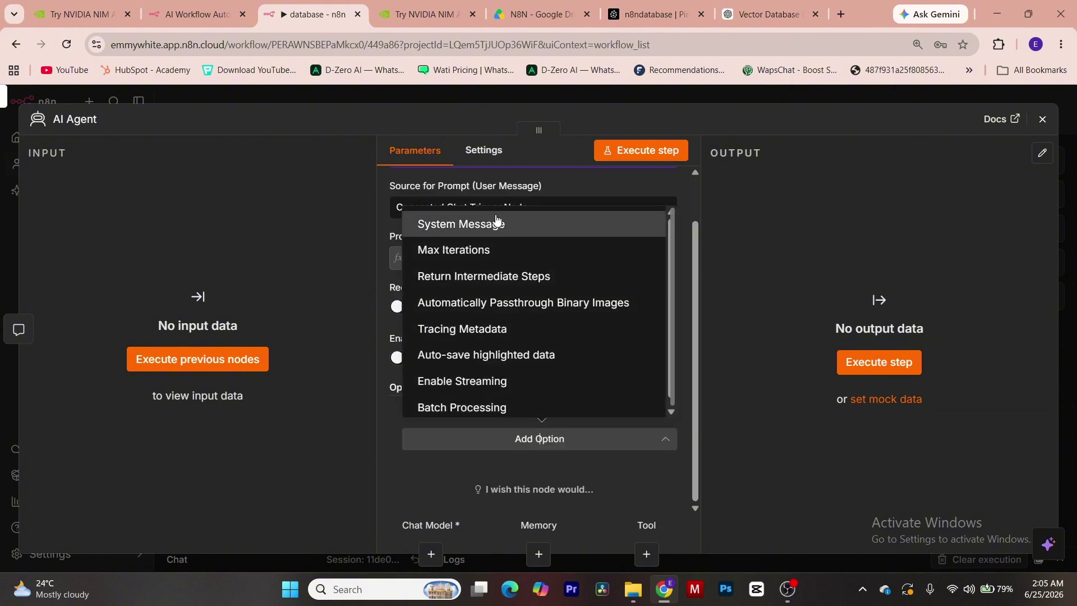
click(493, 224)
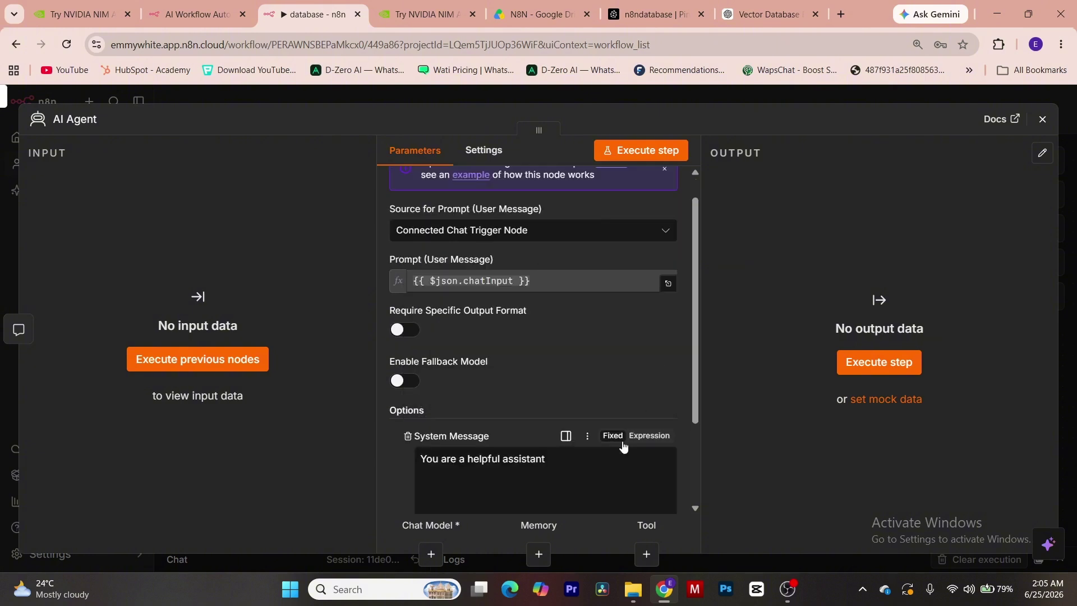
click(1043, 119)
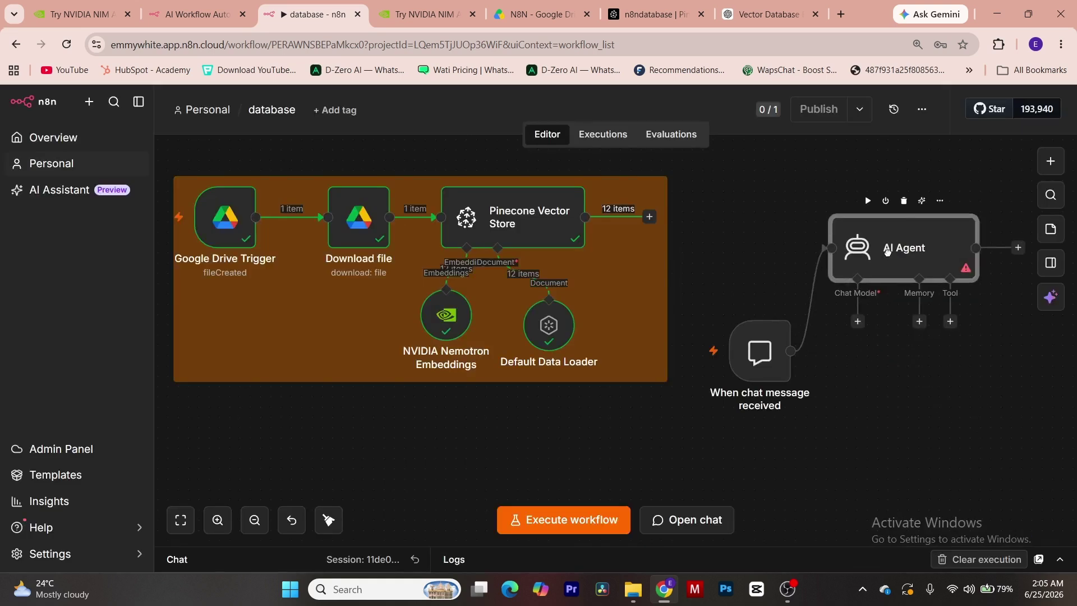
- Attach a DeepSeek Chat Model as the AI Agent's chat model
click(847, 321)
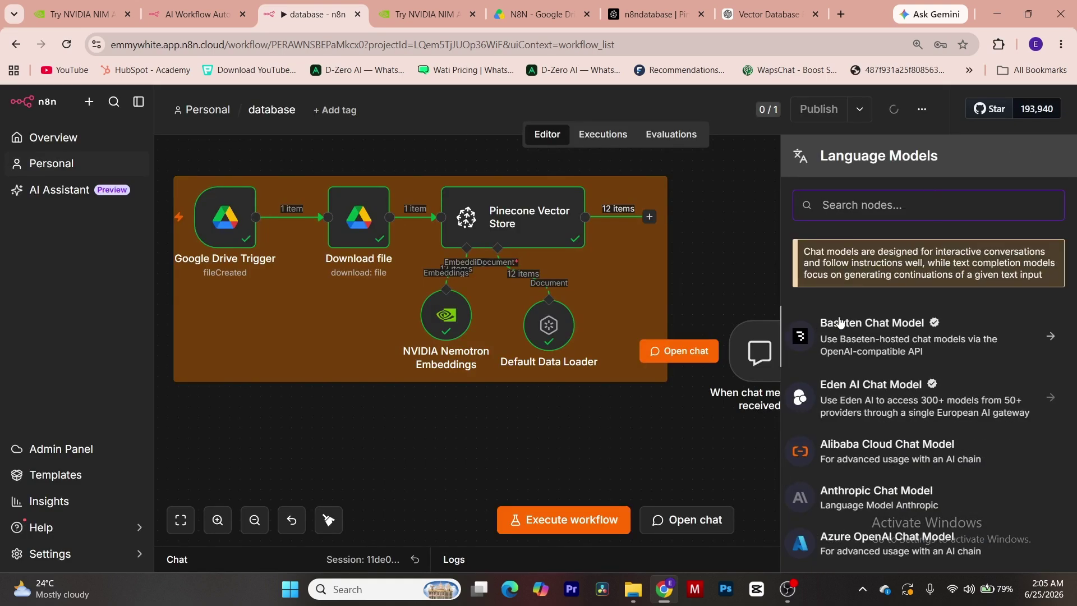
text(deep)
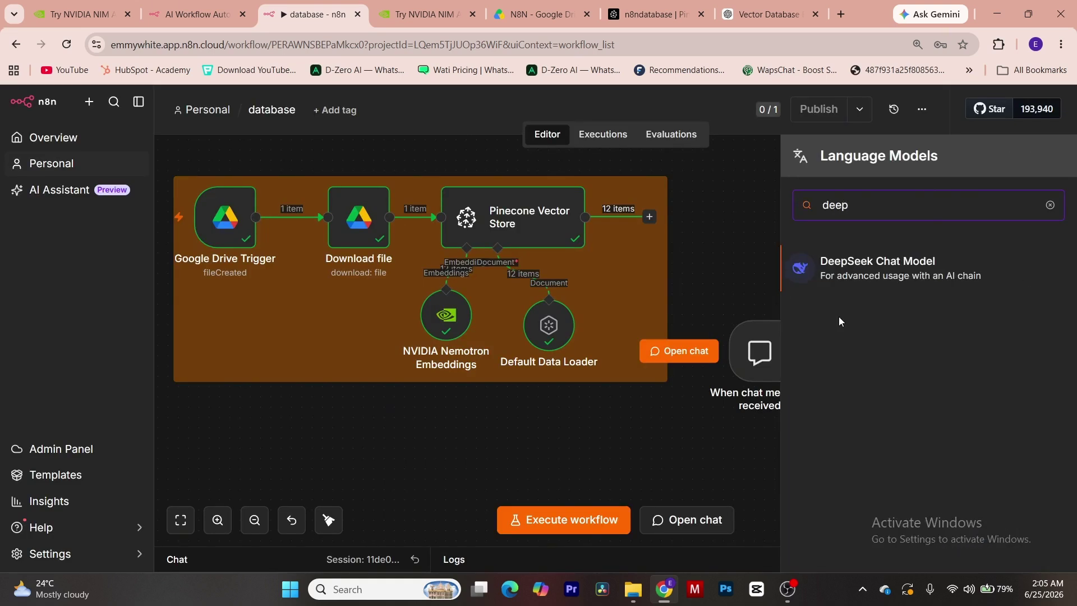
click(861, 271)
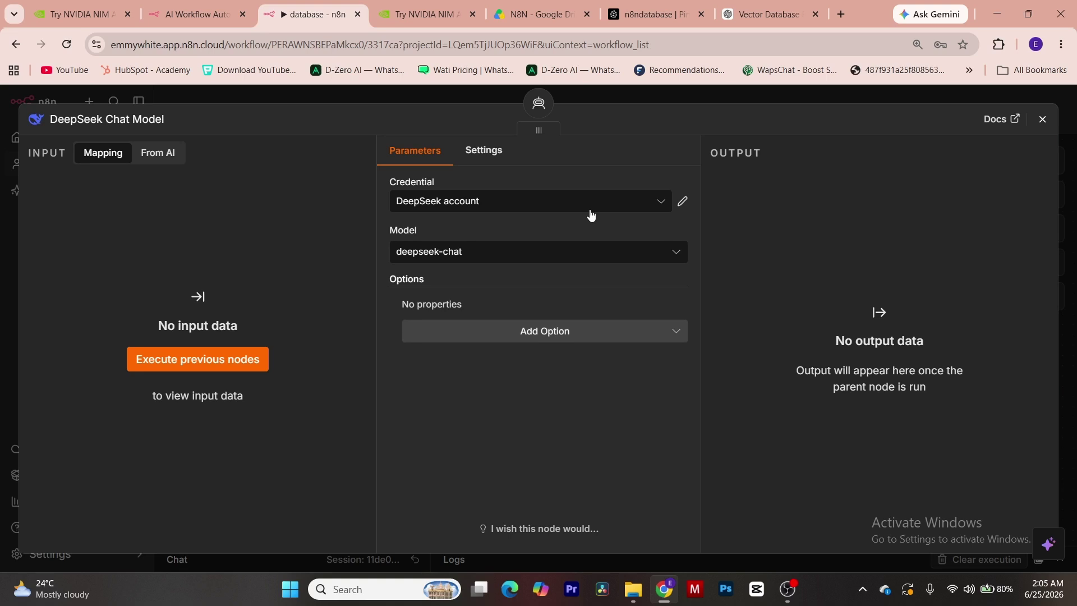
- Search for "deepseek api" in a new browser tab and open the DeepSeek Platform
click(839, 14)
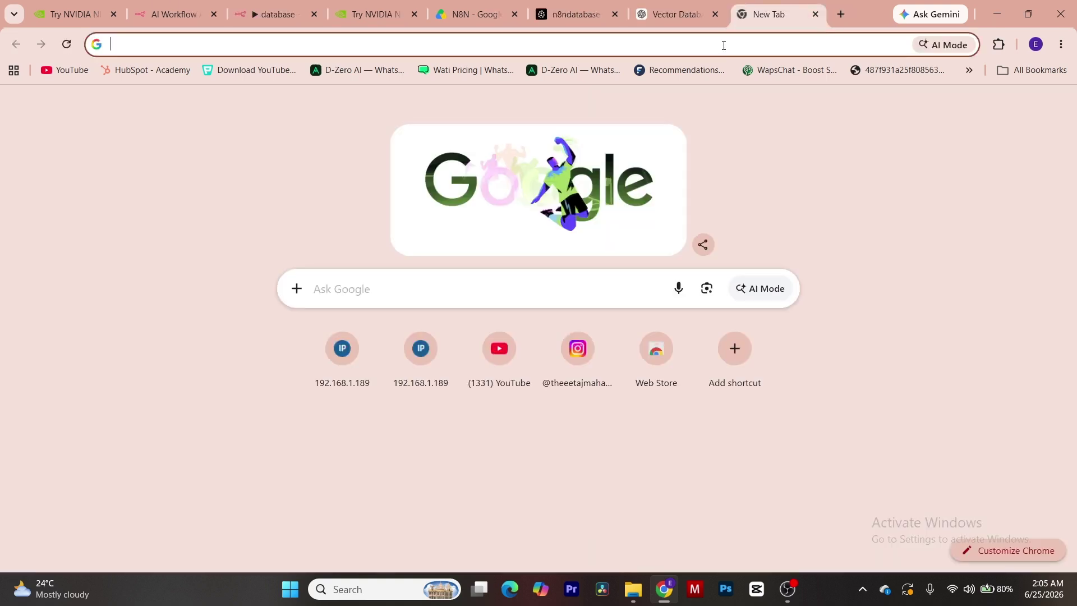
click(744, 40)
text(deep)
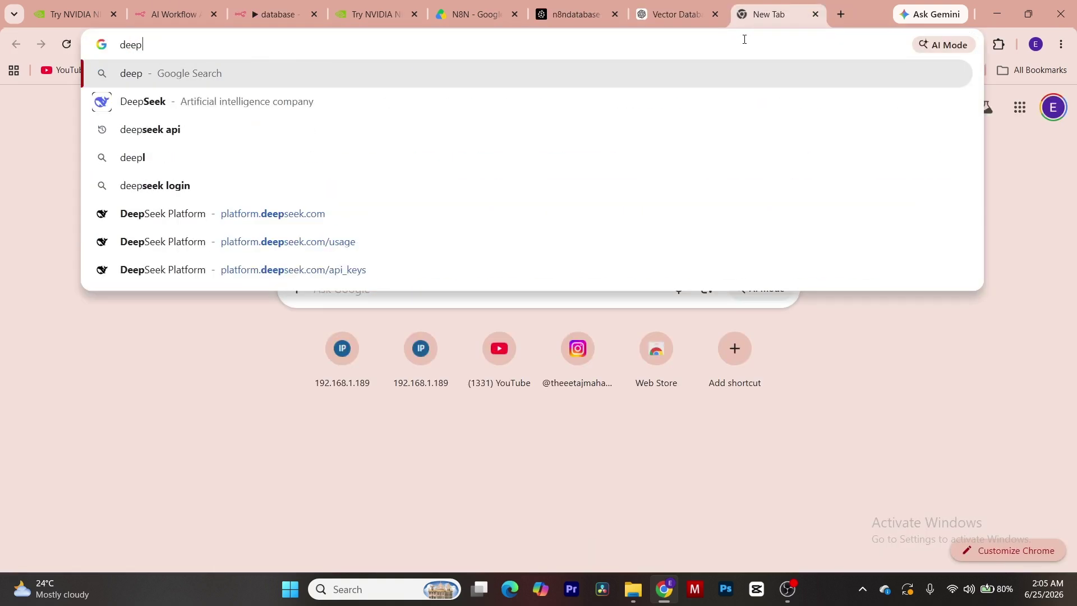
text(seek api)
key(Return)
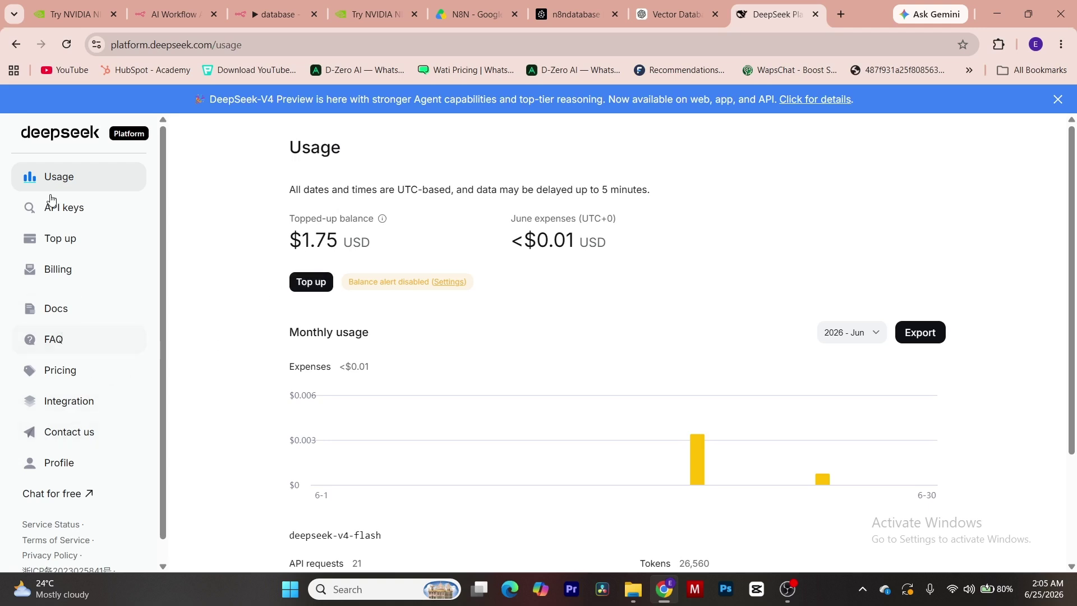
- Check the API keys listed on the DeepSeek Platform, then review the DeepSeek account credential in the n8n chat model node
scroll(68, 318, down, 1)
scroll(70, 281, up, 1)
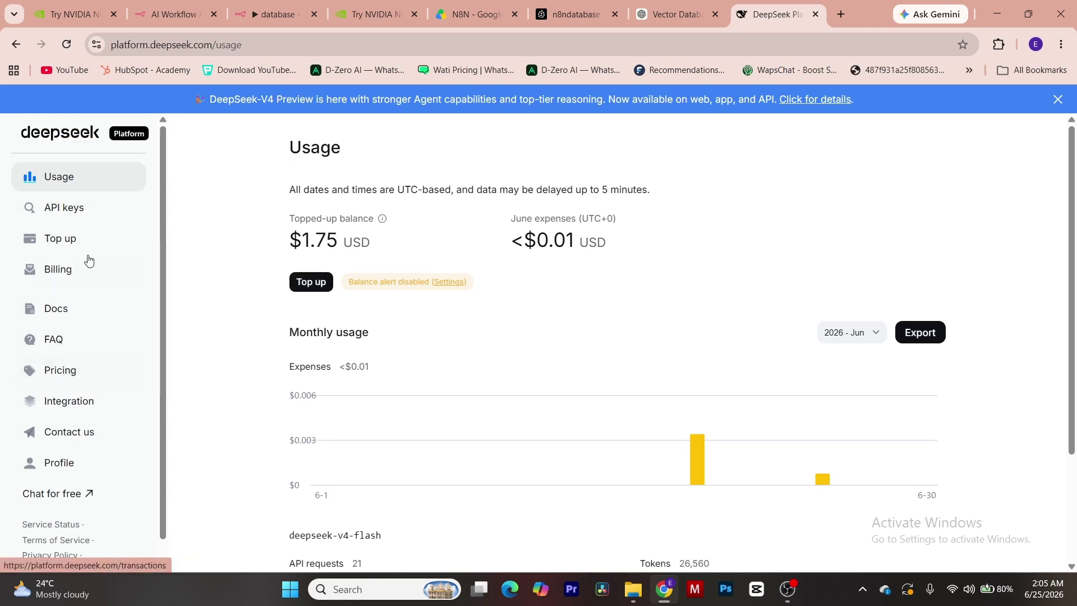
click(76, 208)
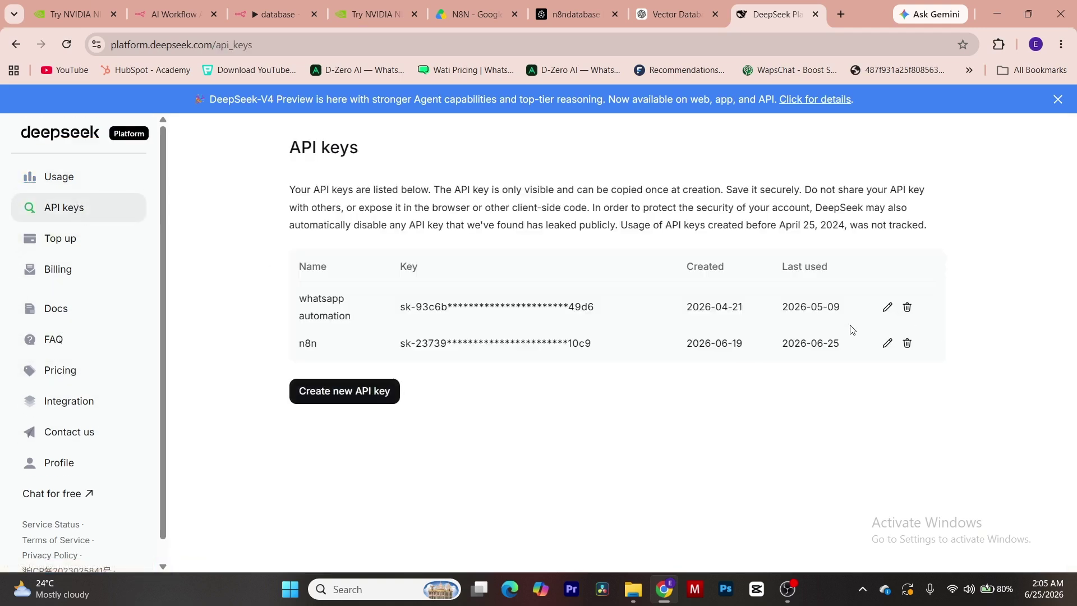
click(287, 17)
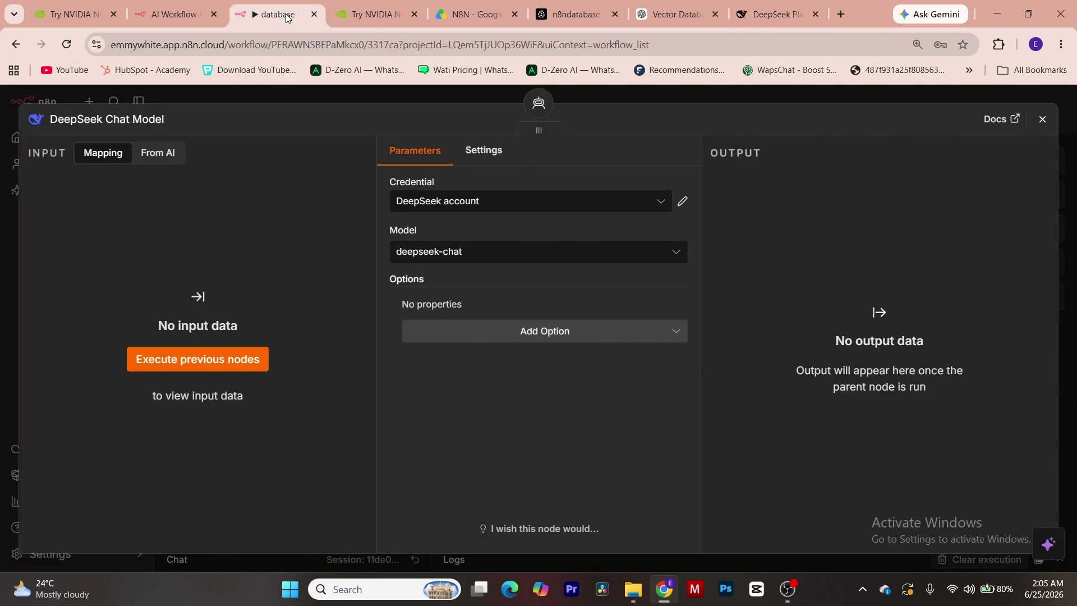
click(683, 203)
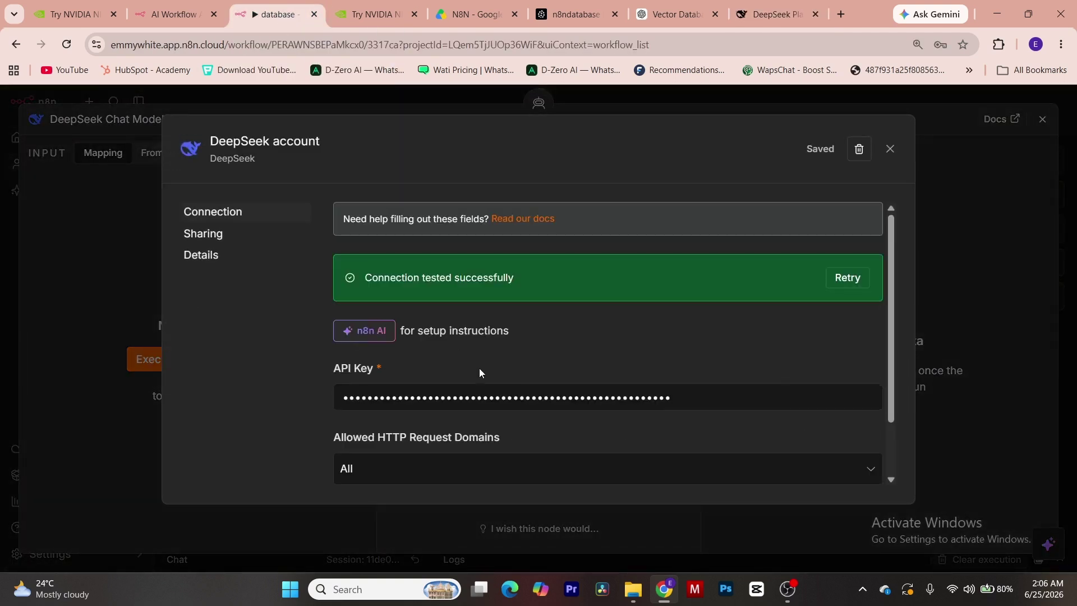
click(889, 150)
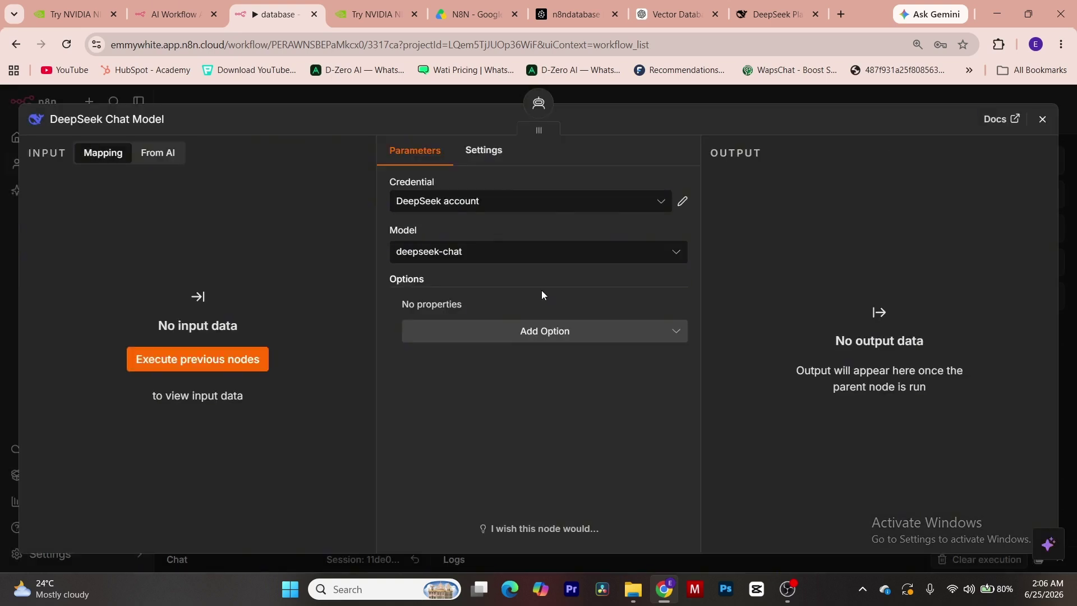
- Set the DeepSeek Chat Model's model to deepseek-v4-flash and reposition the chat model and chat trigger nodes around the AI Agent
click(527, 252)
click(512, 292)
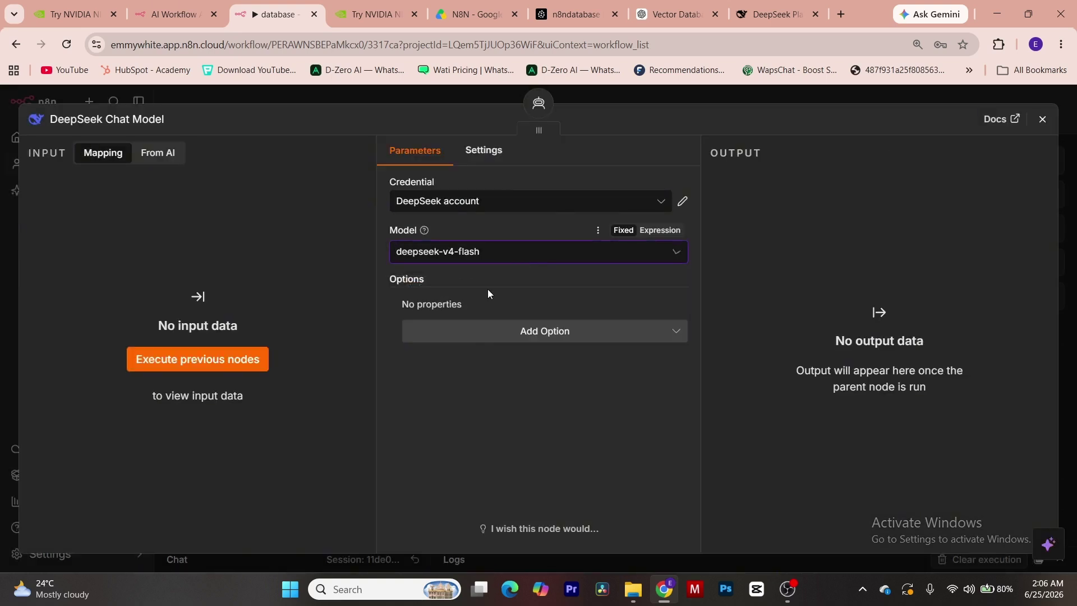
click(1042, 119)
drag(847, 422, 857, 422)
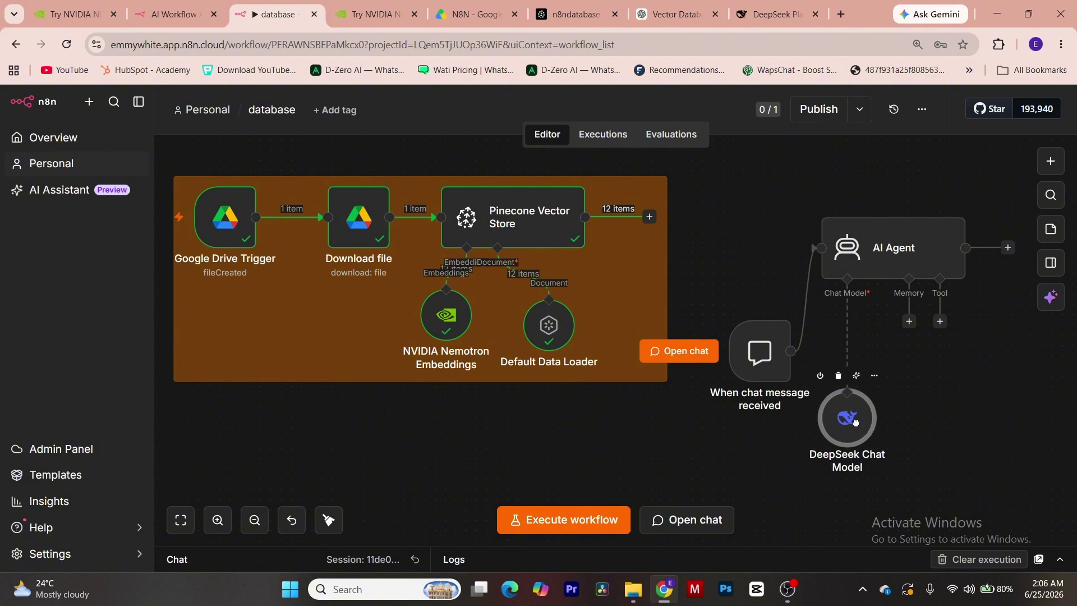
drag(751, 363, 721, 291)
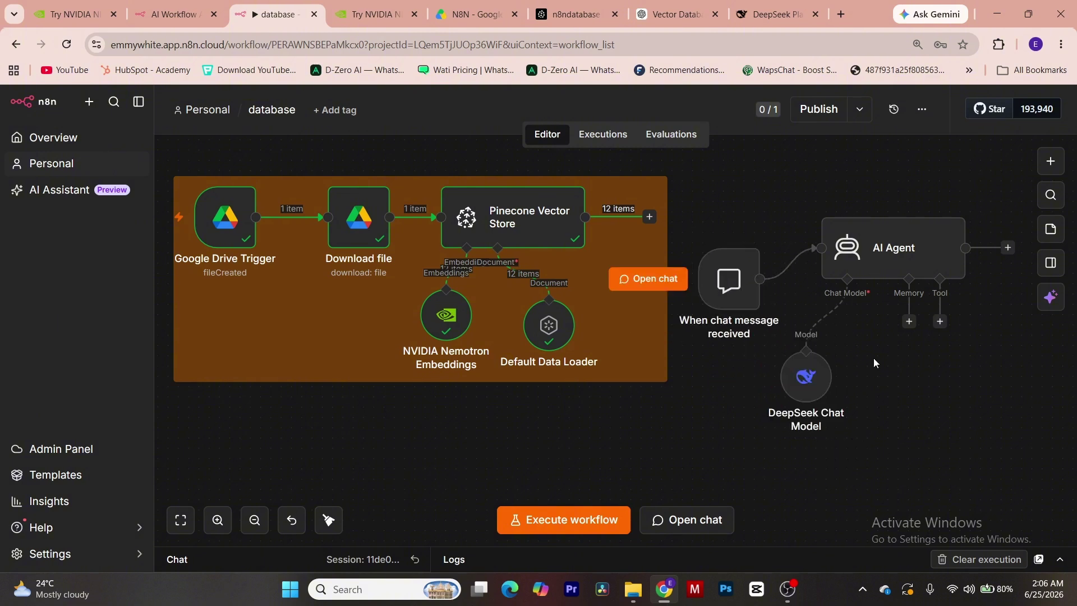
- Attach a Simple Memory node to the AI Agent with its default session and context settings
click(908, 322)
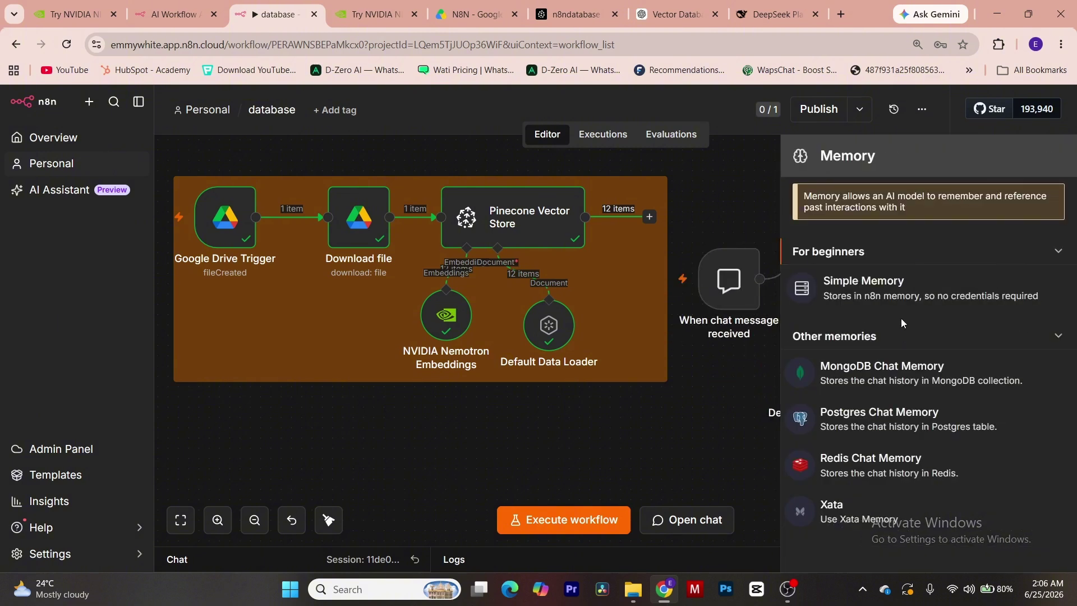
click(904, 298)
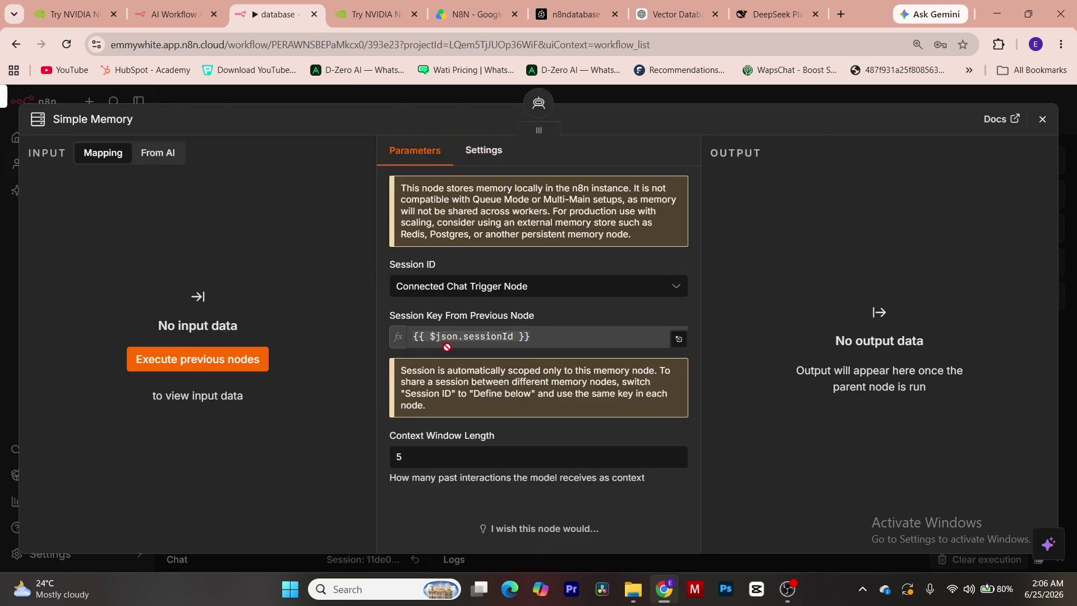
click(1042, 119)
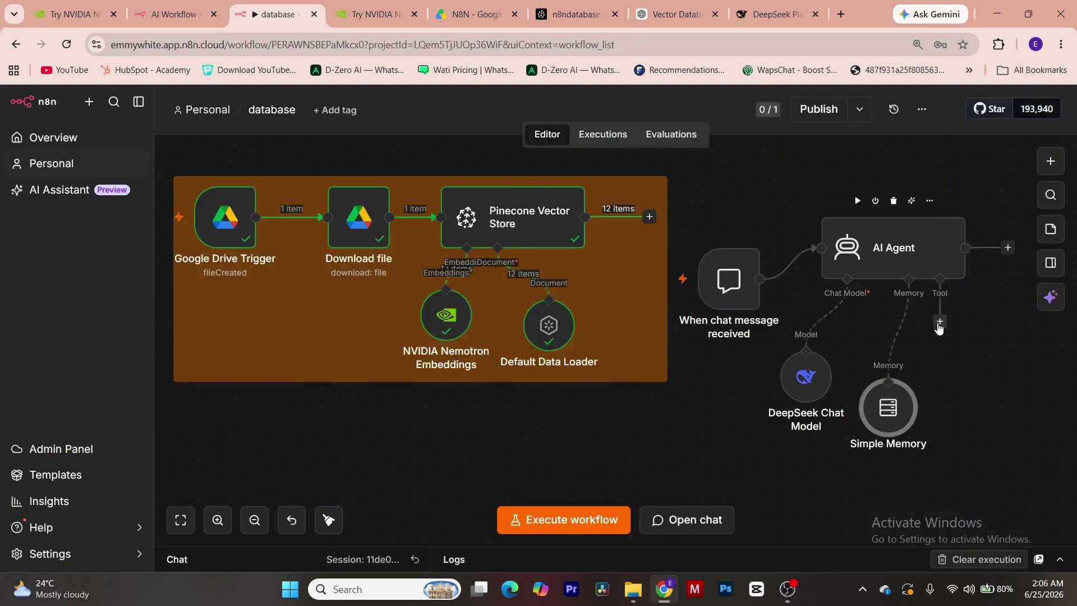
- Search the AI Agent's tools for "pine" and add a Pinecone Vector Store tool
click(939, 323)
text(pine)
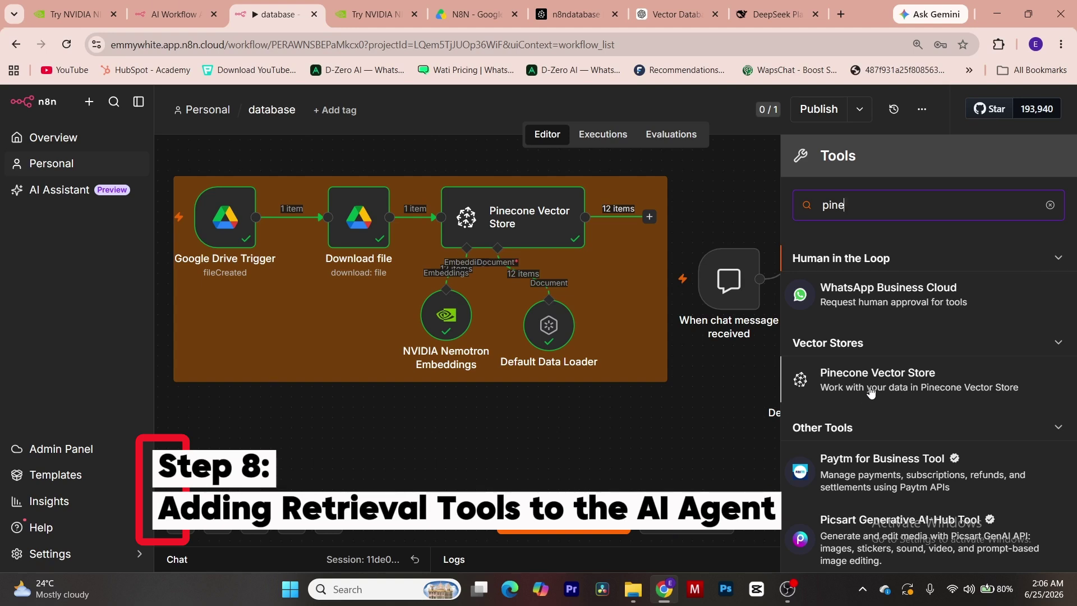
click(870, 392)
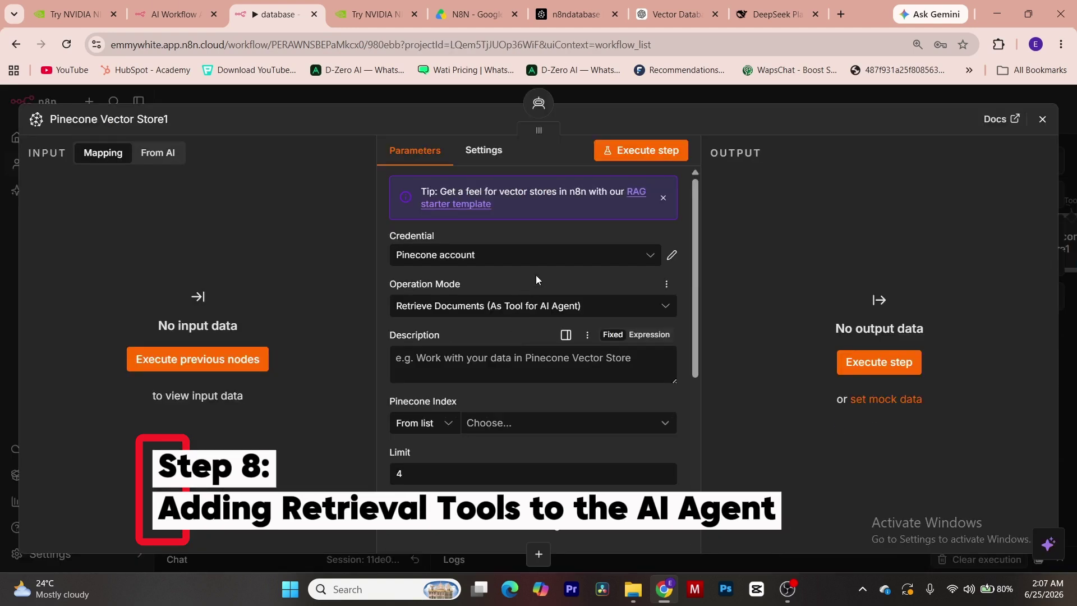
- Review the Pinecone account credential and the available operation modes of the new vector store tool
click(543, 261)
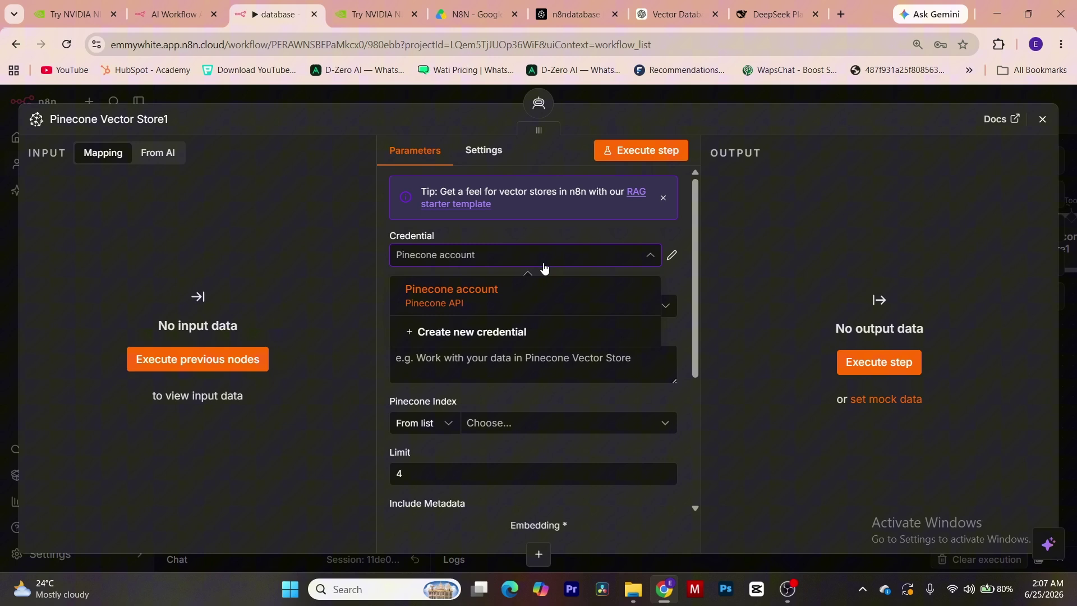
click(542, 264)
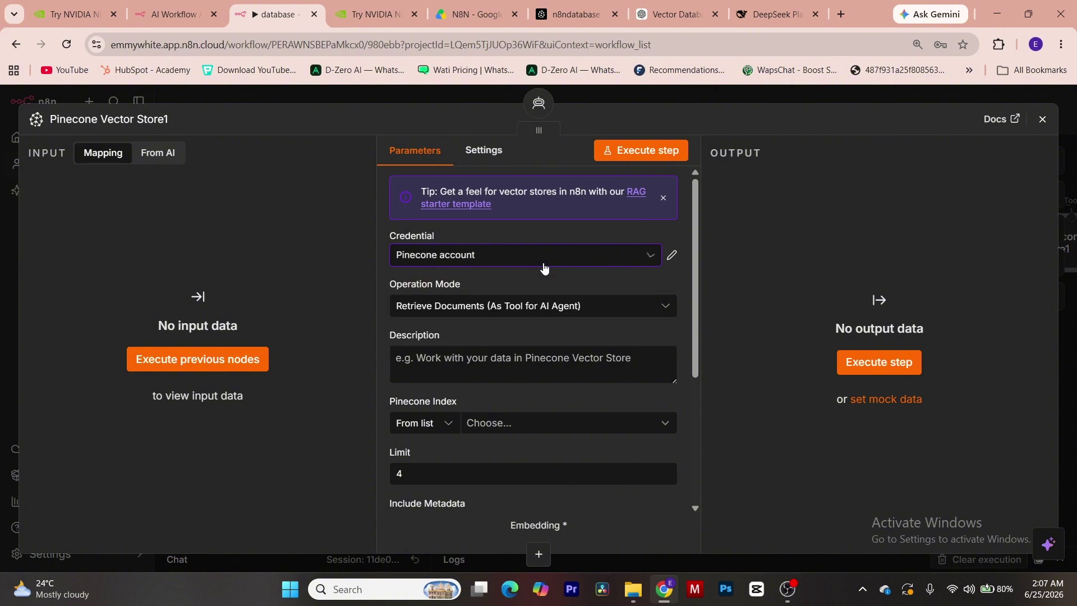
click(673, 257)
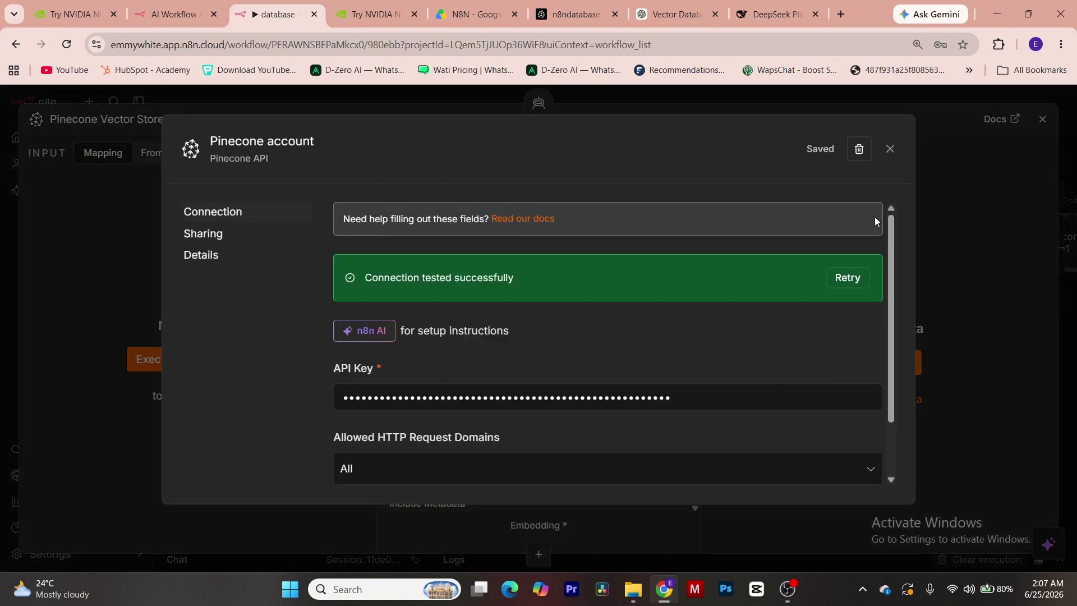
click(890, 149)
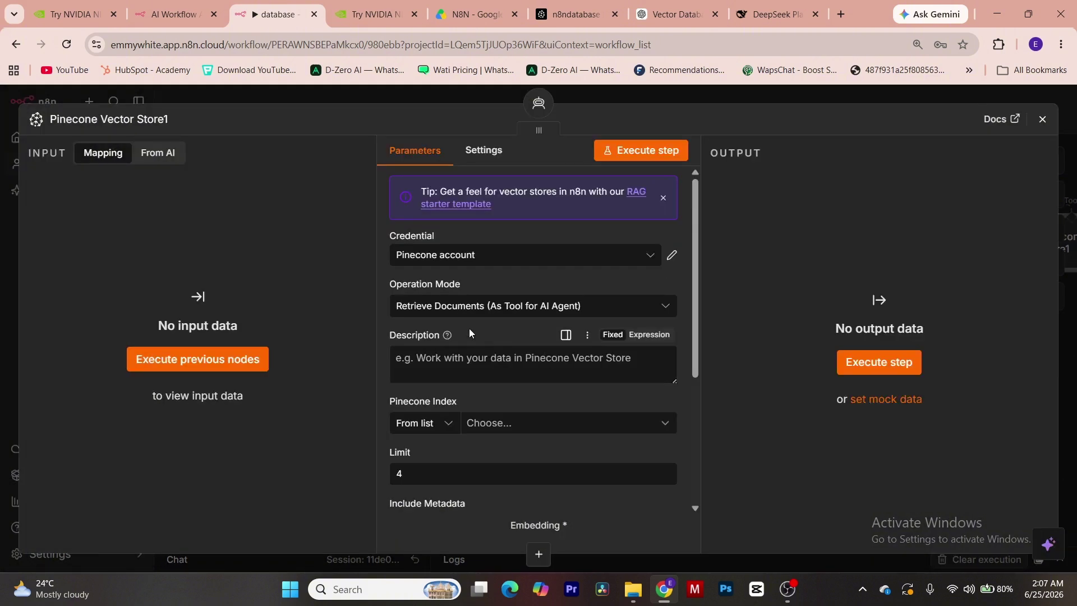
click(449, 310)
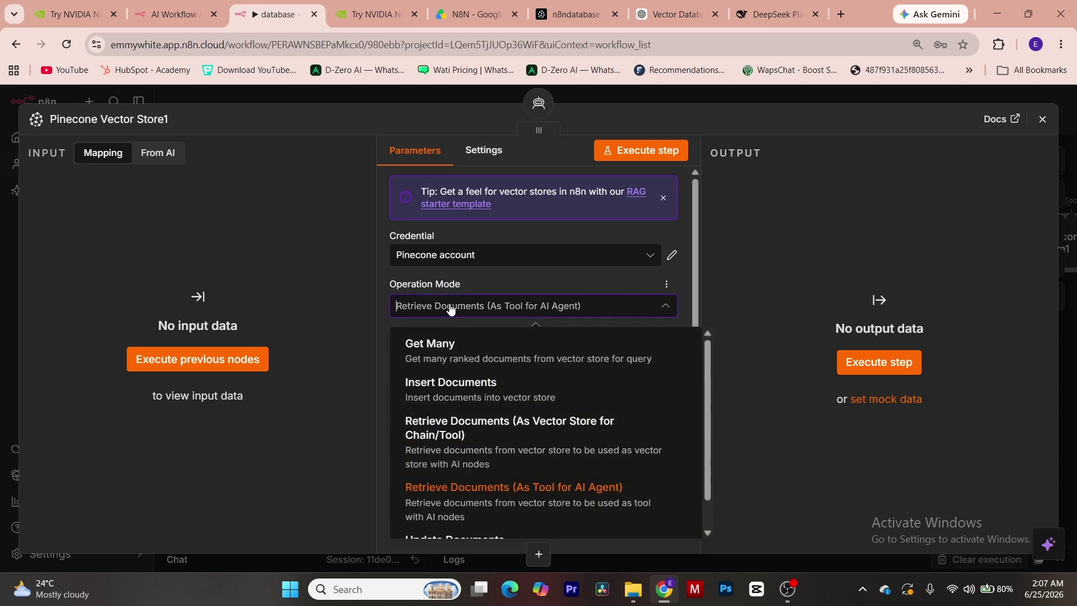
click(472, 281)
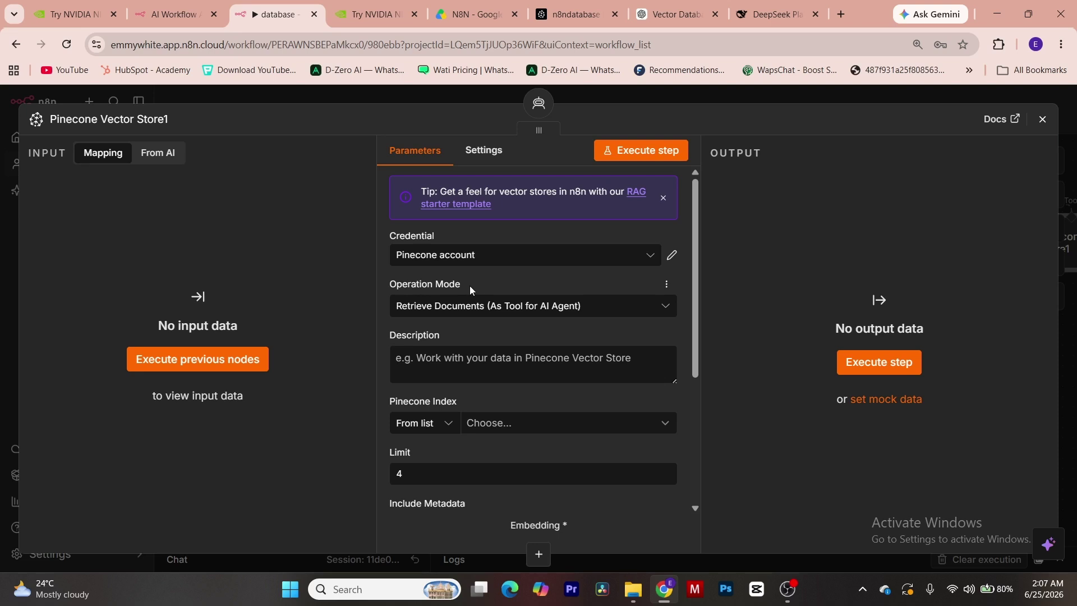
- Set the Pinecone tool's description to "use this tool to retrieve documents from the vector store."
click(507, 370)
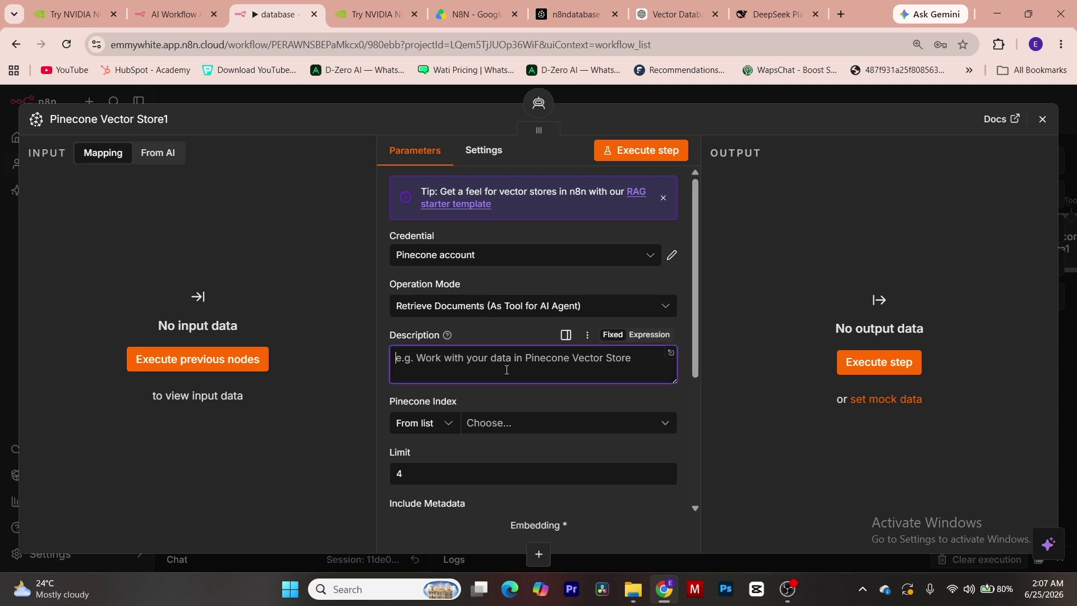
text(use this tool to retrieve documents from the vector store.)
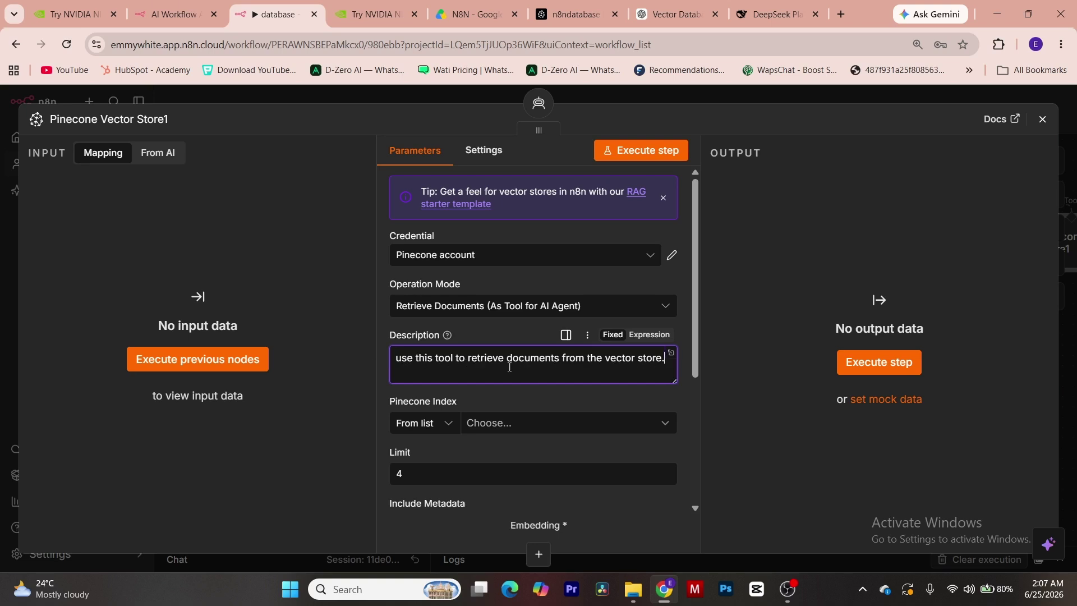
mouse_move(448, 336)
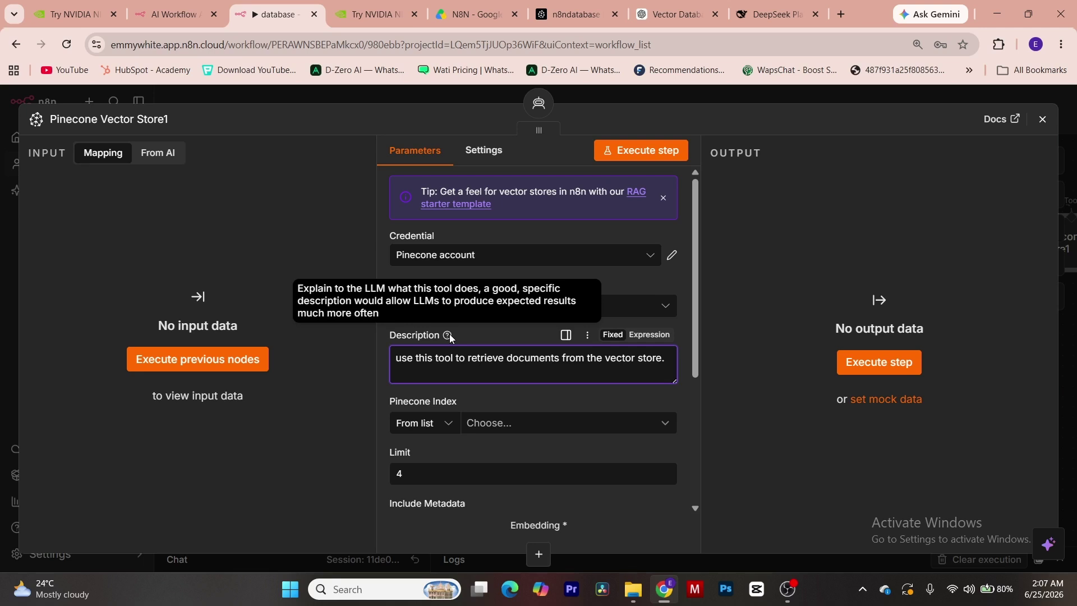
- Select n8ndatabase as the tool's Pinecone index and close the node without adding extra options
scroll(518, 385, down, 3)
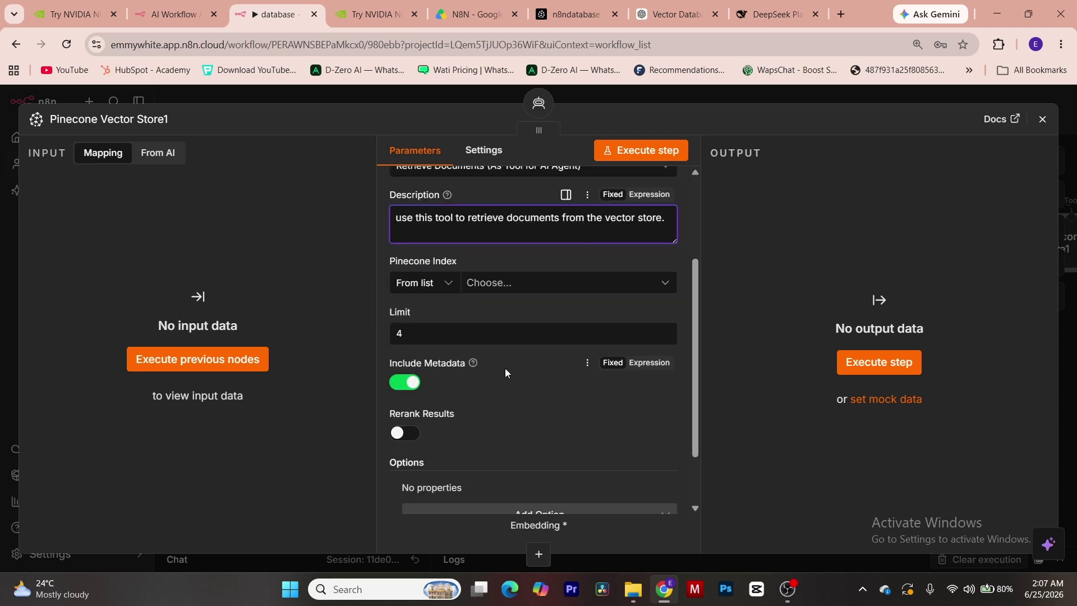
click(480, 284)
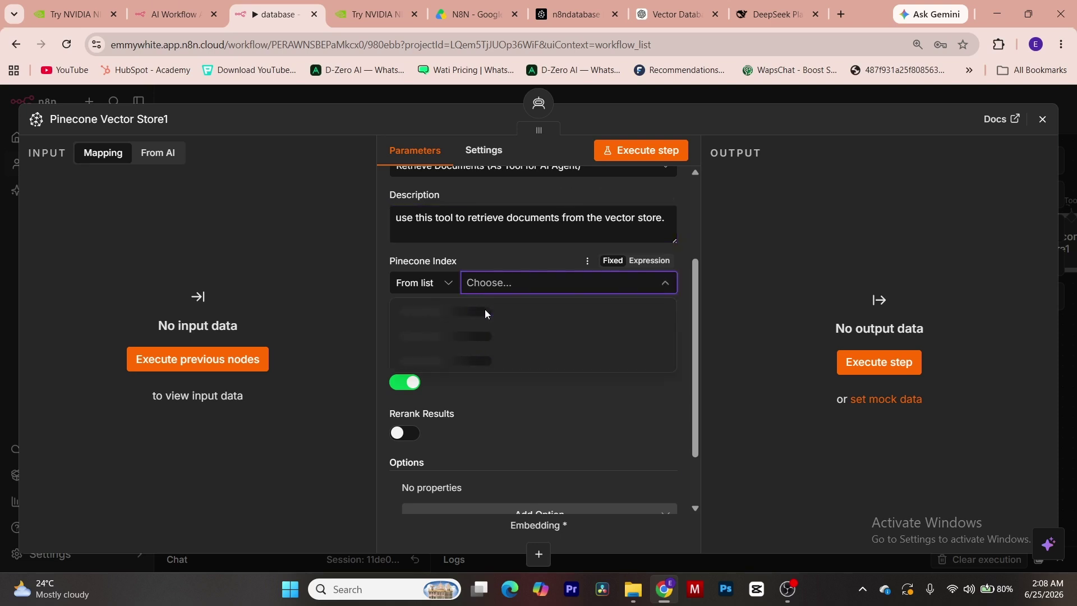
click(481, 314)
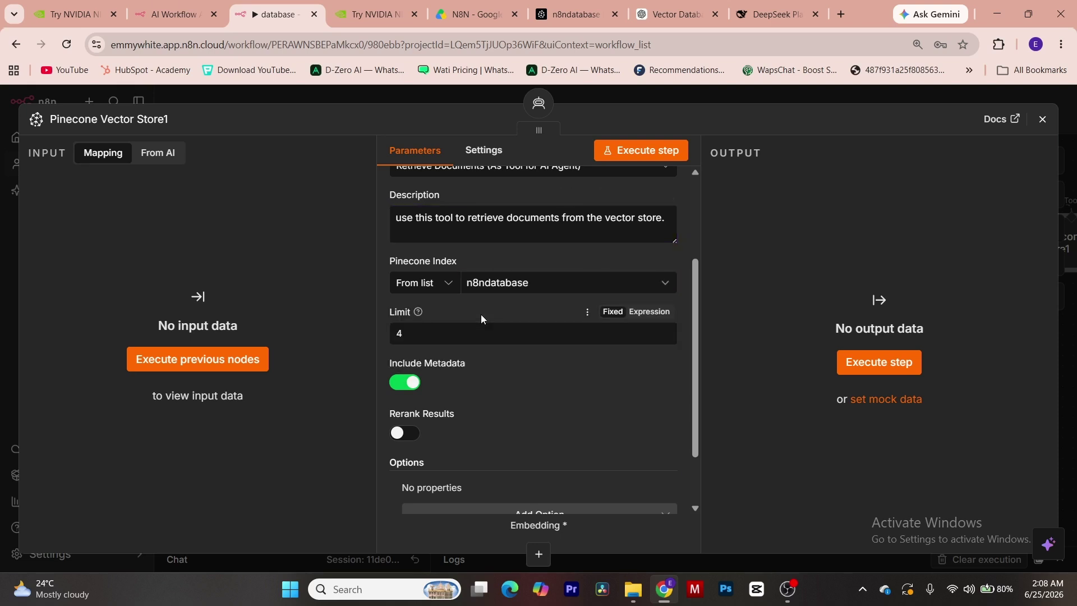
scroll(475, 390, down, 2)
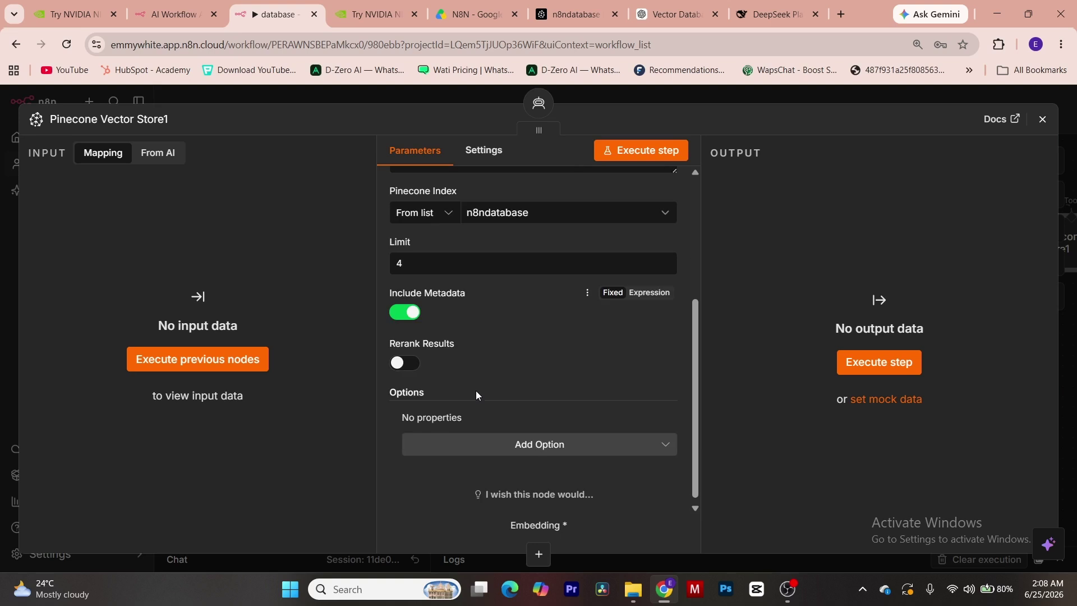
click(548, 440)
click(551, 443)
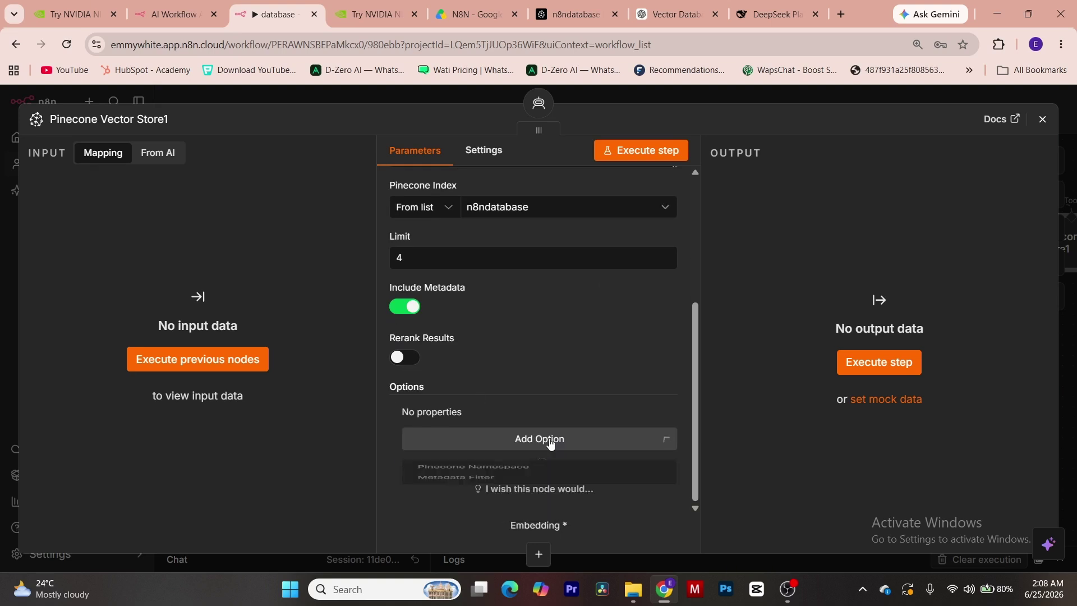
click(1042, 119)
- Shift the Simple Memory node slightly upward and place the Pinecone retrieval tool beside it beneath the AI Agent
drag(891, 414, 890, 406)
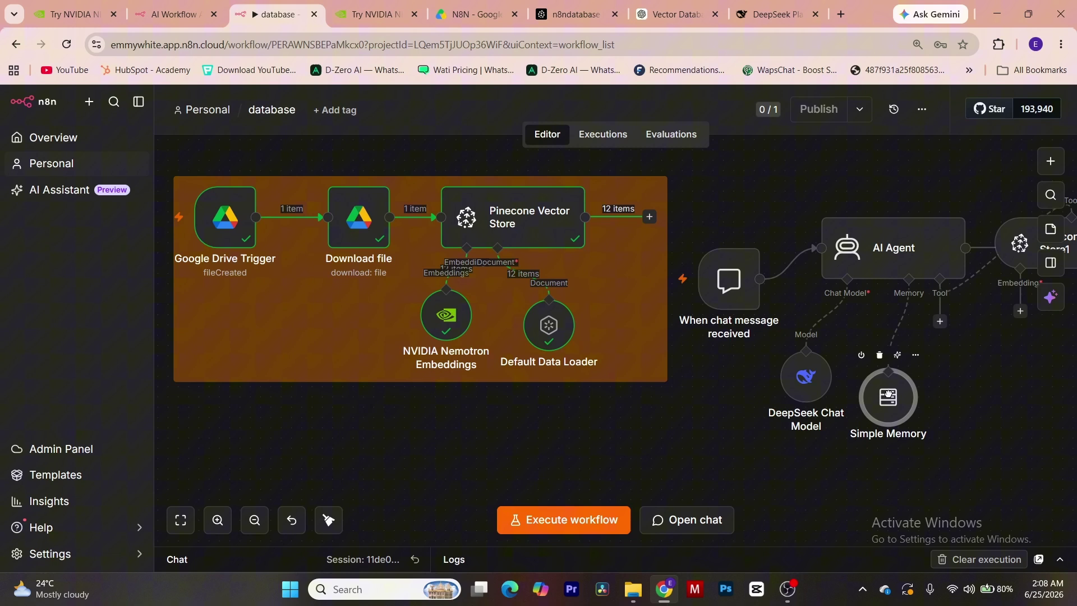
drag(1021, 250, 959, 418)
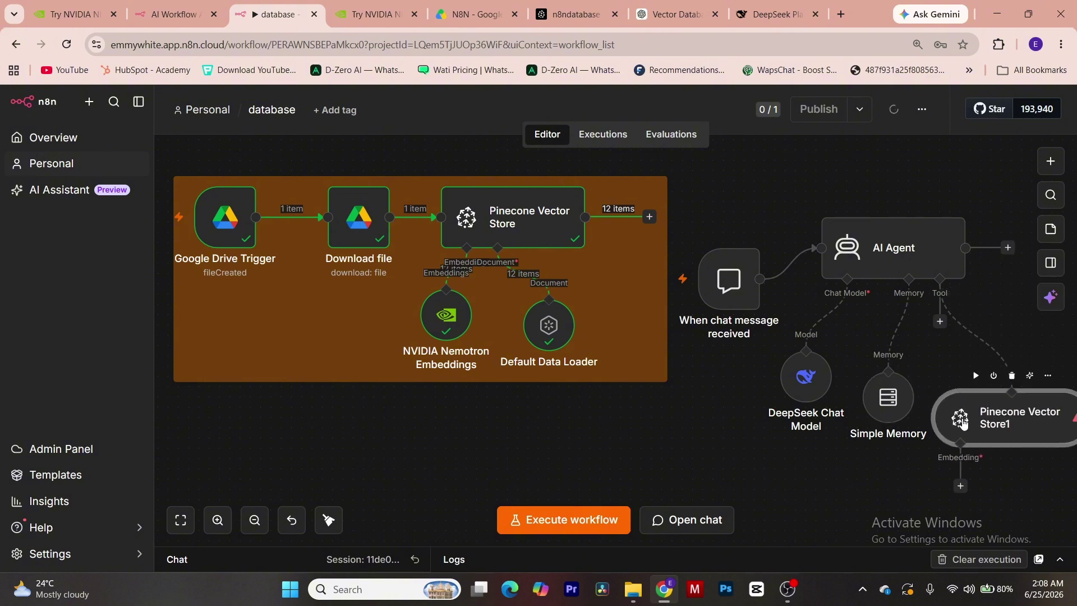
key(minus)
key(minus)
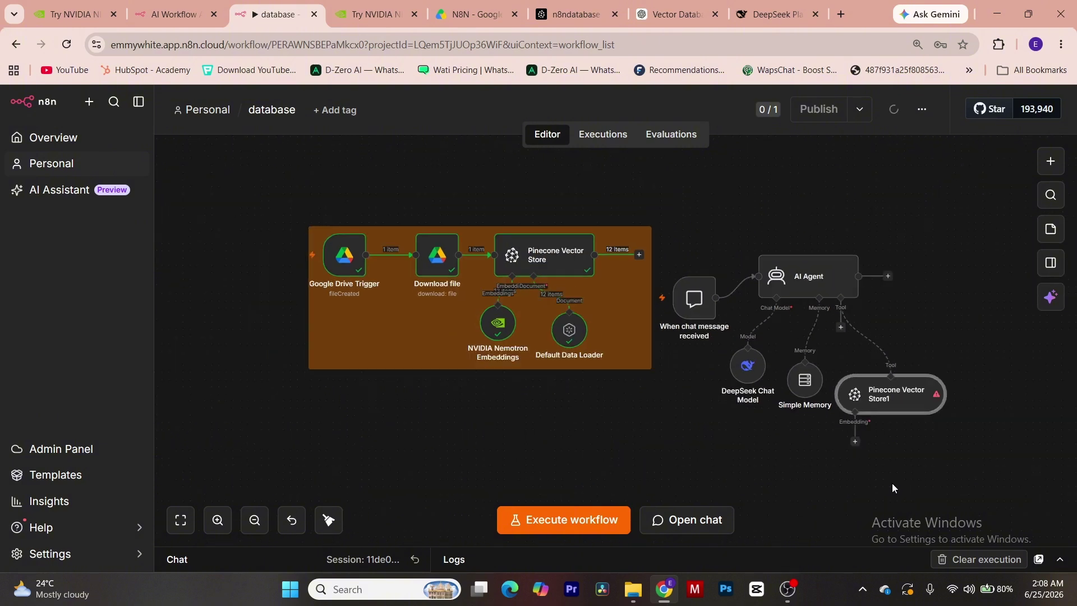
- Attach an NVIDIA Nemotron Embeddings node to the embedding input of the AI Agent's Pinecone retrieval tool
key(plus)
drag(981, 334, 733, 388)
key(plus)
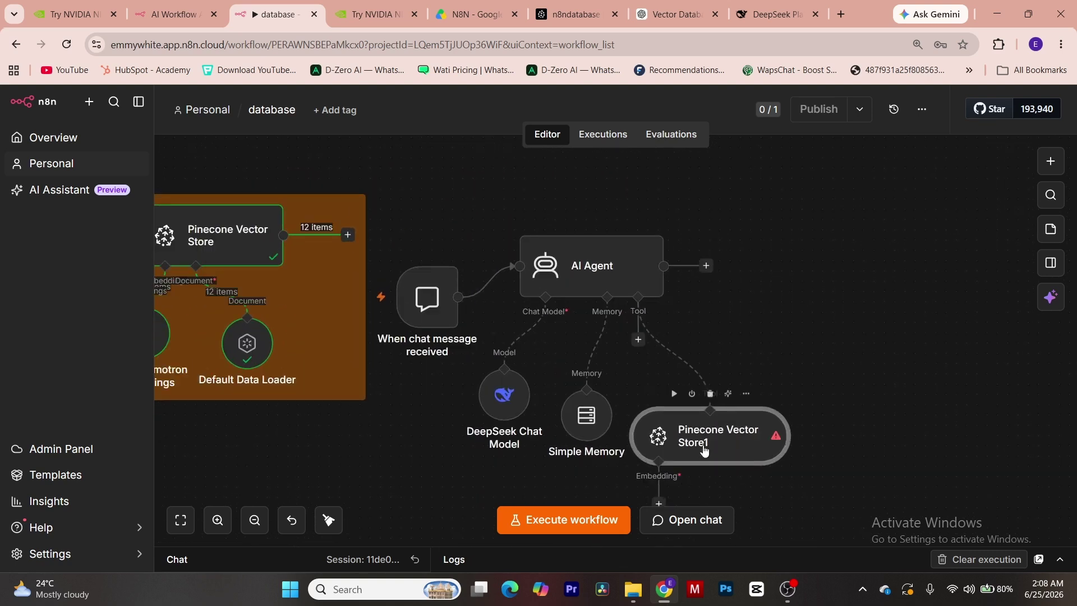
scroll(701, 449, down, 1)
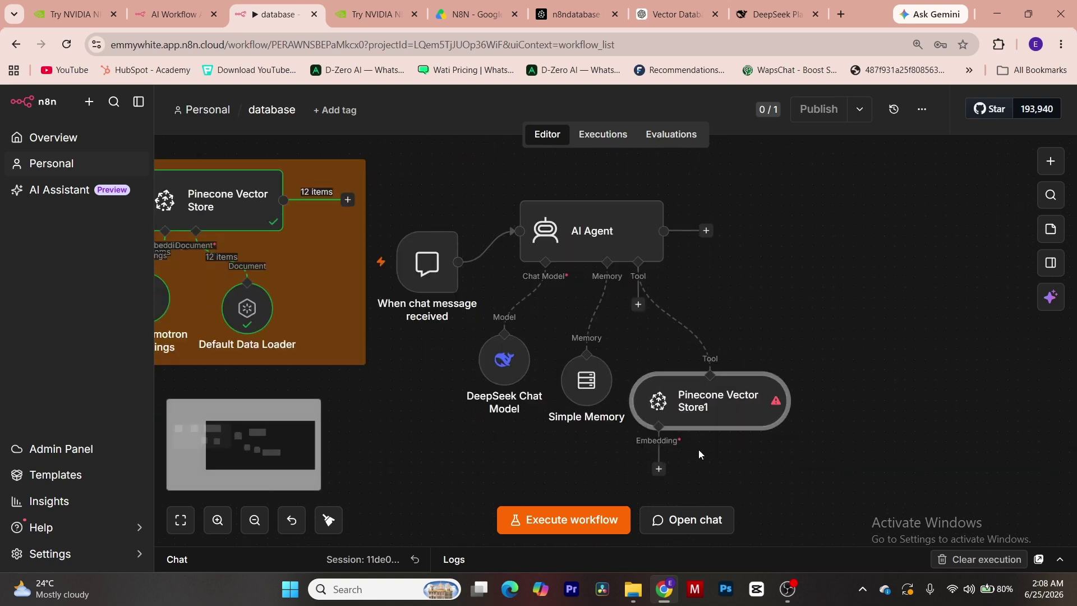
click(659, 468)
scroll(844, 451, down, 6)
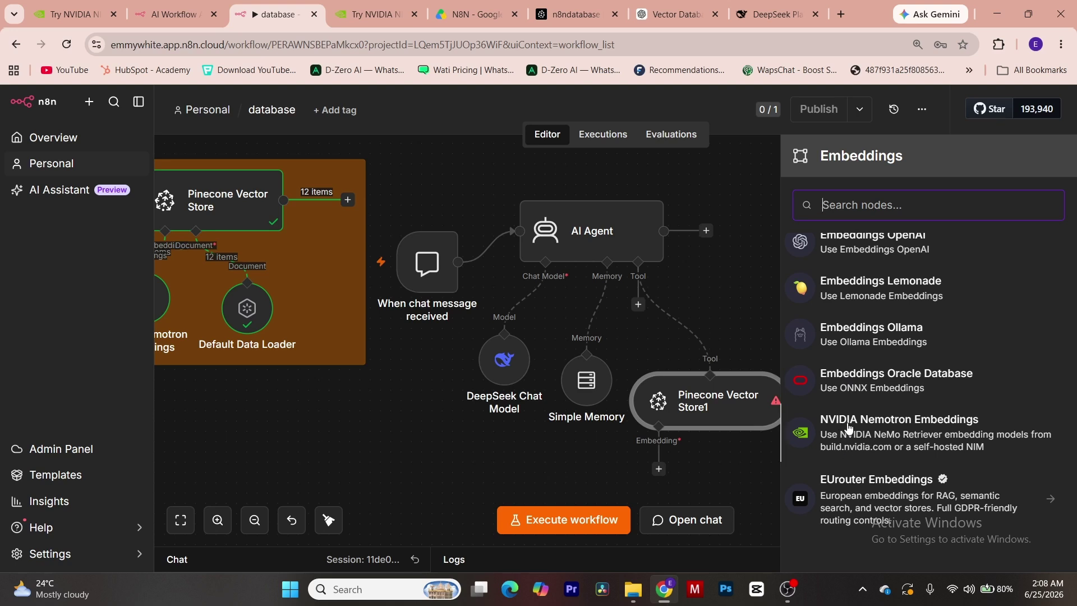
click(846, 429)
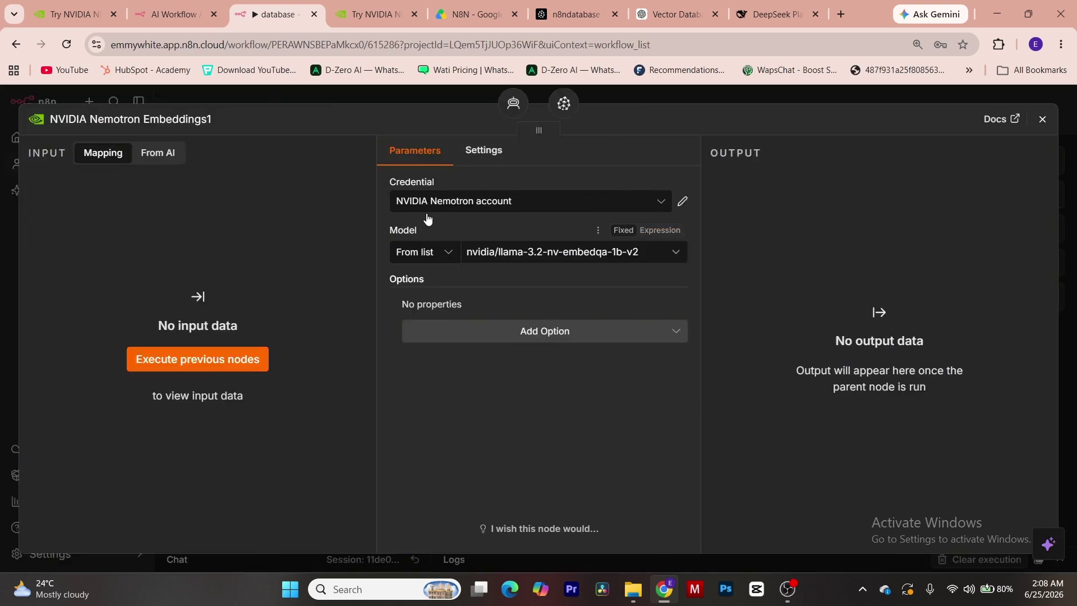
- Review the NVIDIA Nemotron account credential and the additional options available for the new embeddings node
click(682, 201)
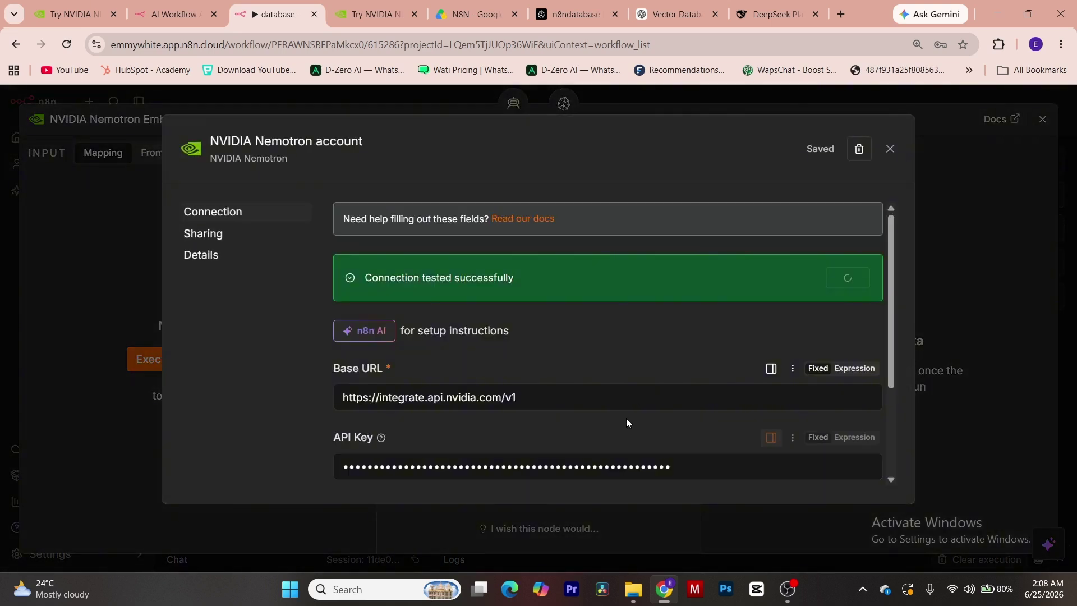
click(886, 148)
click(587, 332)
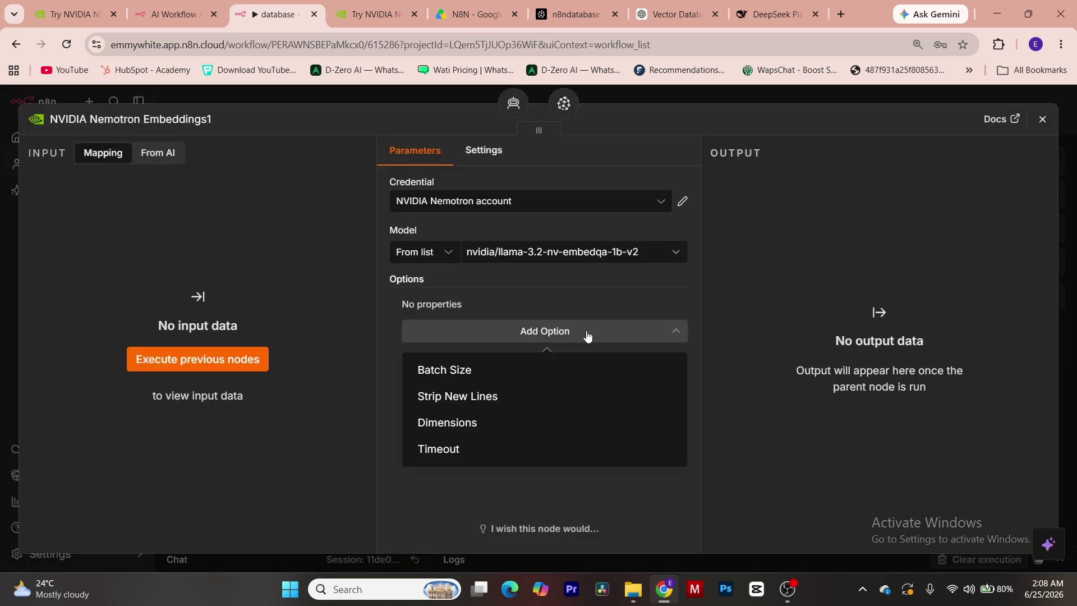
click(587, 335)
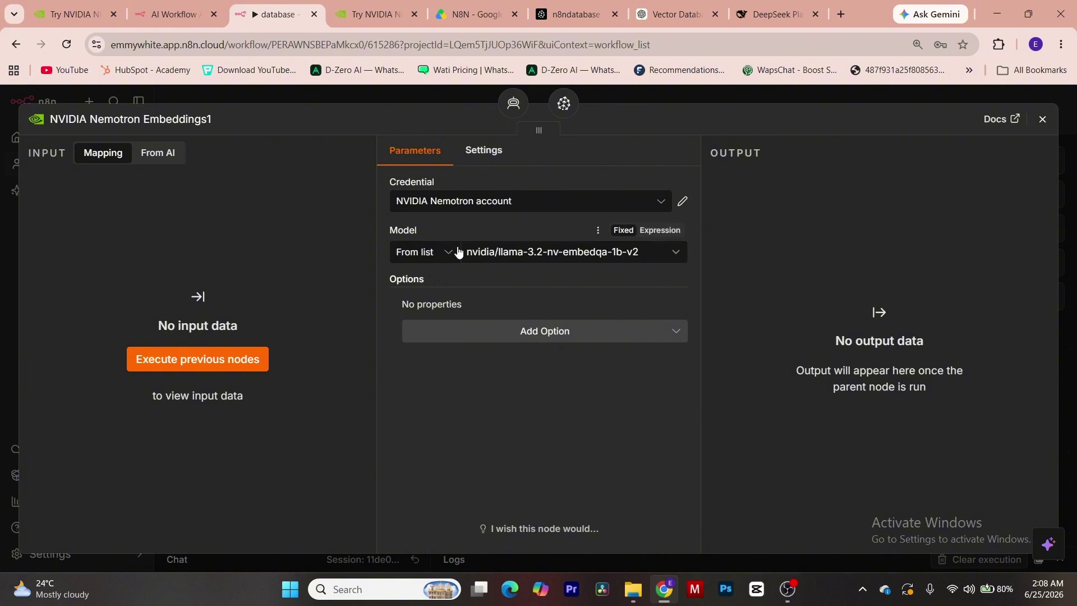
- Set the embedding model to nvidia/llama-nemotron-embed-1b-v2, check the n8ndatabase index in Pinecone, and close the embeddings node
click(503, 254)
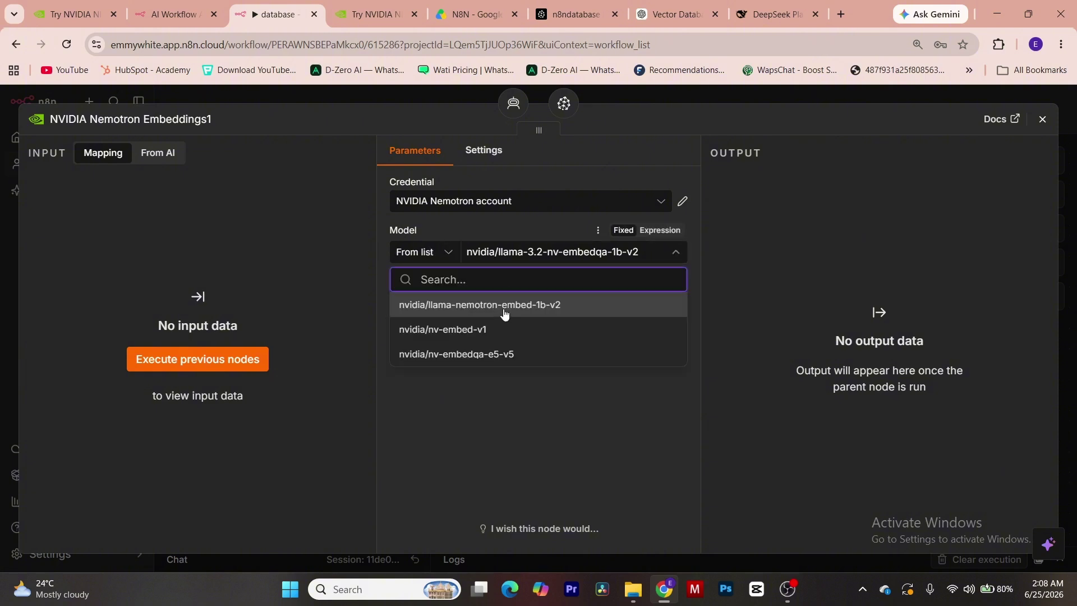
click(503, 305)
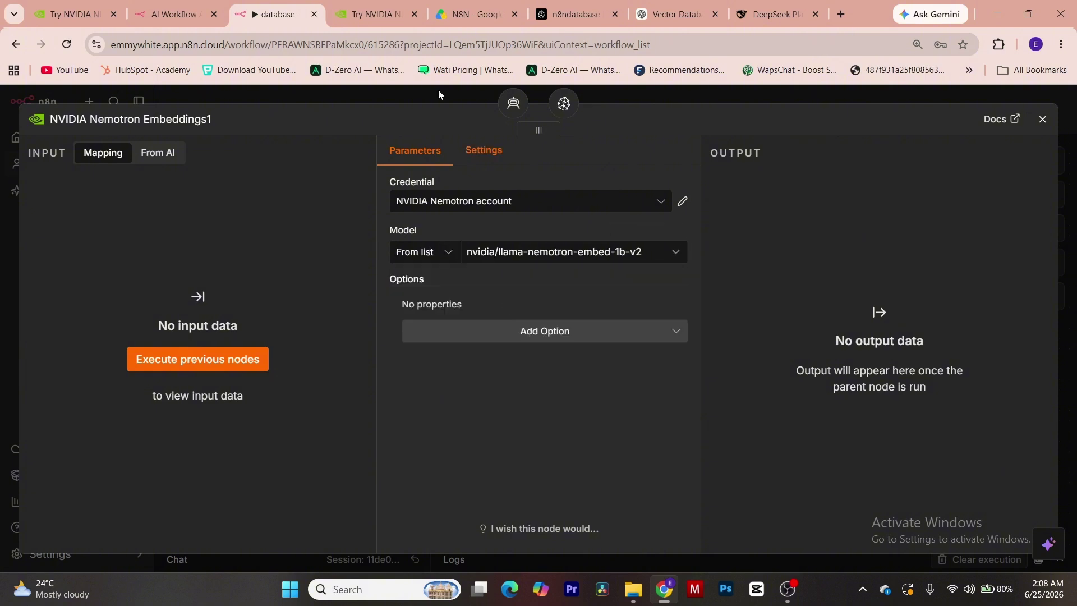
click(543, 23)
scroll(435, 222, up, 4)
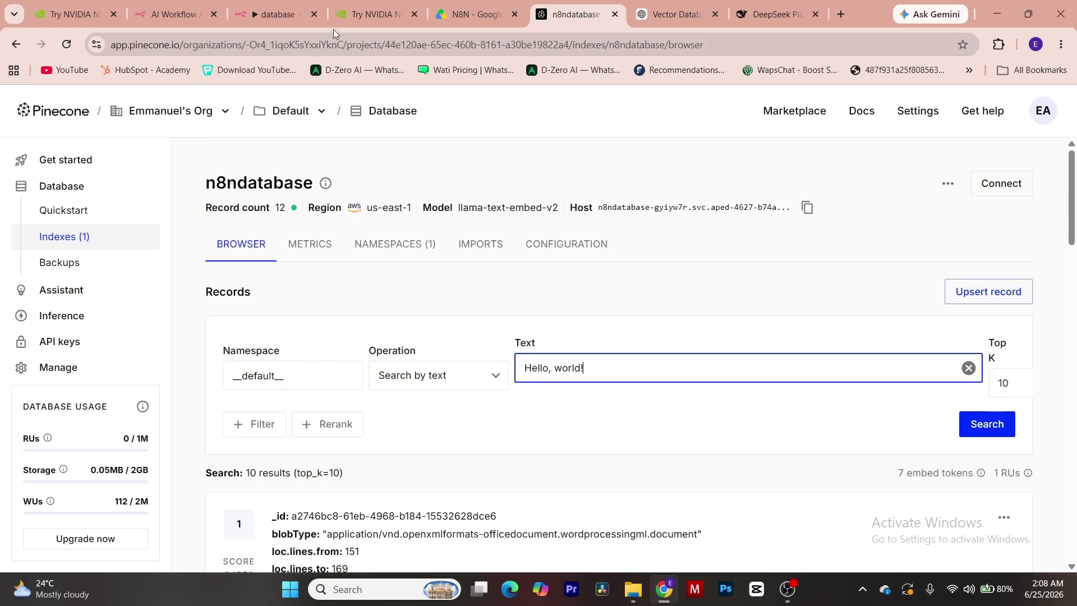
click(278, 15)
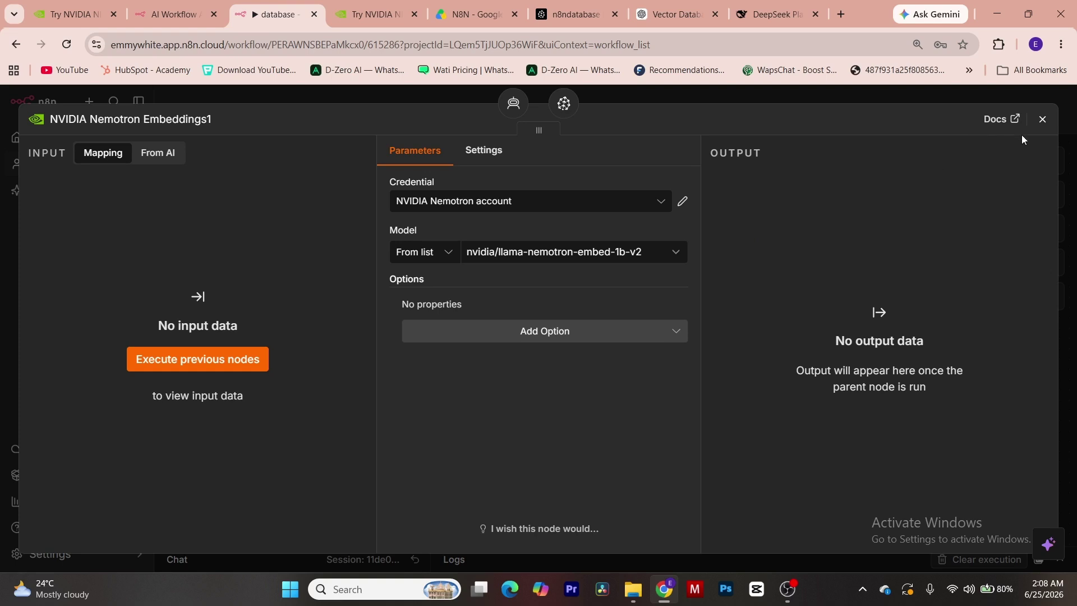
click(1041, 120)
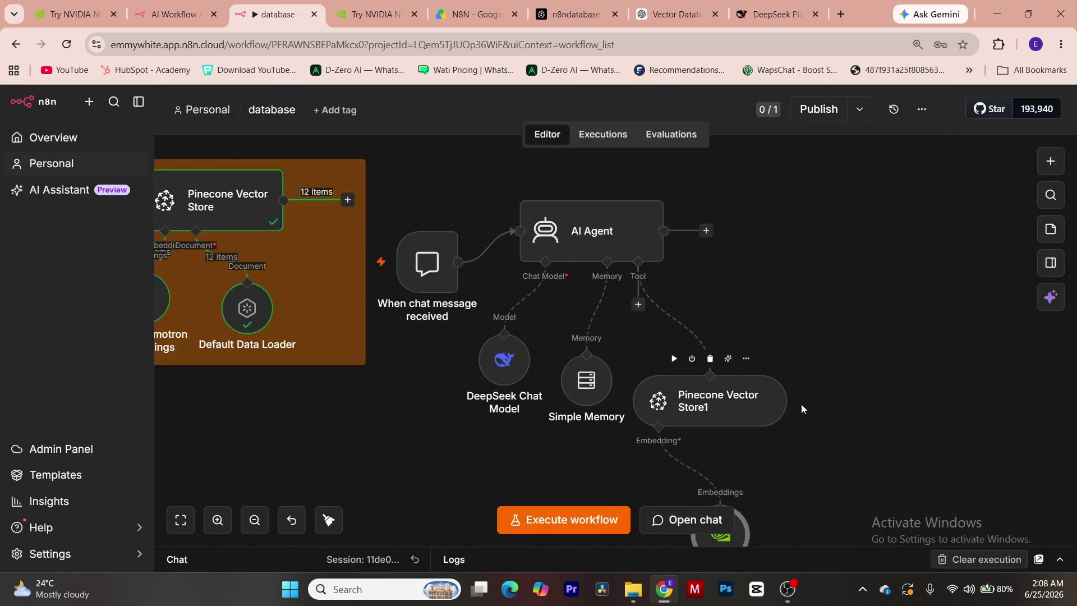
- Write an AI Agent system message to retrieve with the Pinecone tool, answer only from the database, and admit lacking information on out-of-scope questions
scroll(802, 405, down, 1)
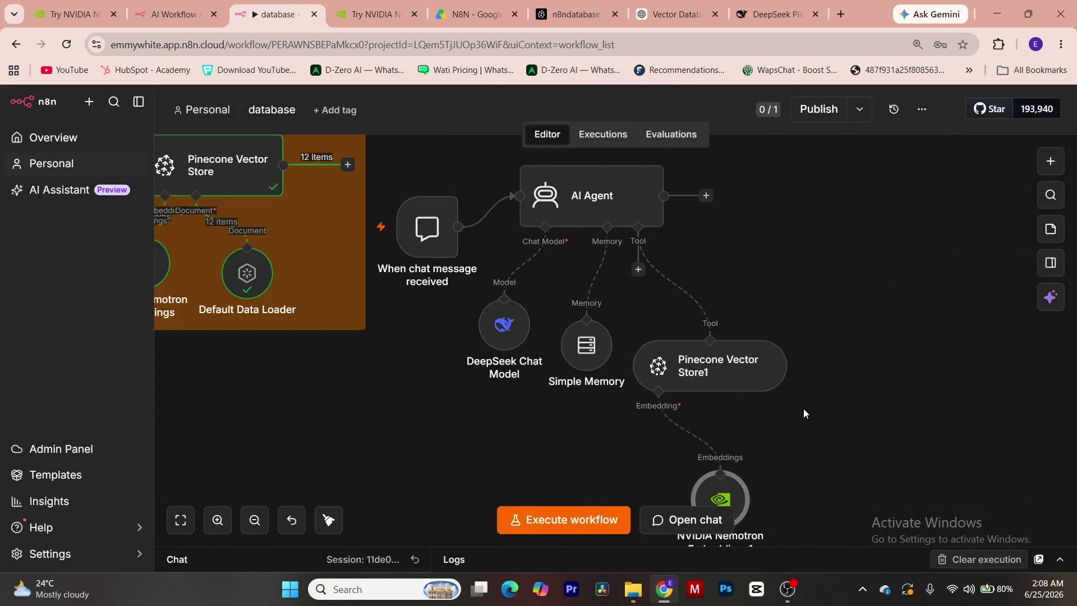
click(603, 202)
double_click(603, 202)
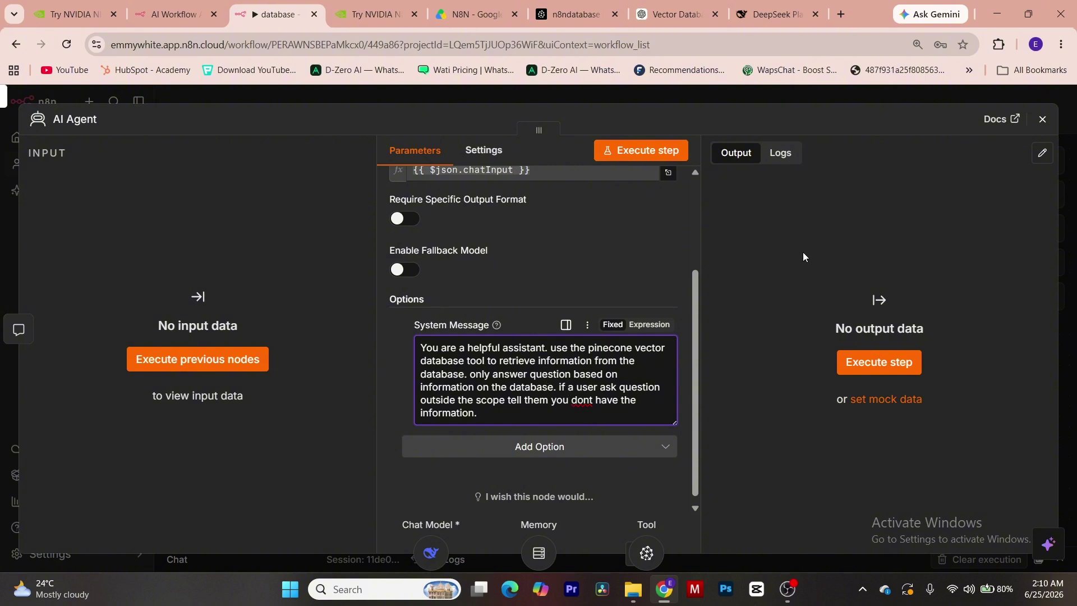
click(1041, 120)
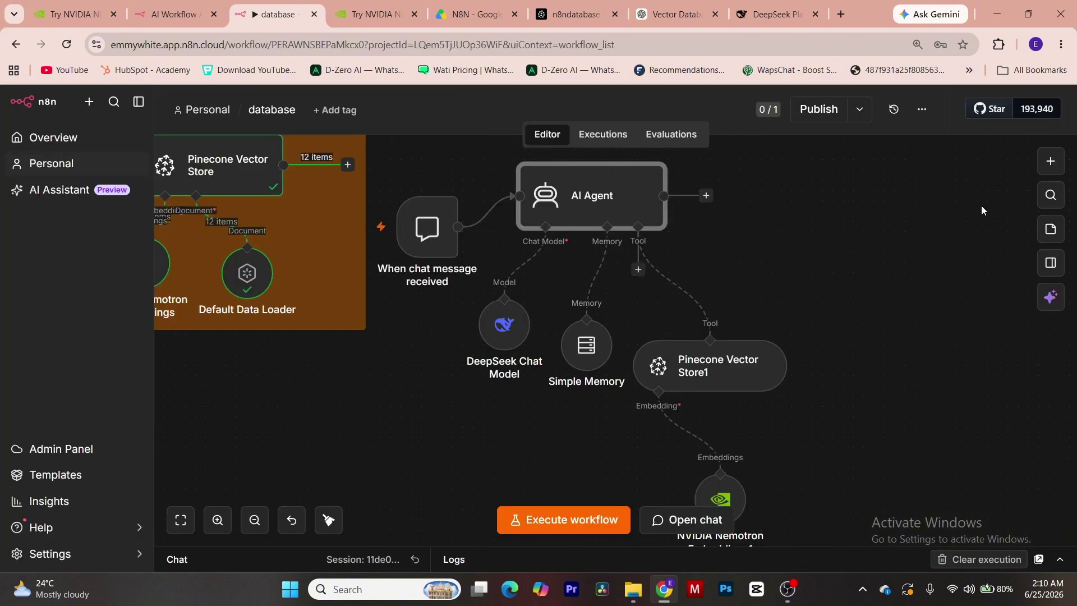
- Ask the agent in chat "what is the best strategy for the clean brand agency?" and "give me 3 steps to achieve this", reading the replies
double_click(442, 241)
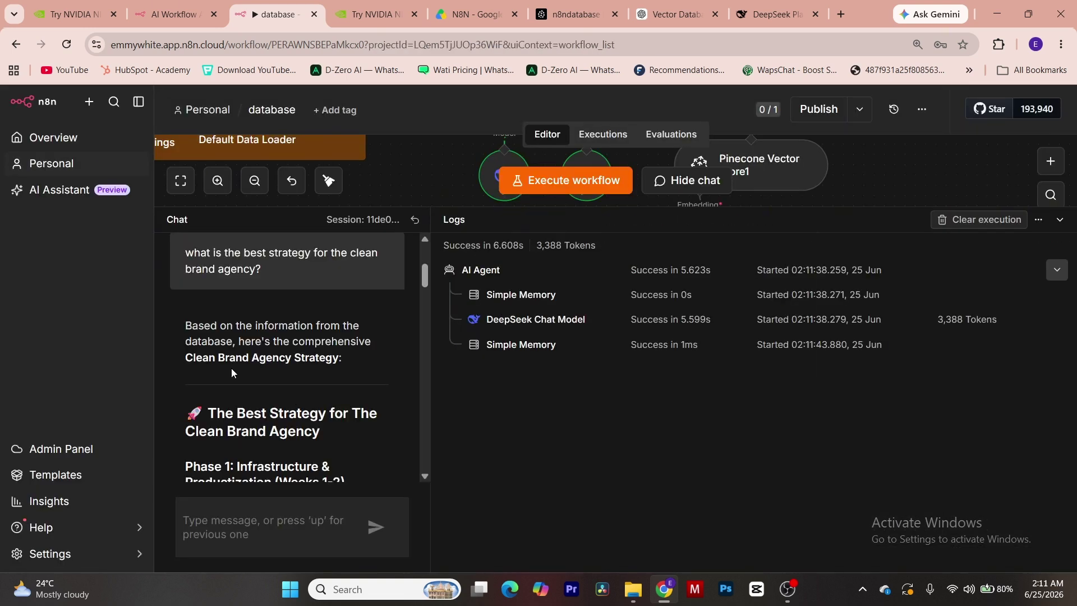
scroll(250, 347, up, 1)
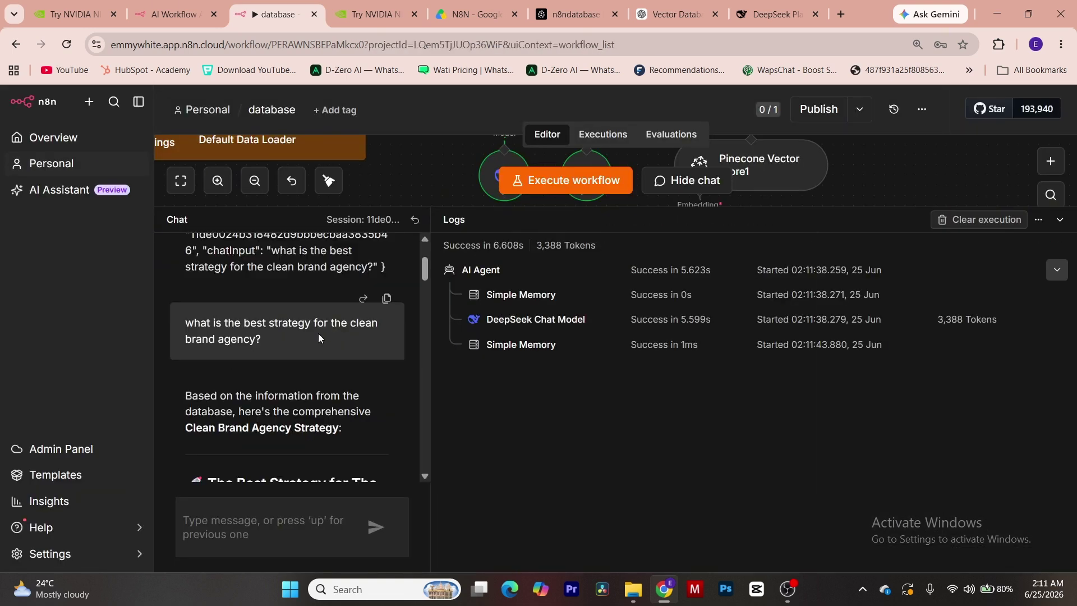
scroll(220, 342, down, 1)
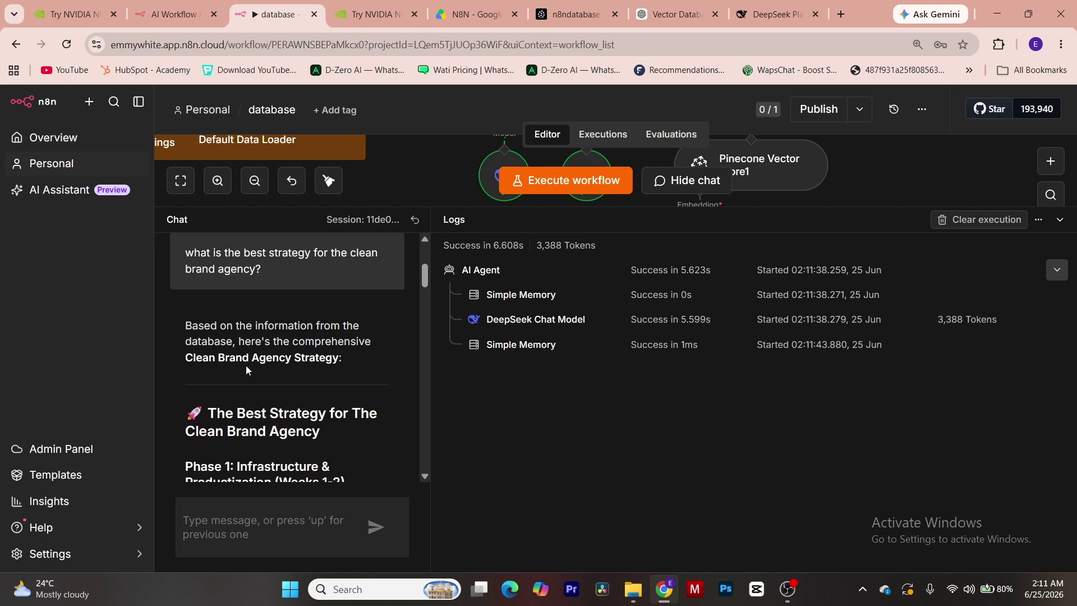
scroll(245, 365, down, 2)
scroll(305, 345, down, 10)
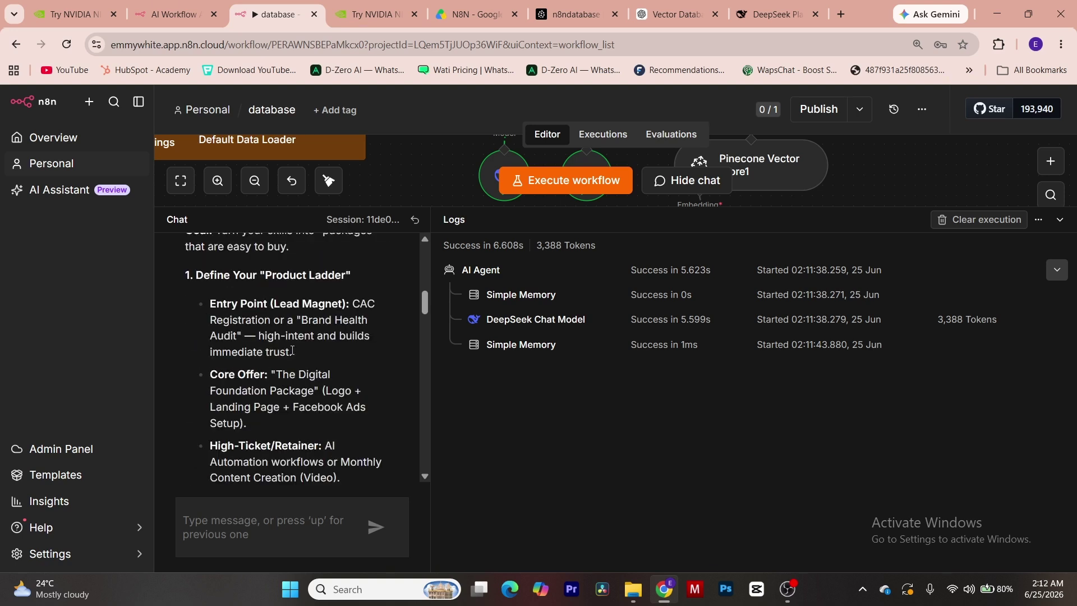
scroll(291, 350, down, 10)
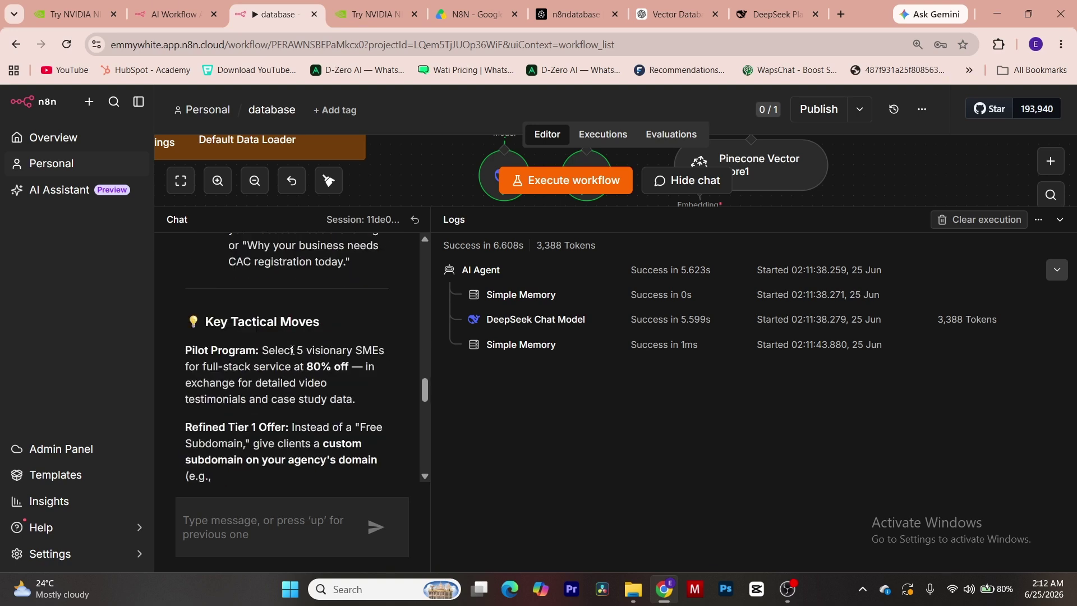
scroll(290, 351, down, 3)
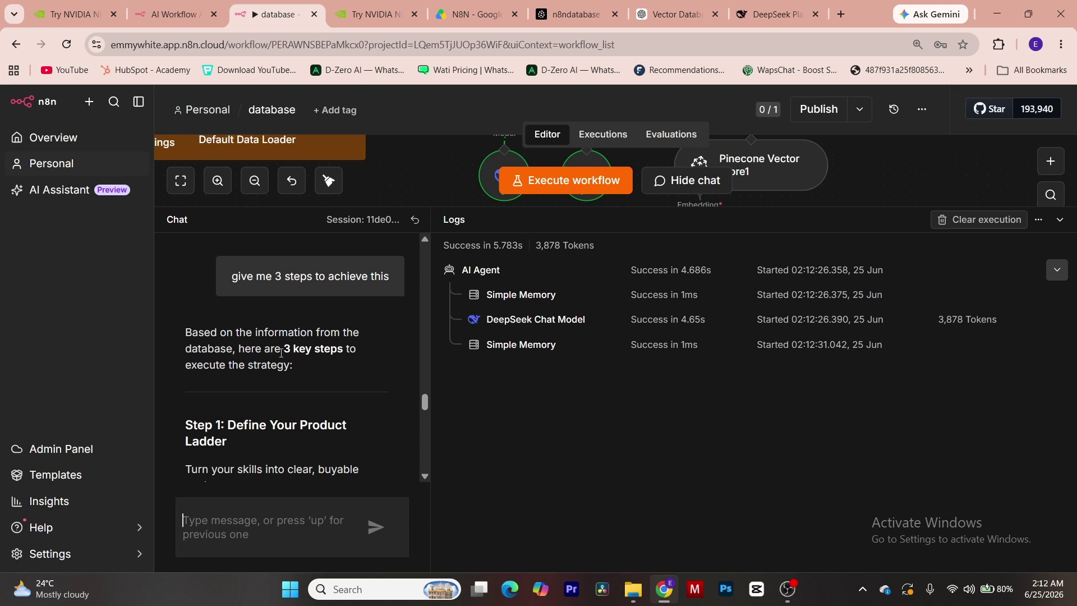
- Collapse the chat and logs and move the AI Agent node further from the chat trigger, closer to its Pinecone tool
click(1059, 219)
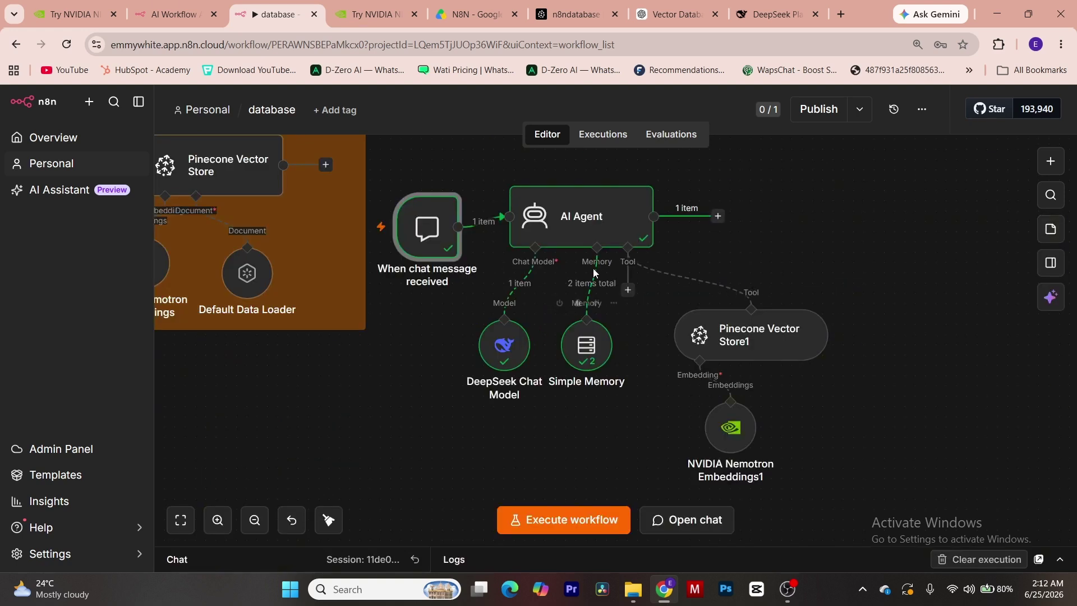
drag(603, 231, 696, 231)
scroll(436, 341, up, 1)
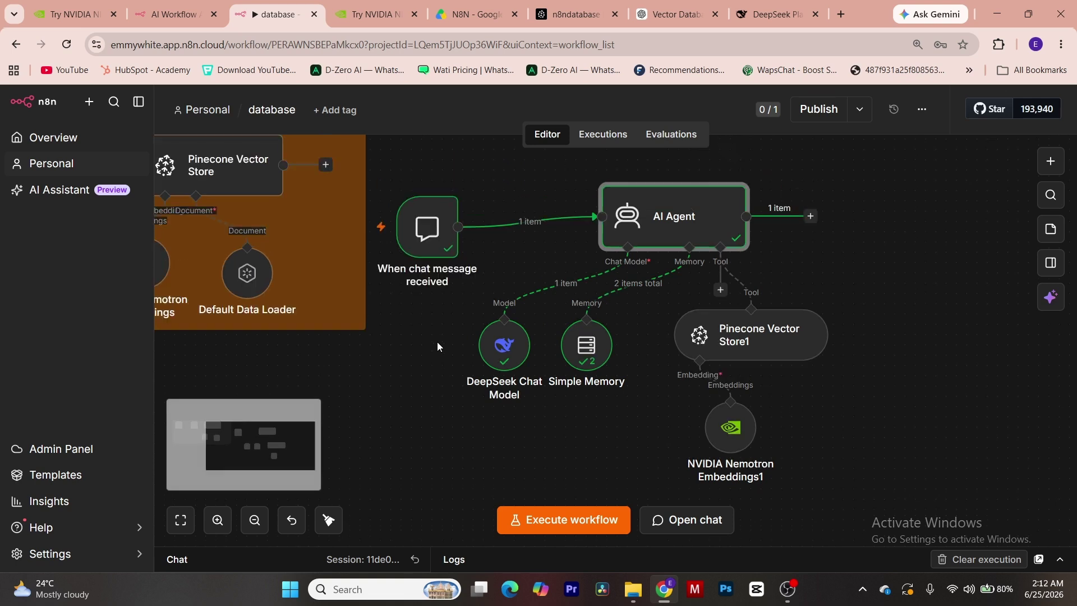
- Review the complete workflow, the source document in the Google Drive N8N folder, and the Download file node's parameters
key(minus)
key(minus)
key(minus)
key(minus)
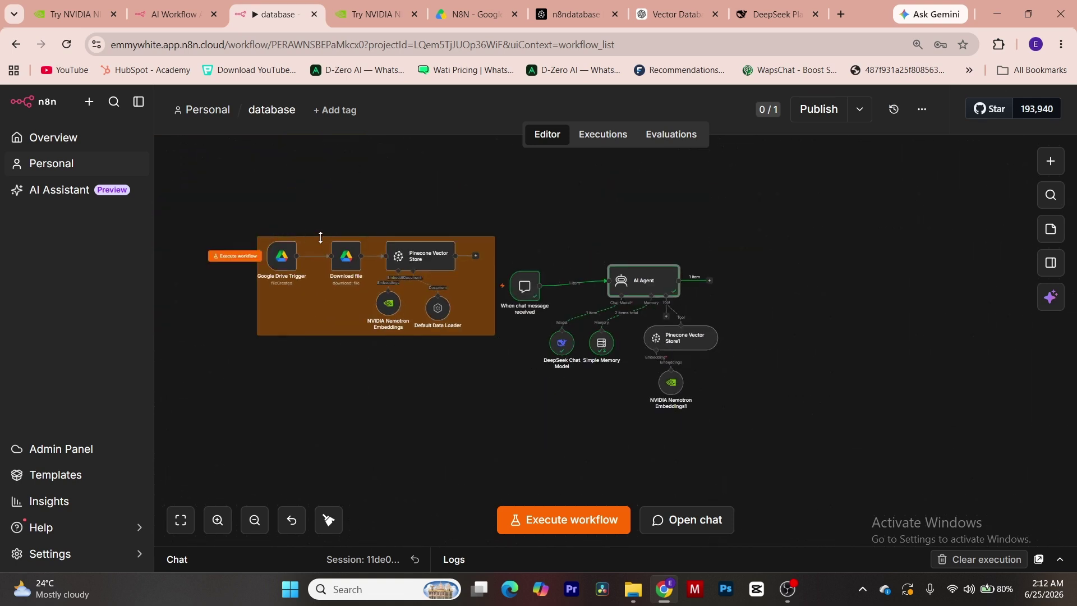
key(equal)
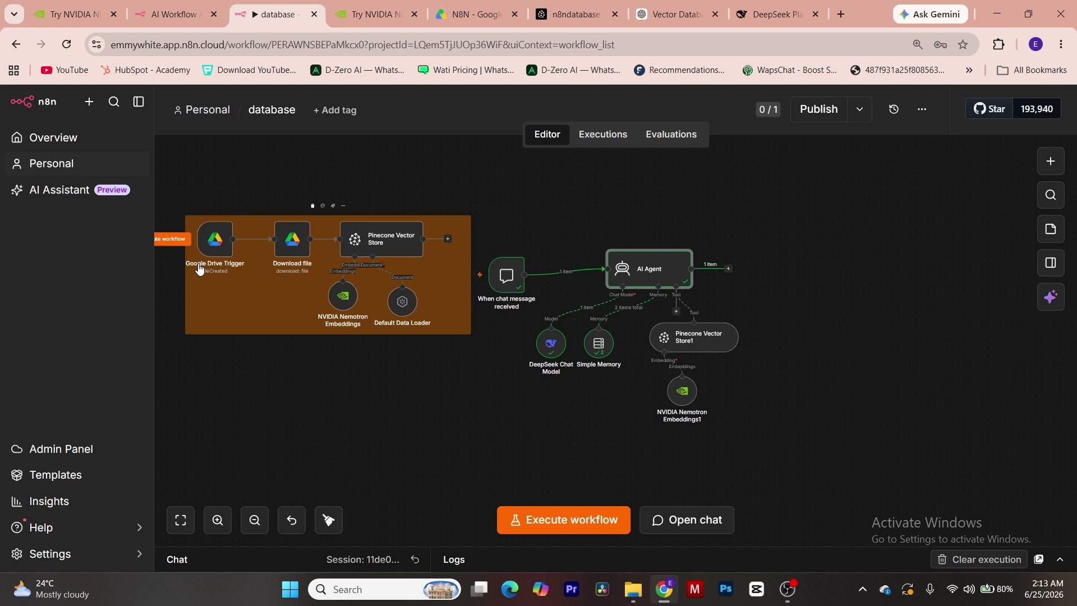
click(466, 16)
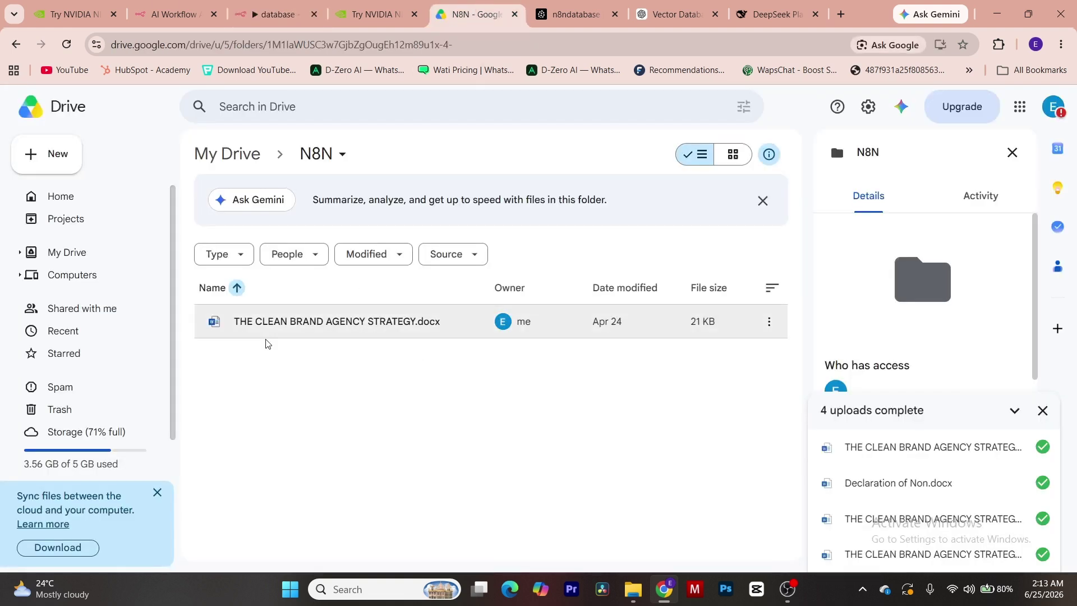
click(274, 14)
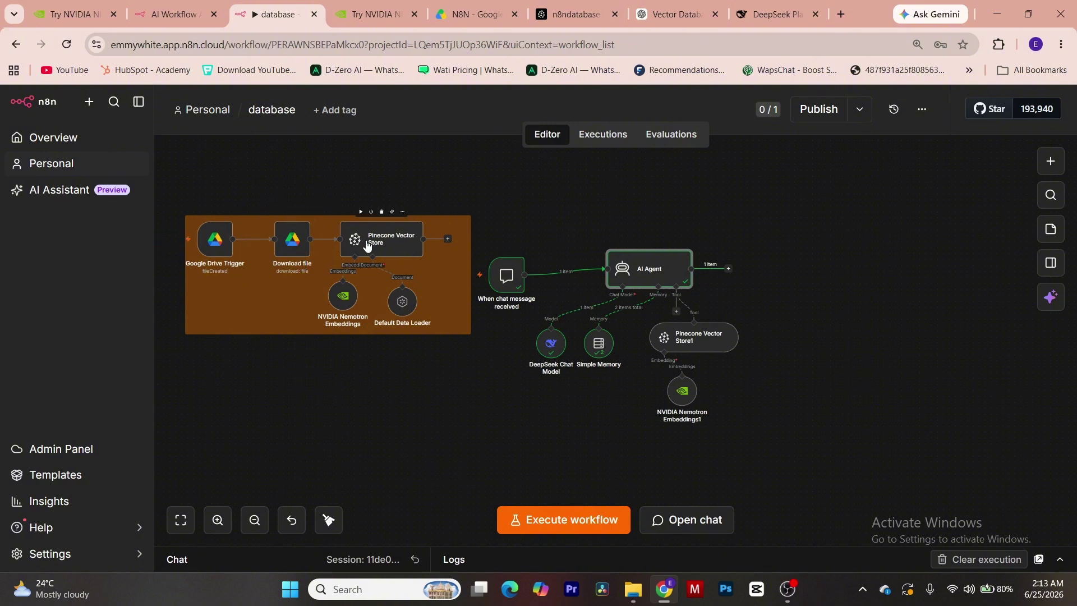
double_click(287, 252)
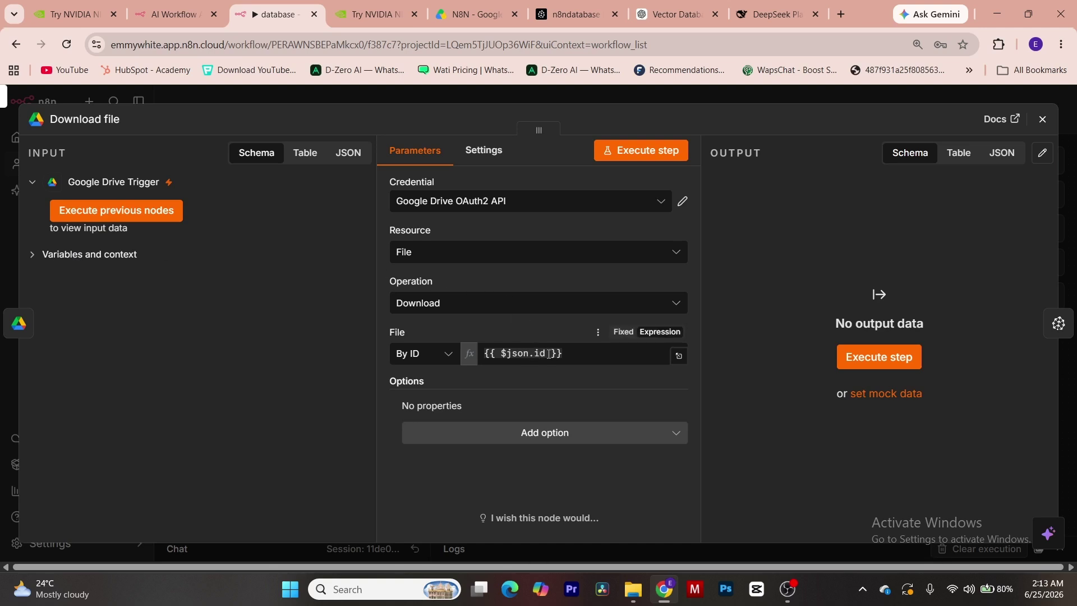
click(1042, 118)
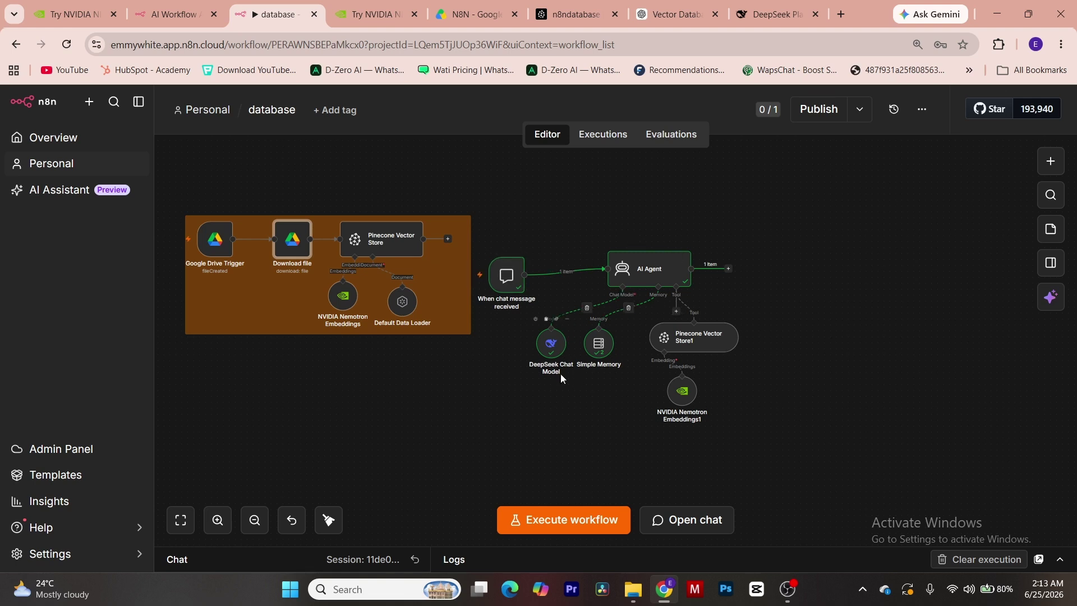
- Publish the database workflow with the suggested version name and no change description
click(818, 110)
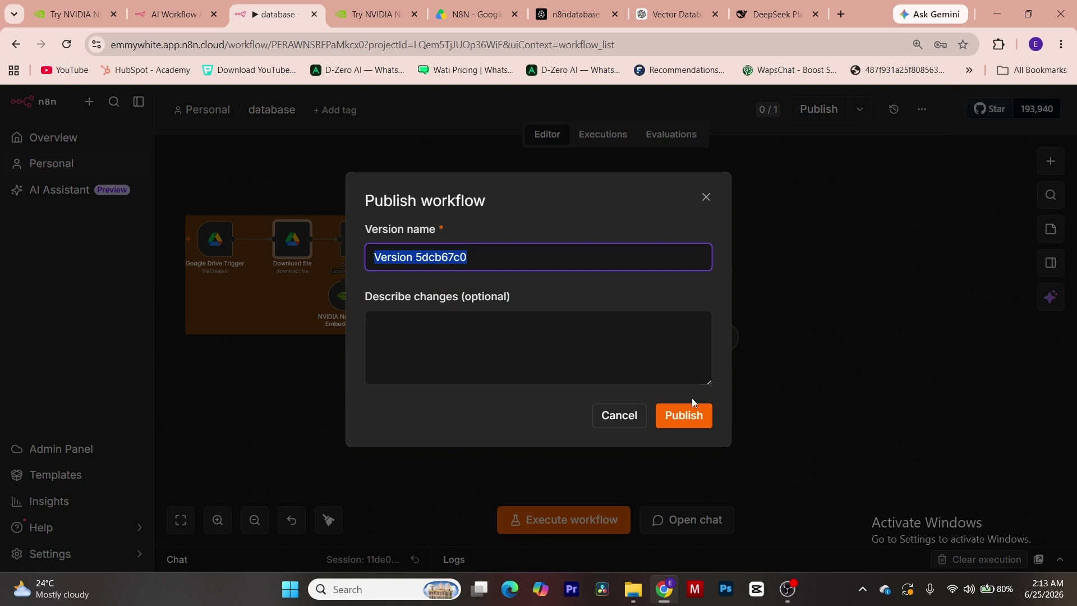
click(688, 422)
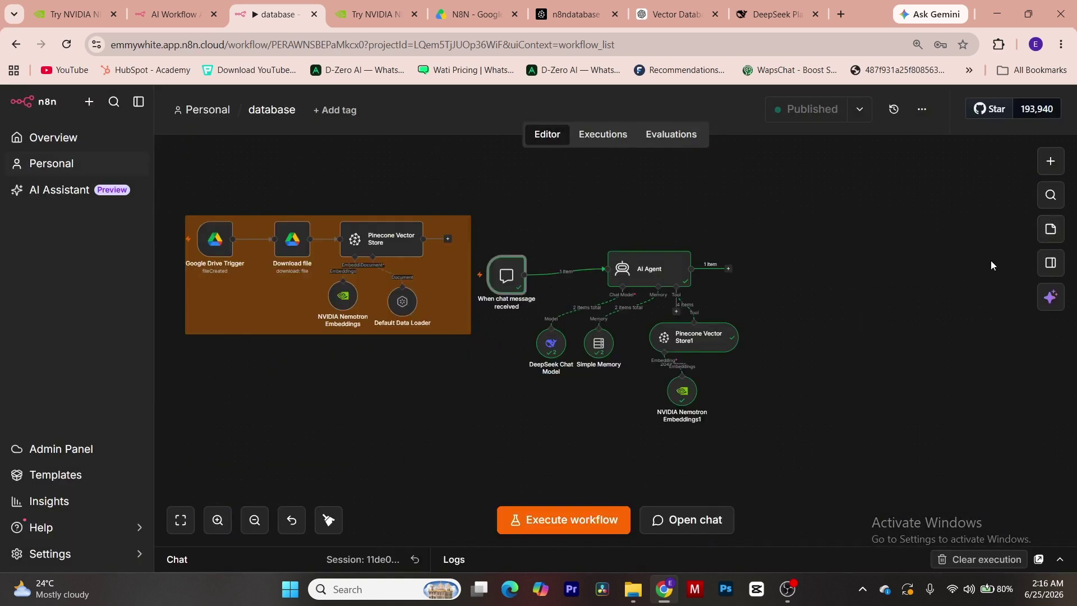